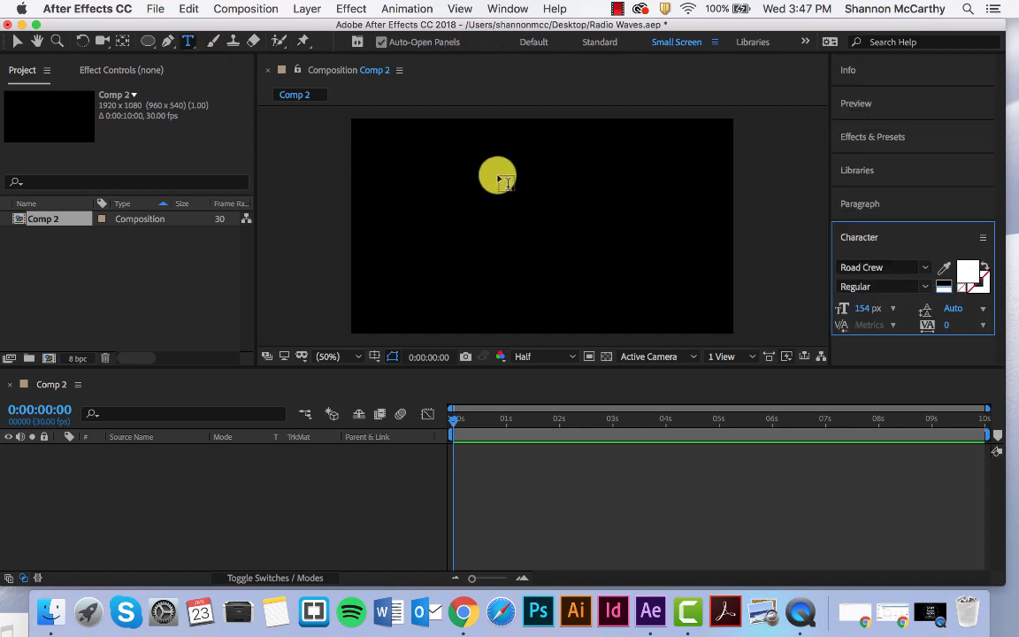
Create a text box in the upper part of the composition reading STAY, set in Avenir Black at 154 px.
left_click_drag(485, 155, 498, 175)
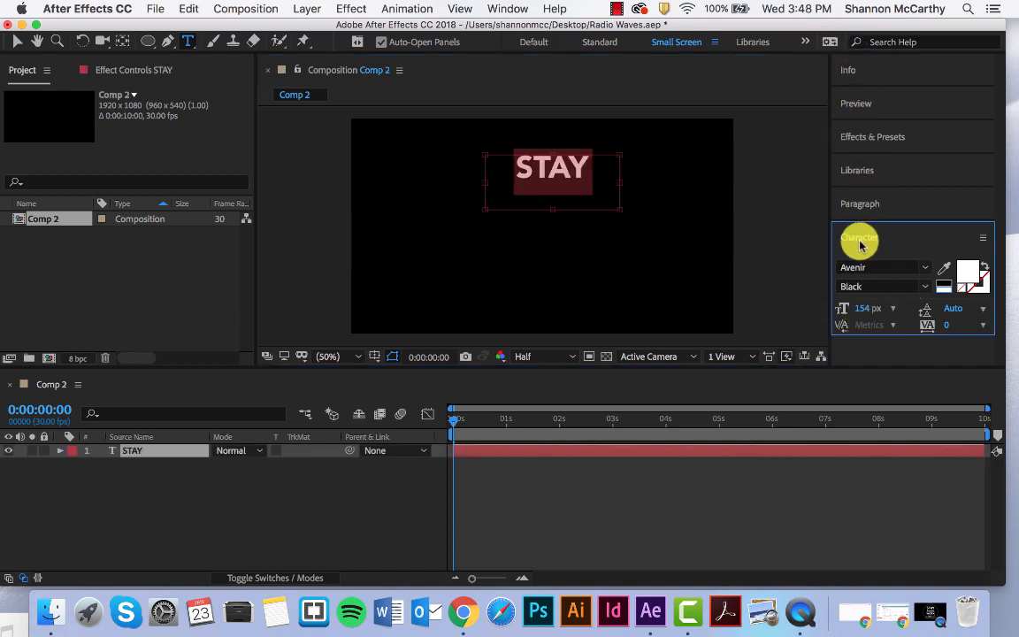
left_click(502, 8)
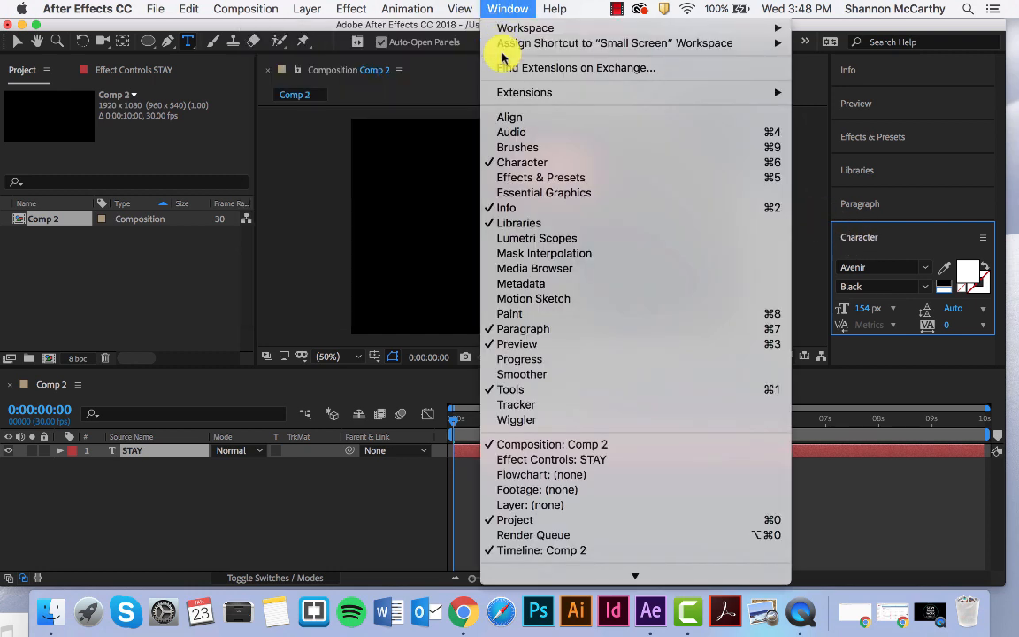
left_click(821, 196)
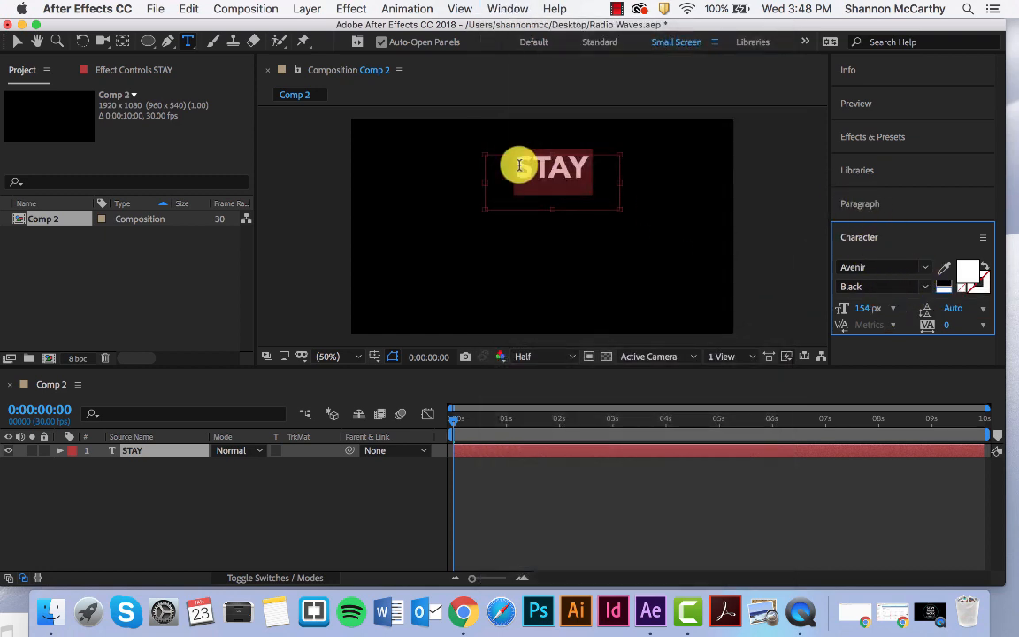
left_click(433, 112)
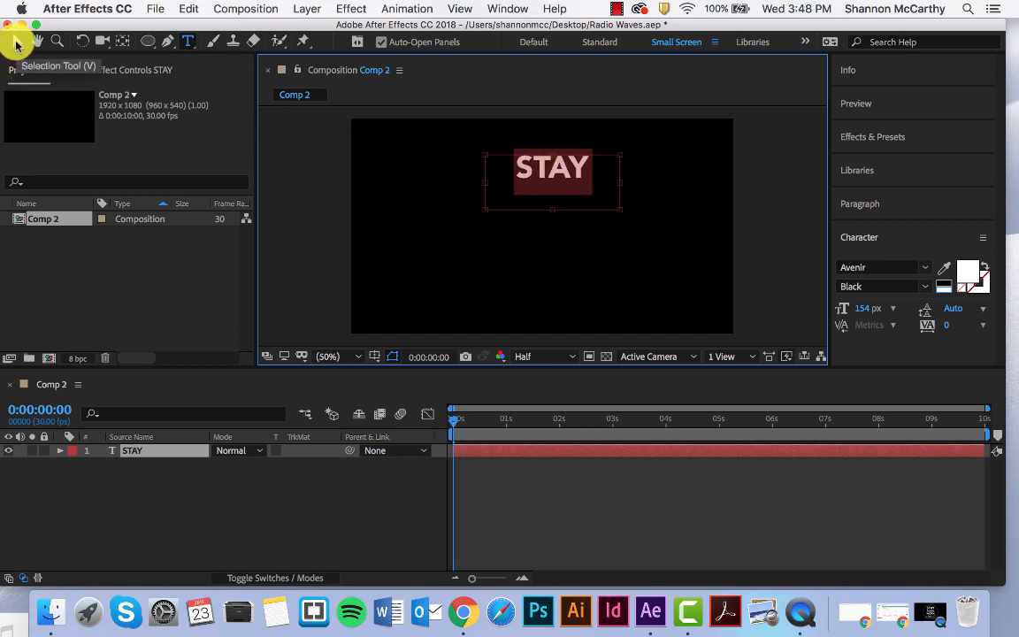
left_click(543, 171)
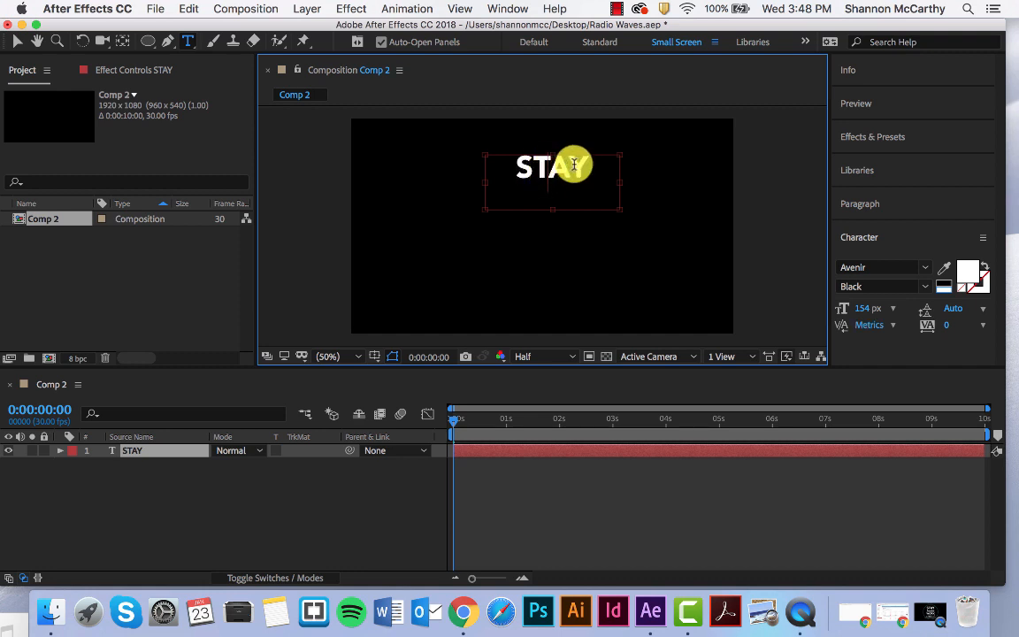
type("v")
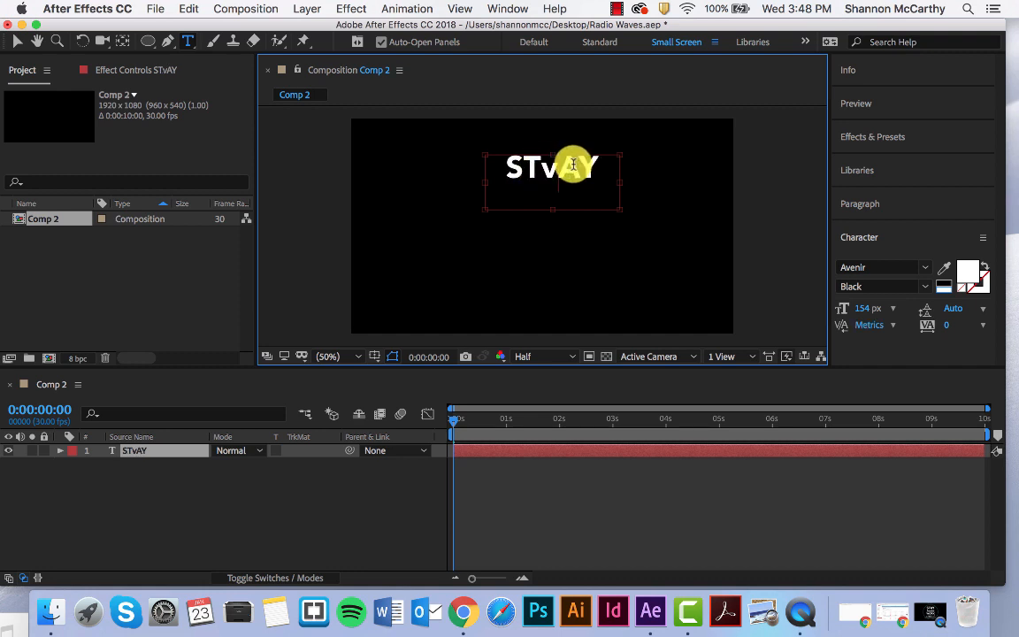
key("BackSpace")
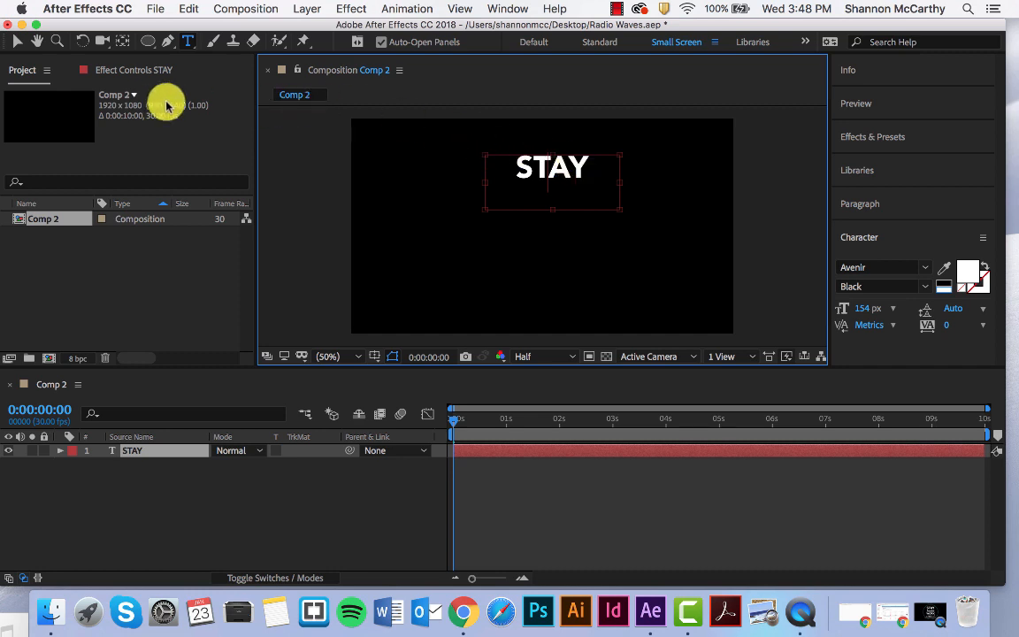
left_click(17, 42)
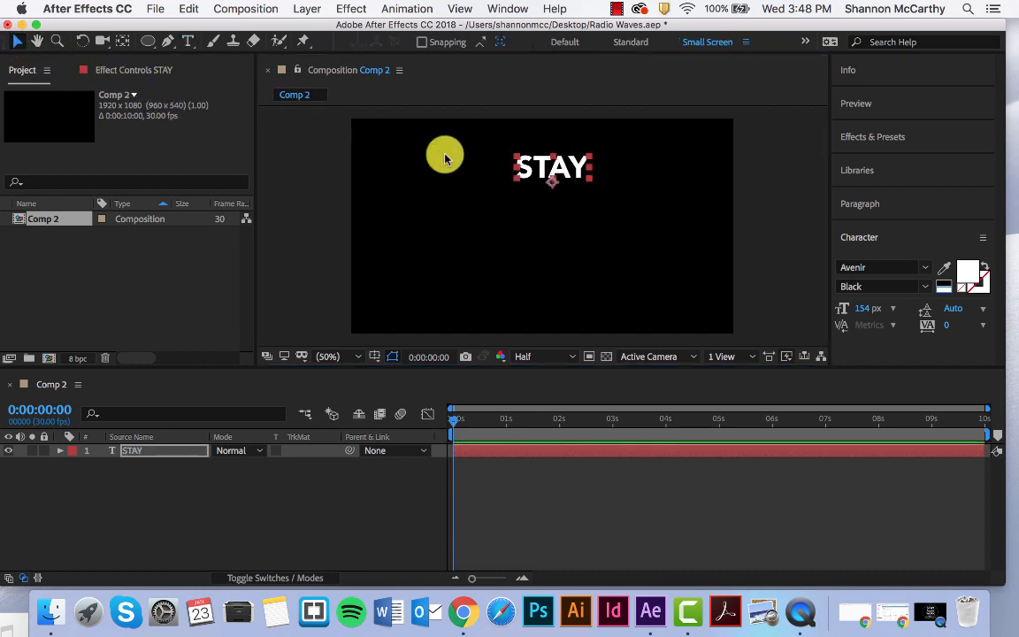
double_click(553, 187)
left_click(554, 169)
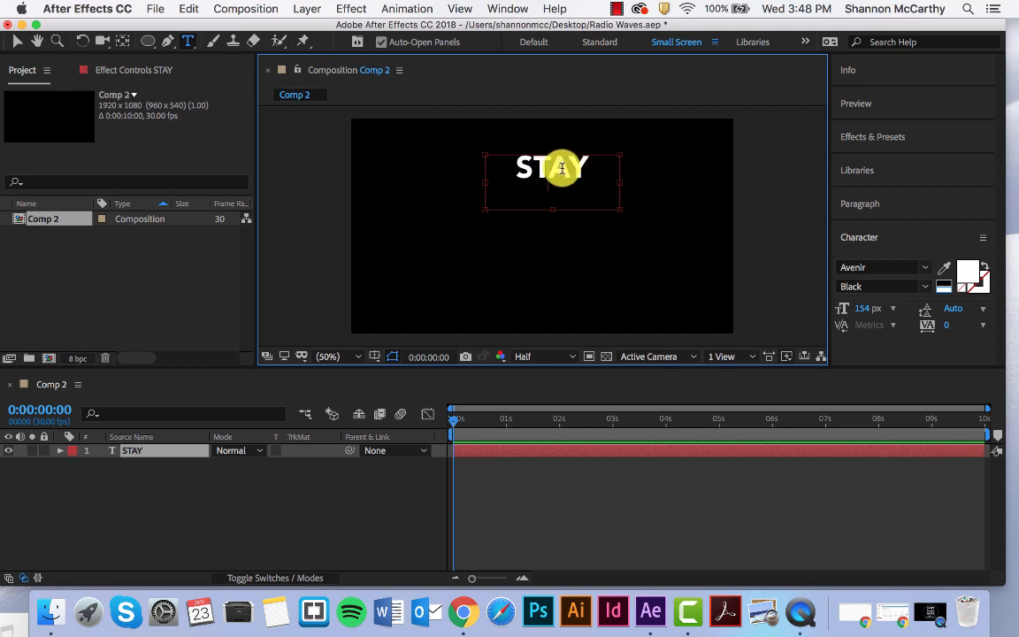
left_click(17, 42)
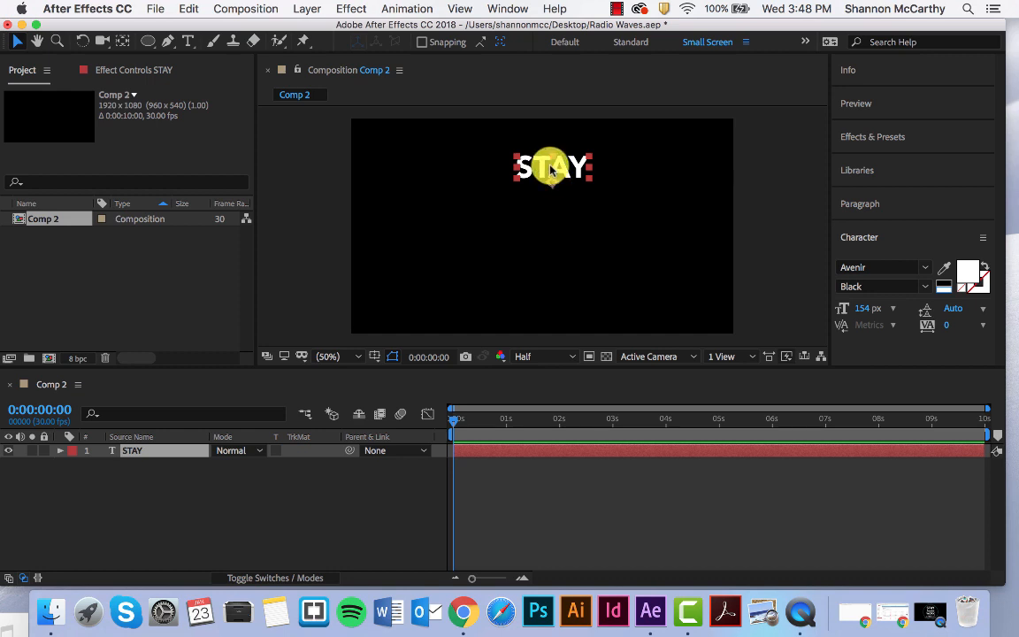
Centre the anchor point on the STAY text and move the word slightly up to the composition's horizontal centre.
left_click(123, 41)
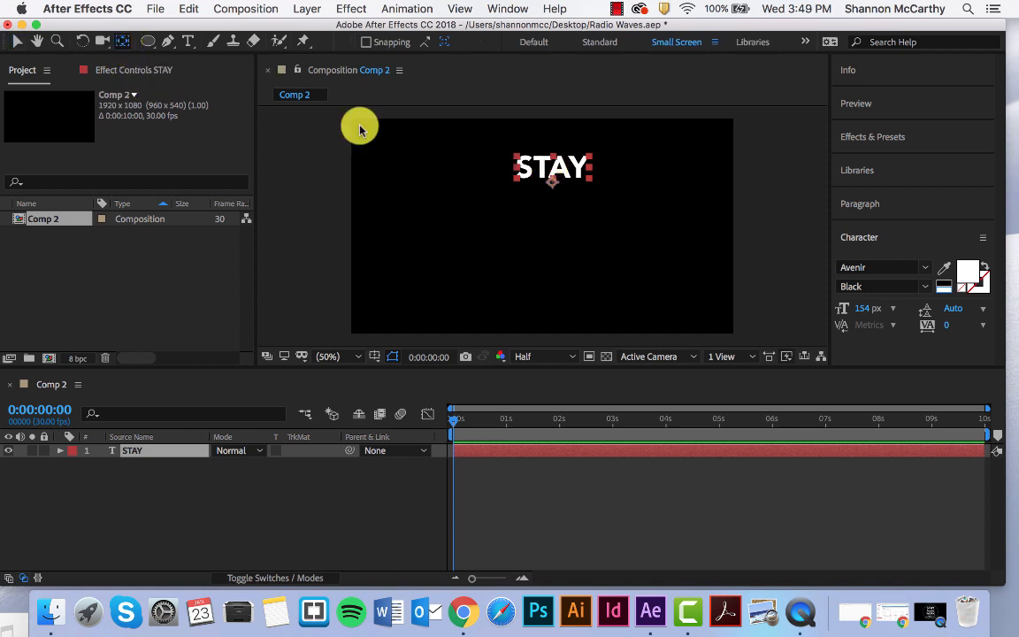
mouse_move(550, 183)
left_mouse_down()
mouse_move(542, 164)
mouse_move(553, 183)
left_mouse_up()
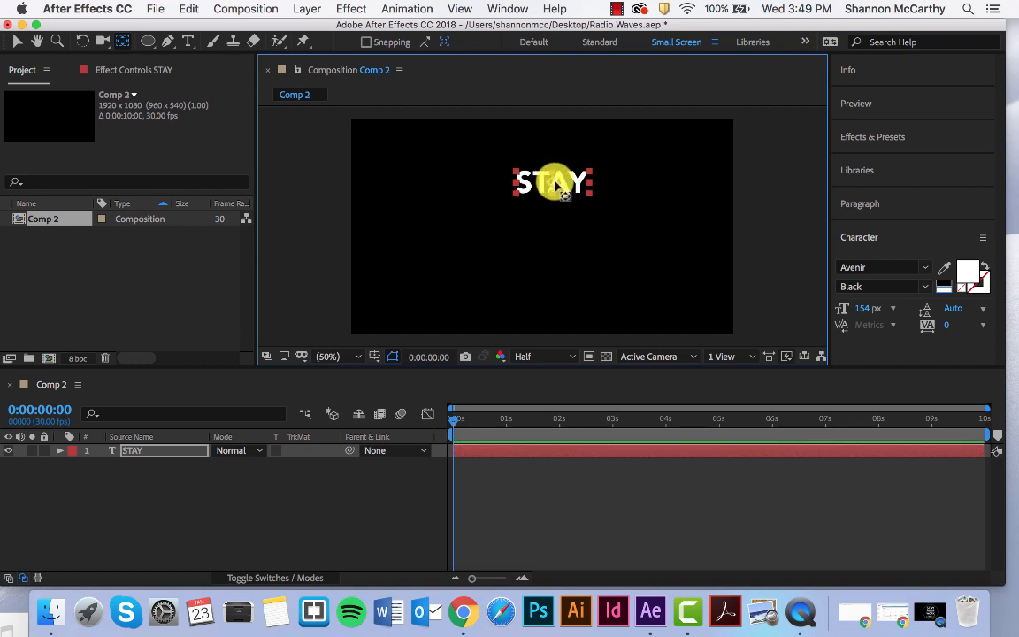
left_click(592, 216)
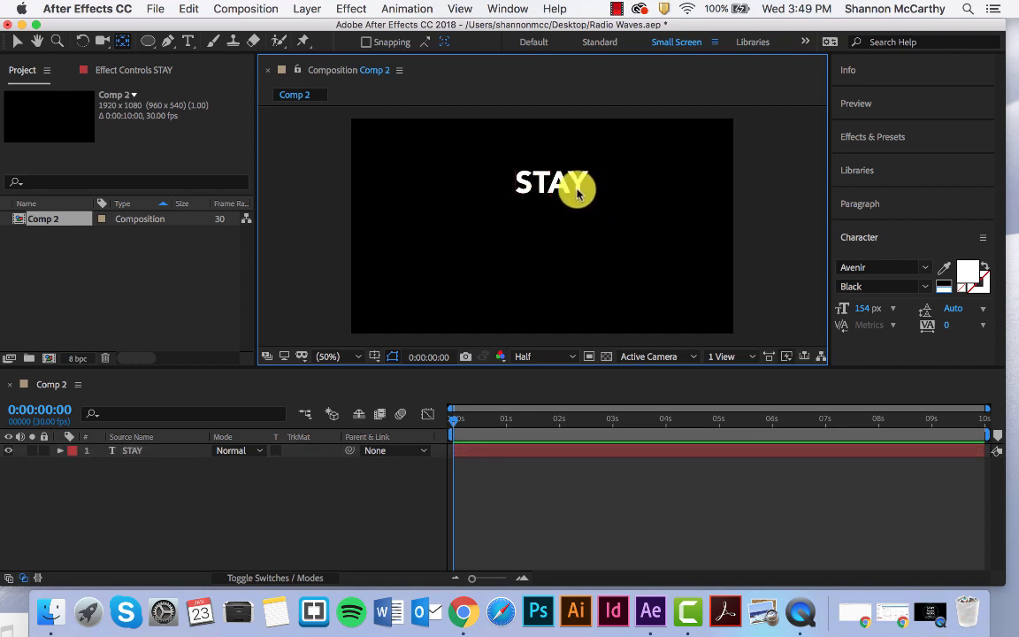
left_click(17, 41)
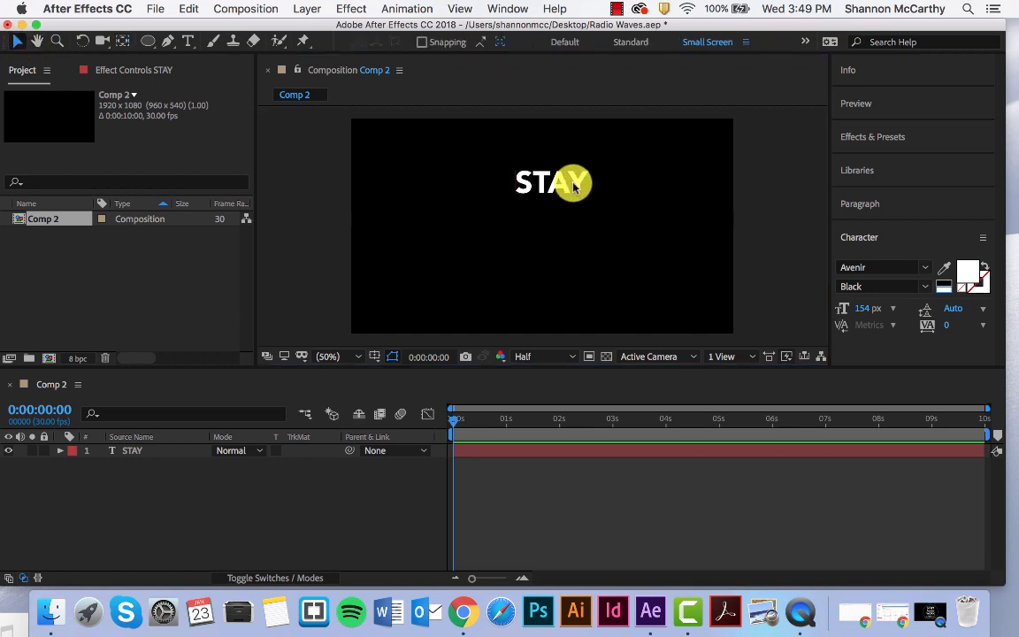
mouse_move(574, 183)
left_mouse_down()
mouse_move(576, 164)
mouse_move(587, 167)
mouse_move(574, 181)
left_mouse_up()
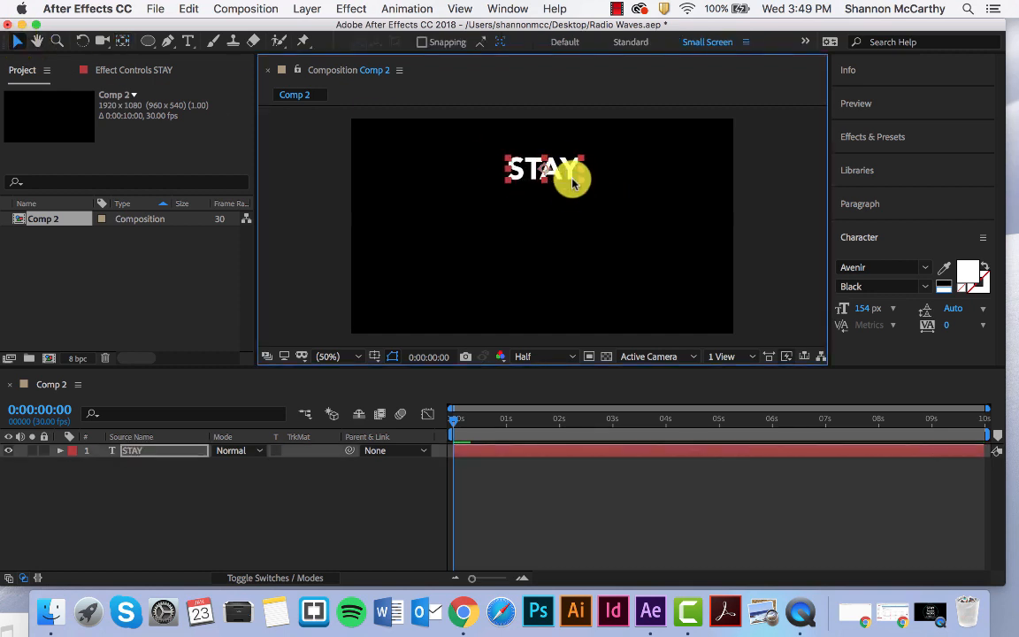
Add a separate text layer reading humble below STAY, set in Birds of Paradise Regular at 154 px.
left_click(564, 204)
key("ctrl+t")
left_click(542, 225)
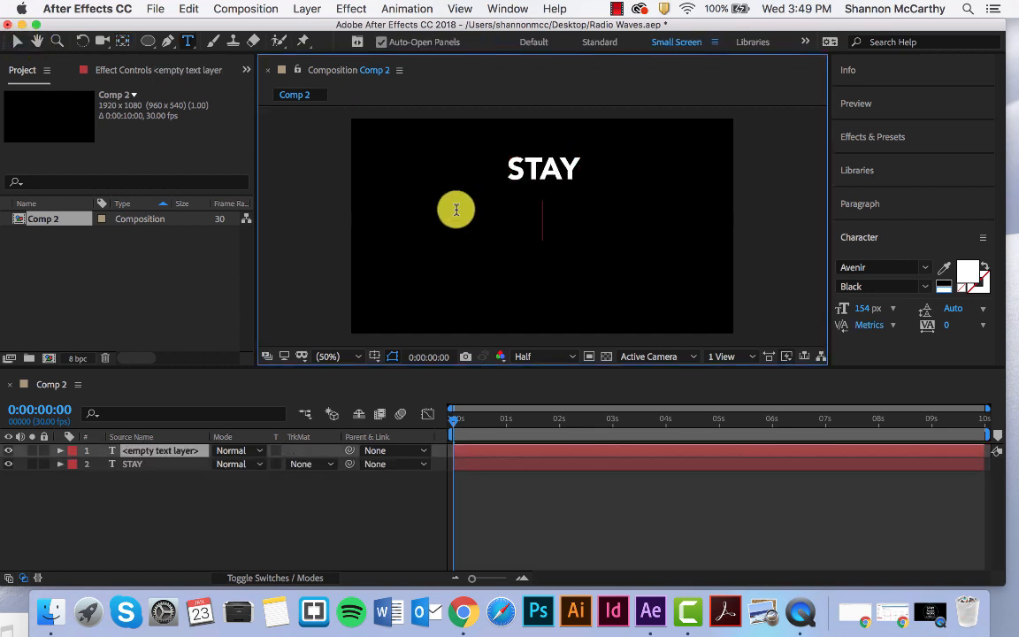
type("huble")
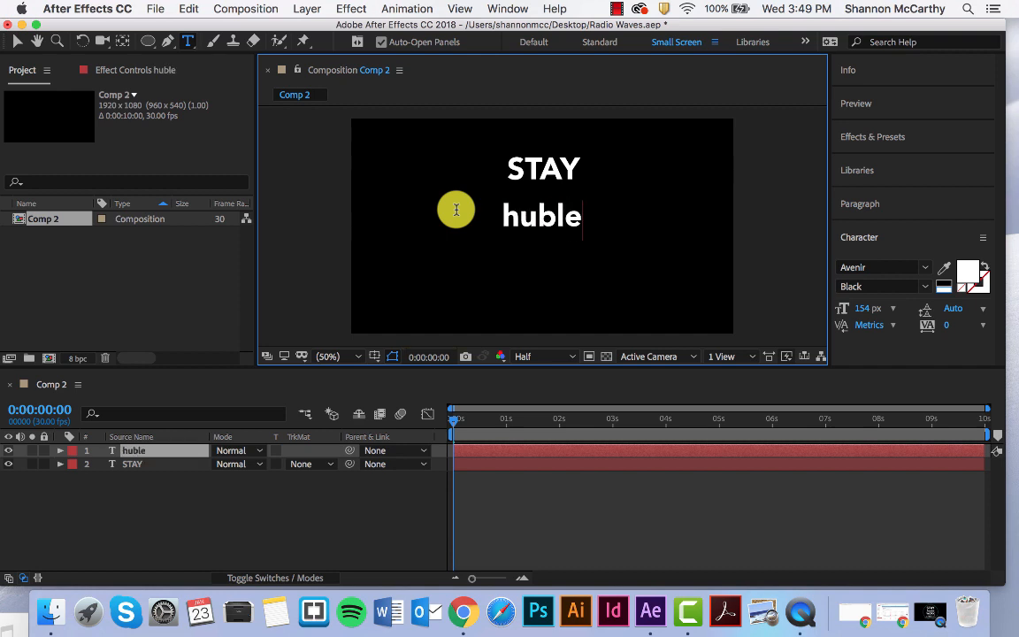
key("BackSpace")
key("BackSpace")
type("mble")
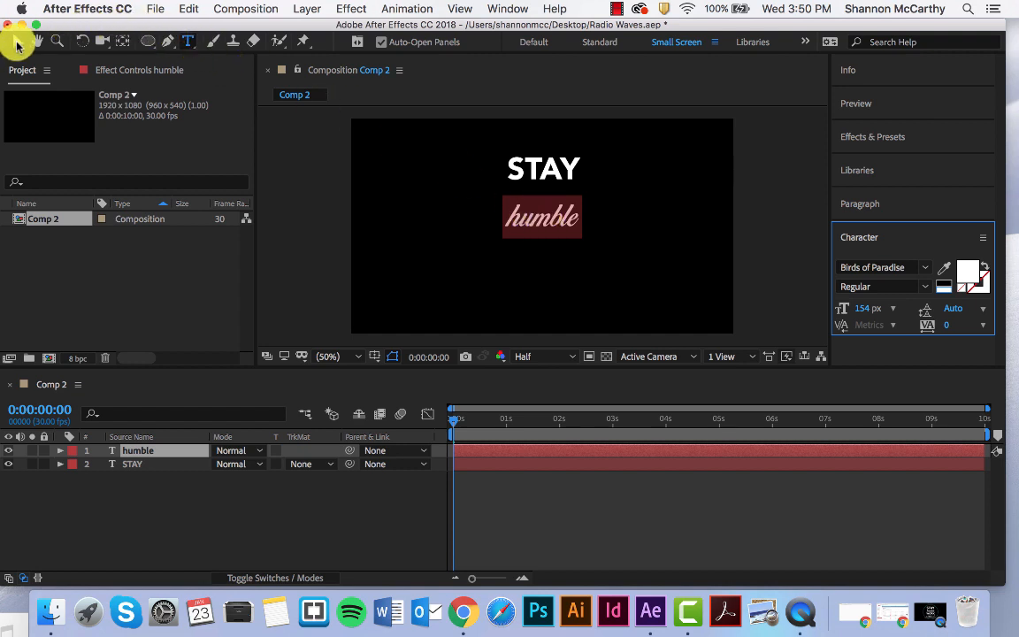
Move the humble text up directly beneath STAY and centre its anchor point on the word.
left_click(17, 43)
left_click(566, 221)
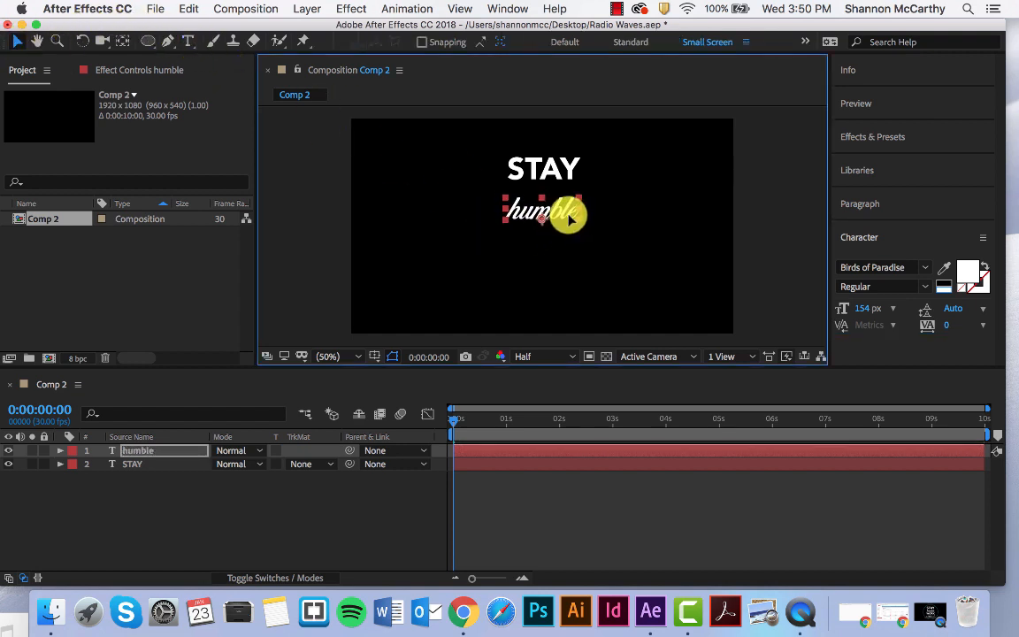
left_click_drag(568, 217, 569, 208)
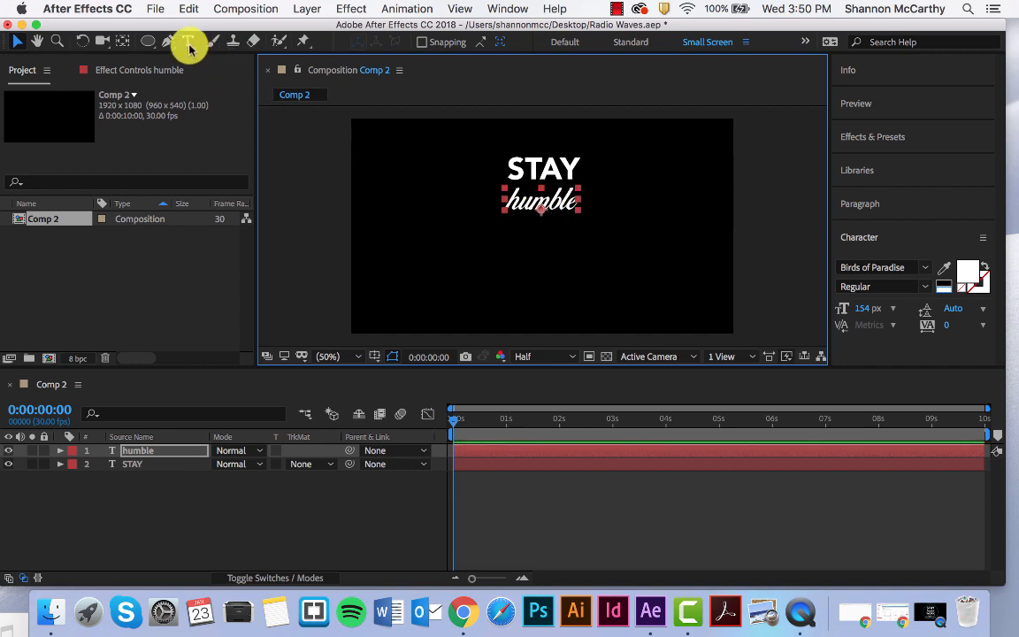
left_click(124, 41)
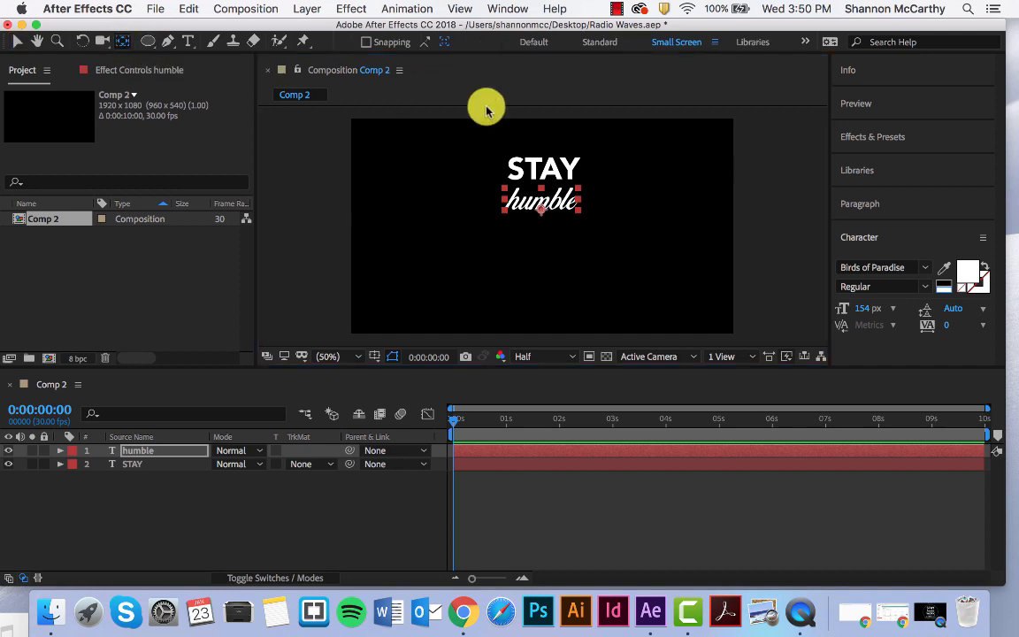
left_click_drag(542, 215, 544, 211)
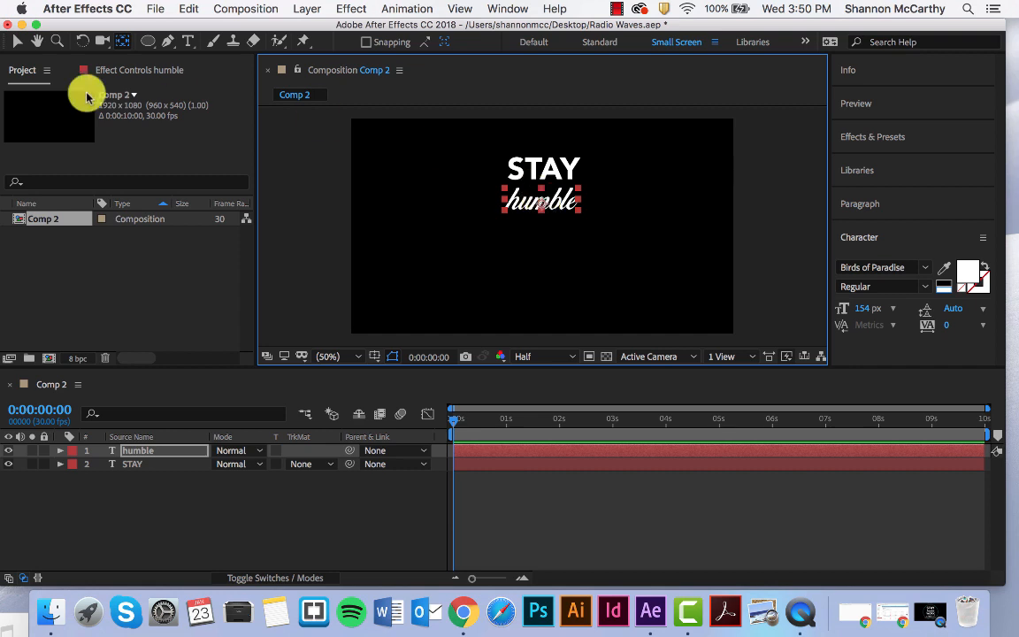
left_click(18, 41)
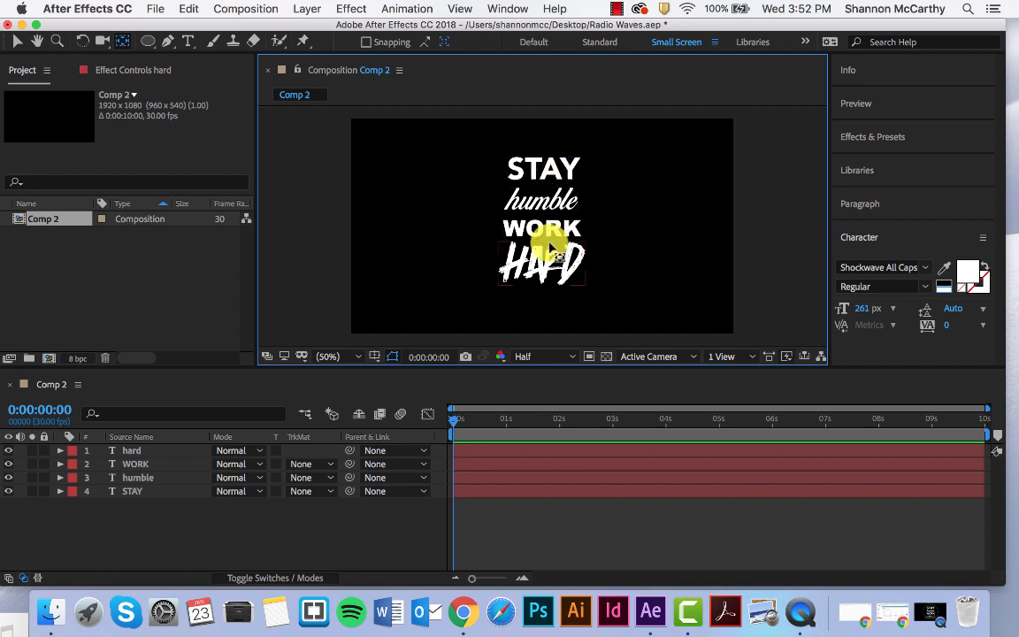
With no text layer selected, draw a circle around the four words on a new shape layer with the Ellipse tool.
left_click(544, 264)
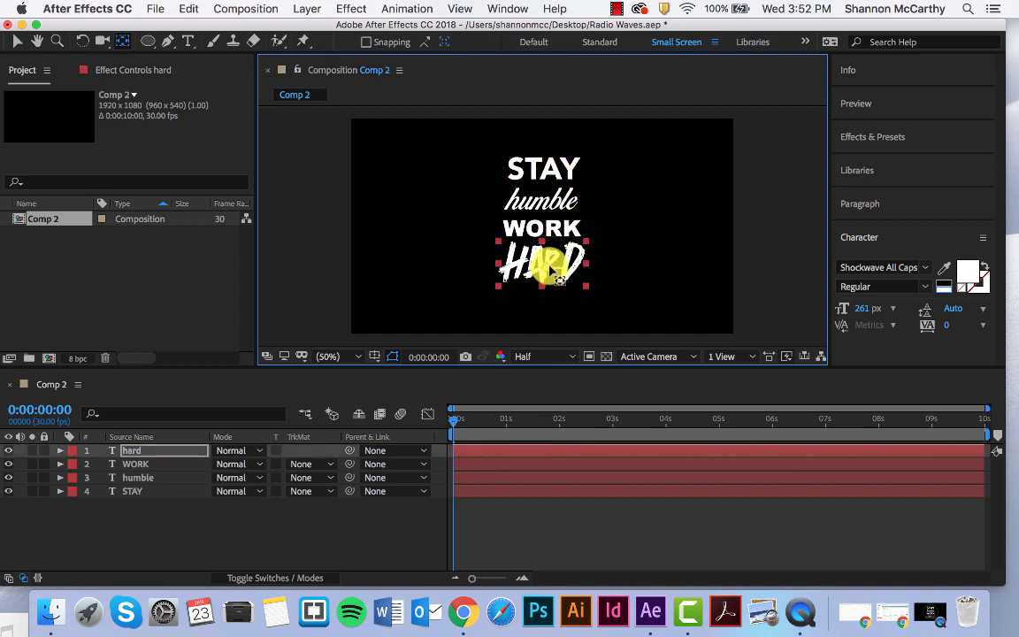
left_click(614, 277)
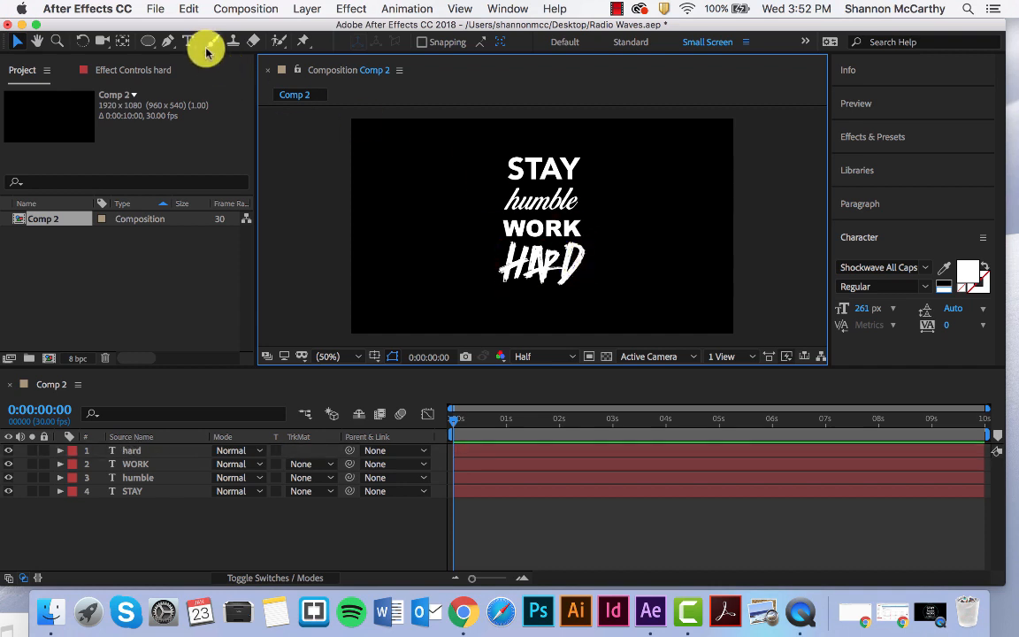
left_click(149, 44)
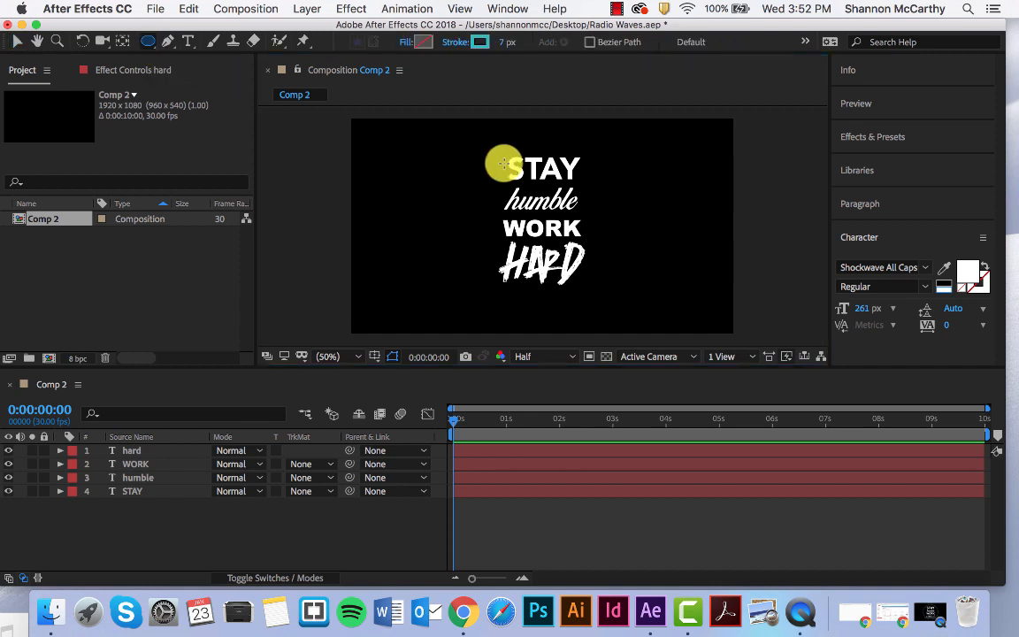
left_click_drag(470, 128, 626, 319)
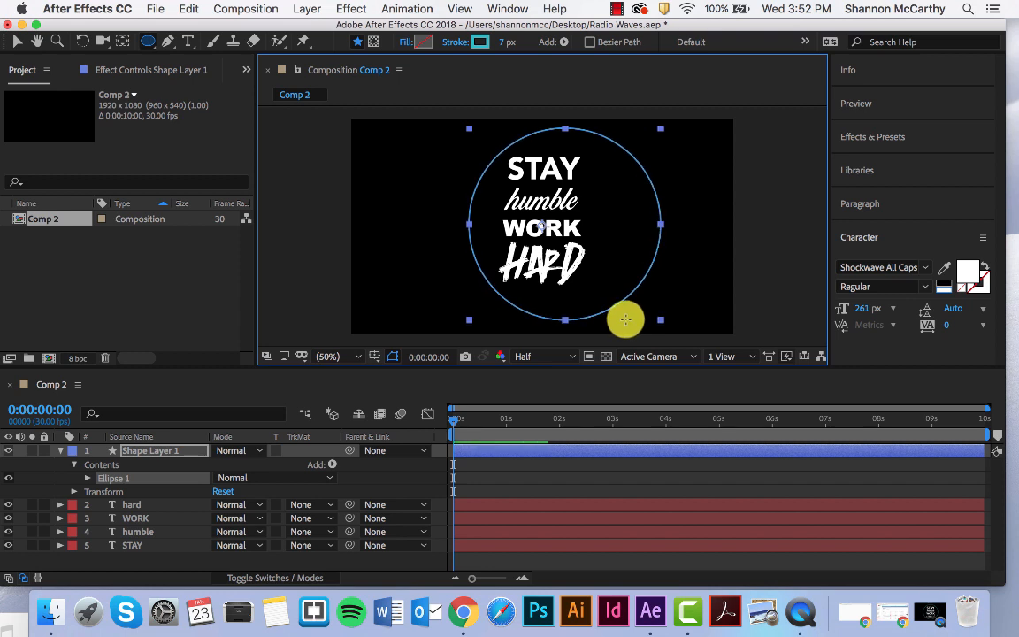
Nudge the circle left until it is horizontally centred around the text, and centre its anchor point.
key("Left")
key("Left")
key("Left")
key("Left")
key("Left")
key("Left")
key("Left")
key("Left")
key("Left")
key("Left")
key("Left")
key("Left")
key("Left")
key("Left")
key("Left")
key("Left")
key("Left")
key("Left")
key("Left")
key("Left")
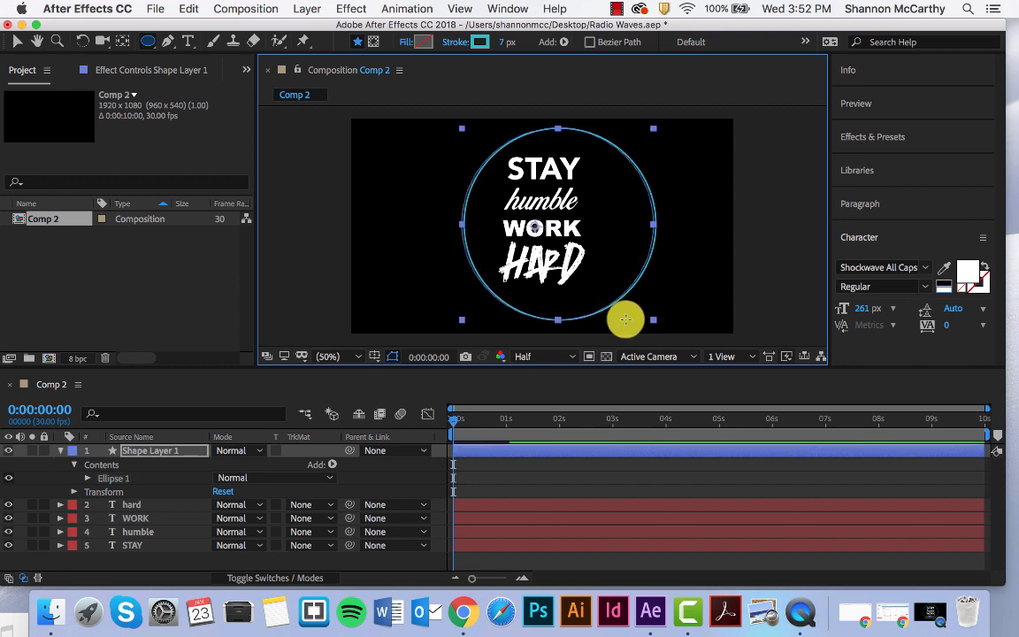
key("Left")
key("Left")
key("Left")
key("Left")
key("Left")
key("Left")
key("Left")
key("Left")
key("Left")
key("Left")
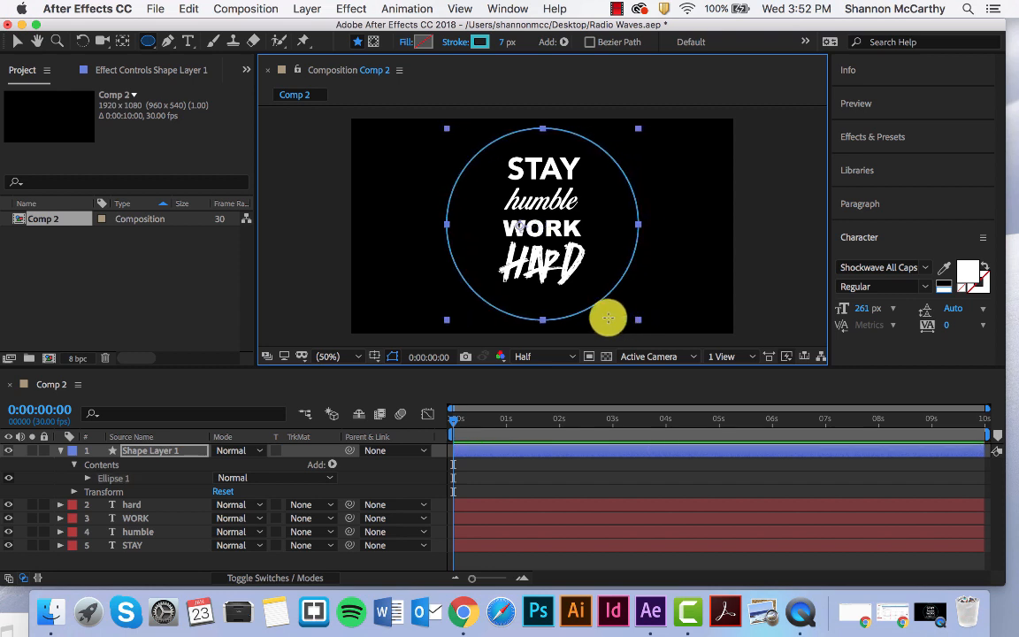
key("v")
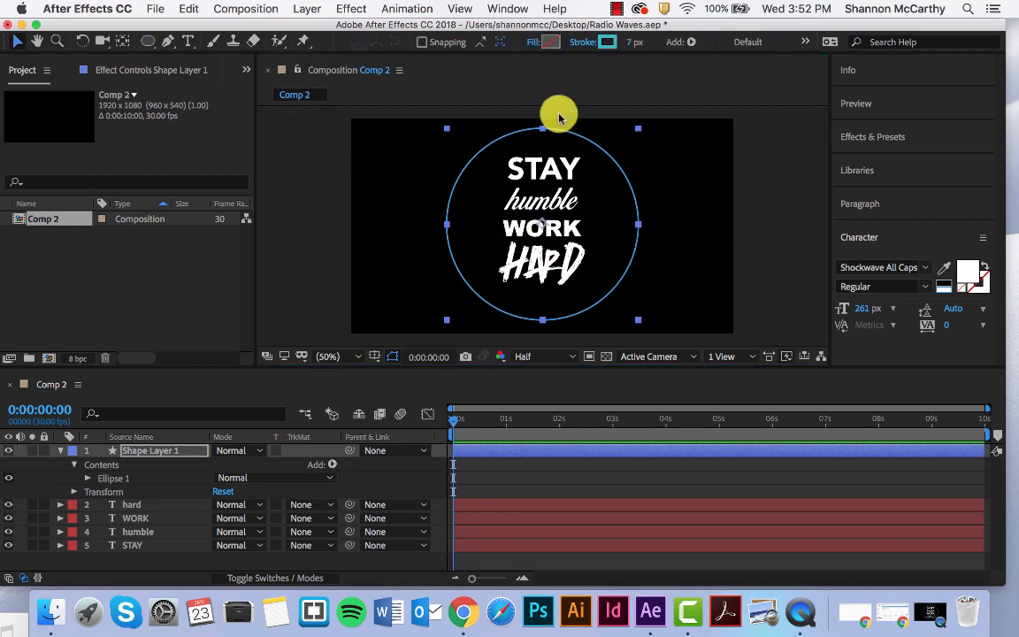
Give the circle a solid blue fill with colour 3320D1.
left_click(529, 51)
left_click(469, 350)
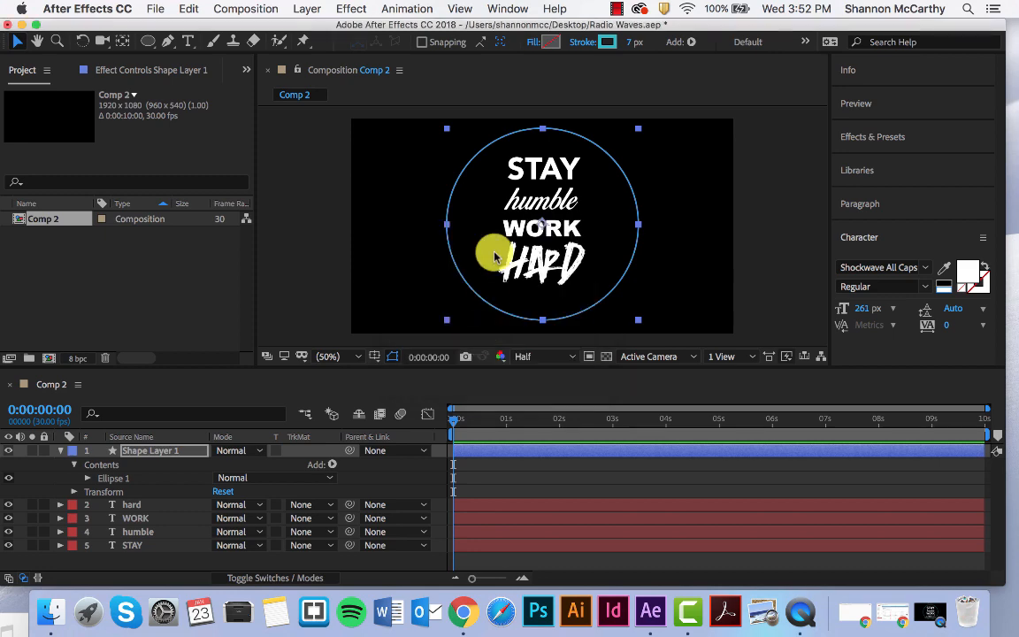
left_click(548, 42)
left_click(517, 370)
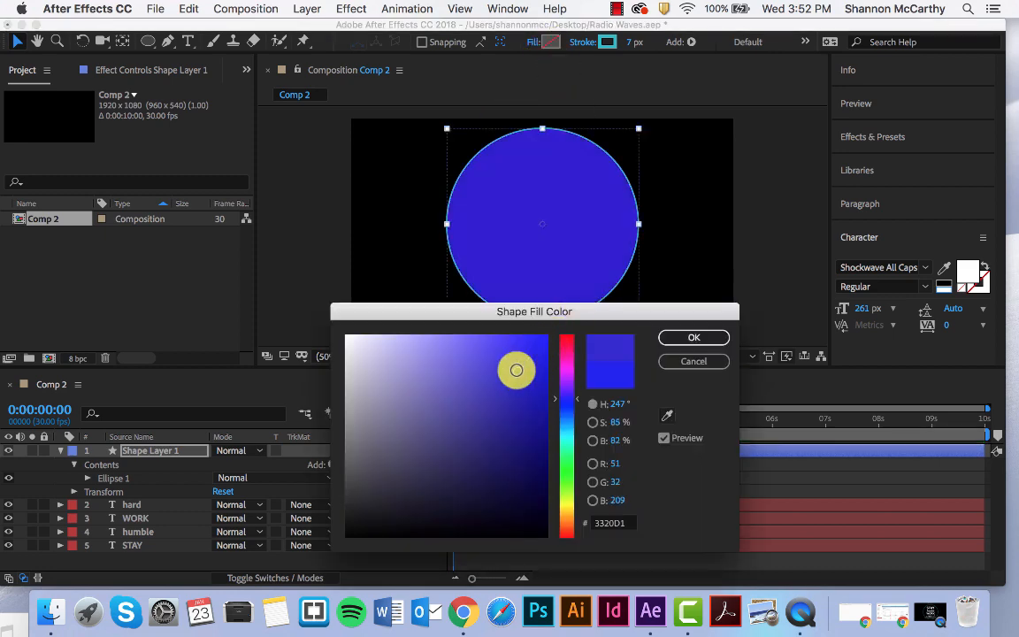
left_click(695, 337)
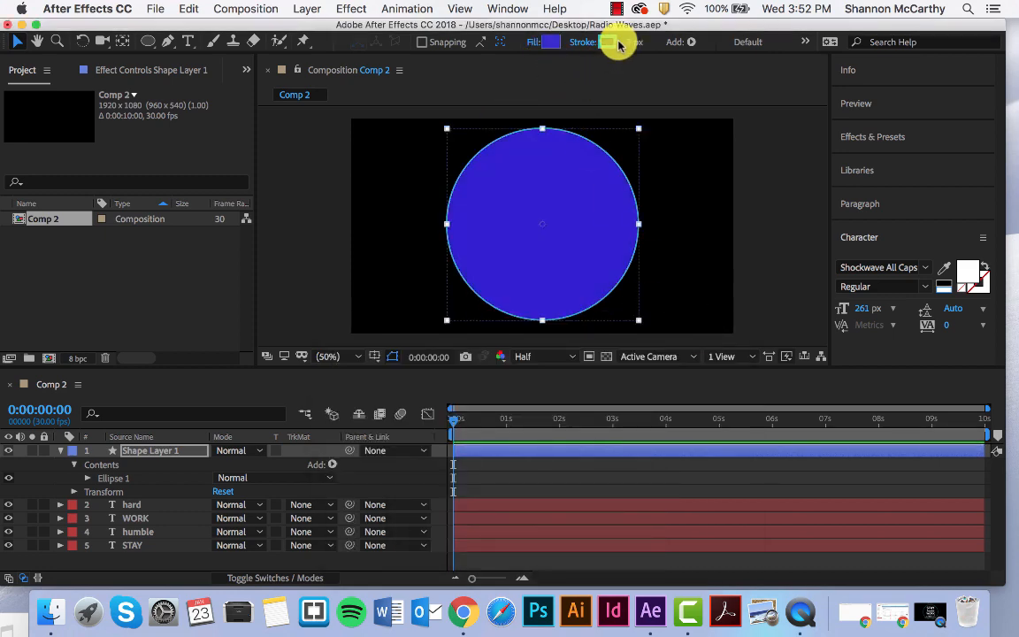
Set the circle's stroke to None, leaving only the solid fill.
left_click(612, 43)
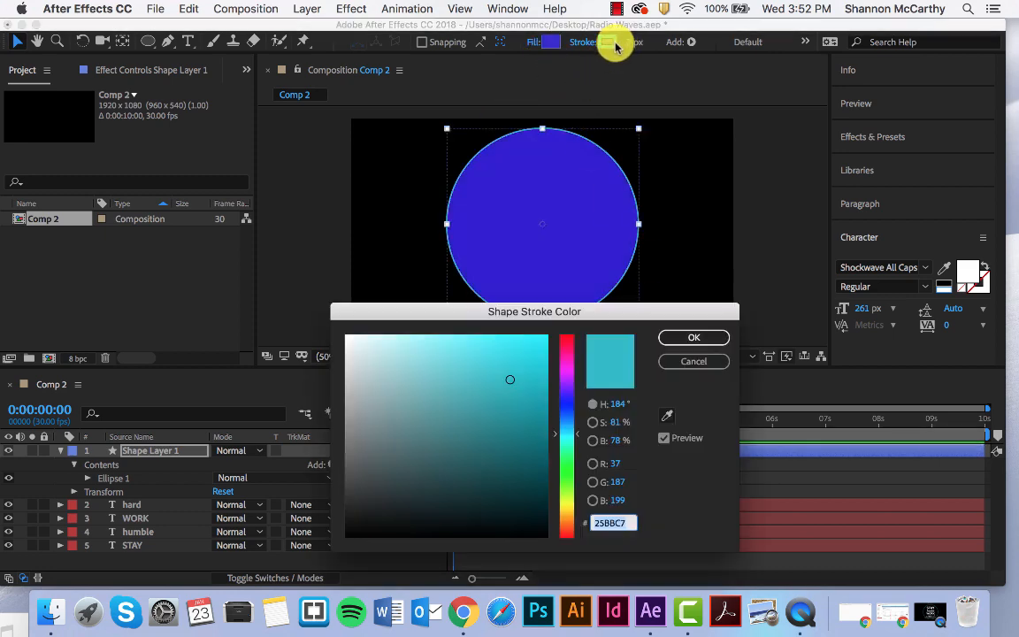
left_click(694, 338)
left_click(584, 42)
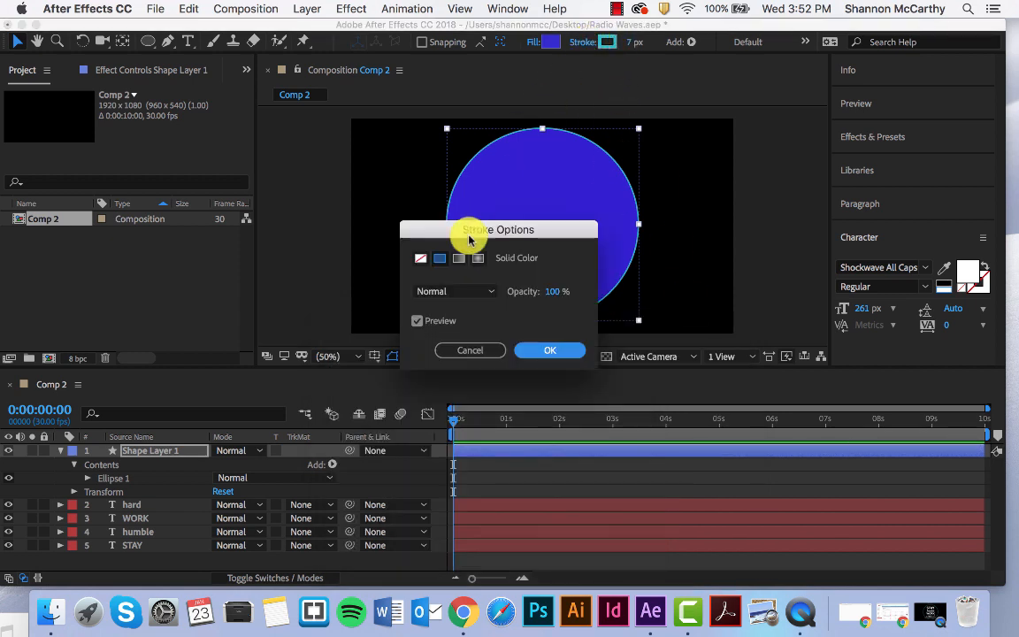
left_click(421, 257)
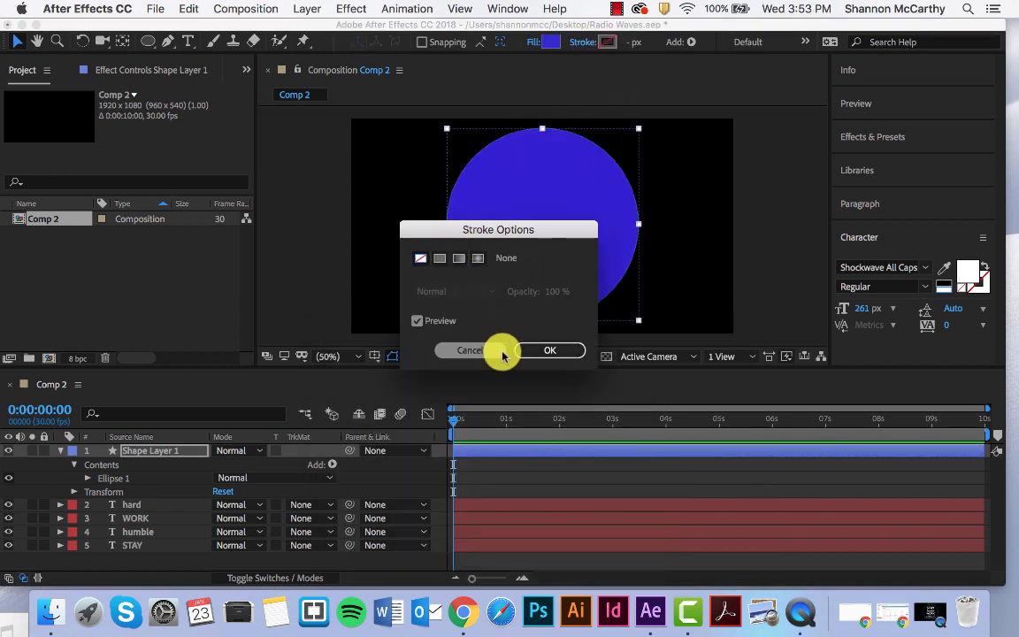
left_click(531, 351)
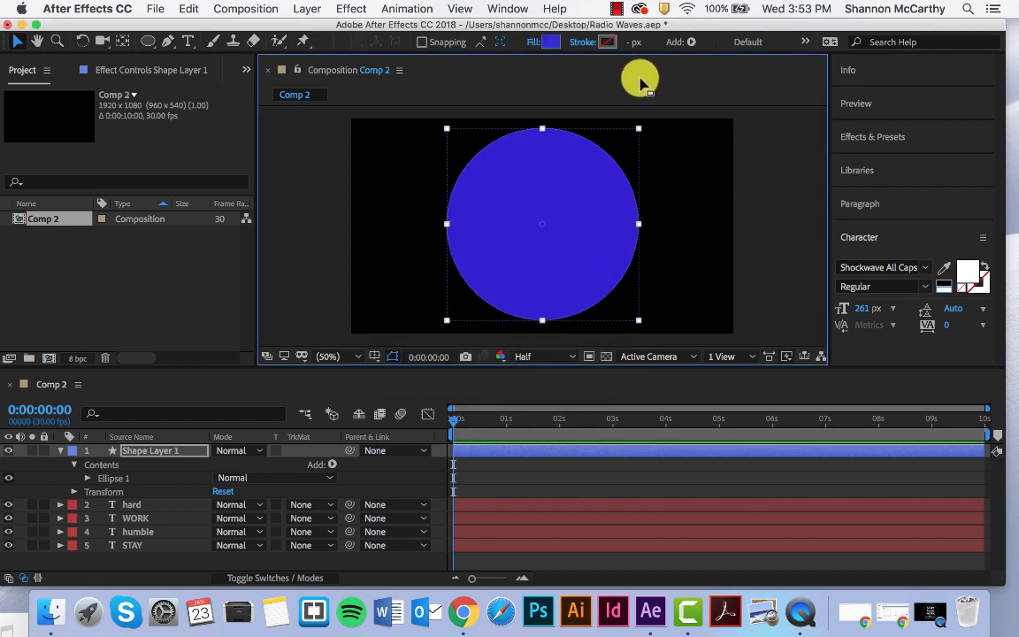
Set the circle's fill to None.
left_click(533, 44)
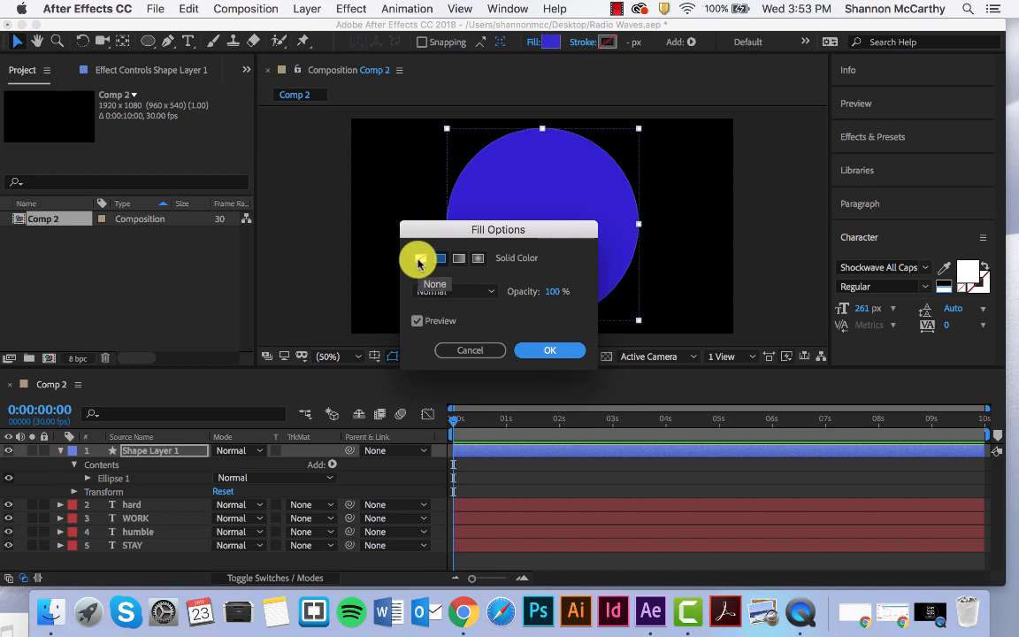
left_click(419, 262)
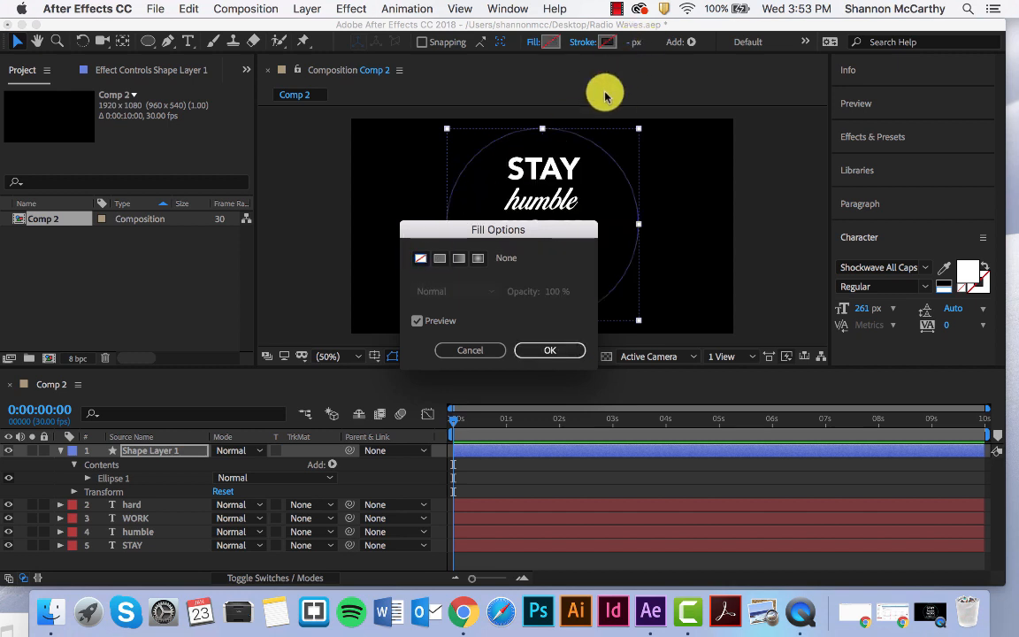
left_click(541, 349)
Give the circle a 20 px wide stroke in colour 25BBC7 and deselect it.
left_click(607, 43)
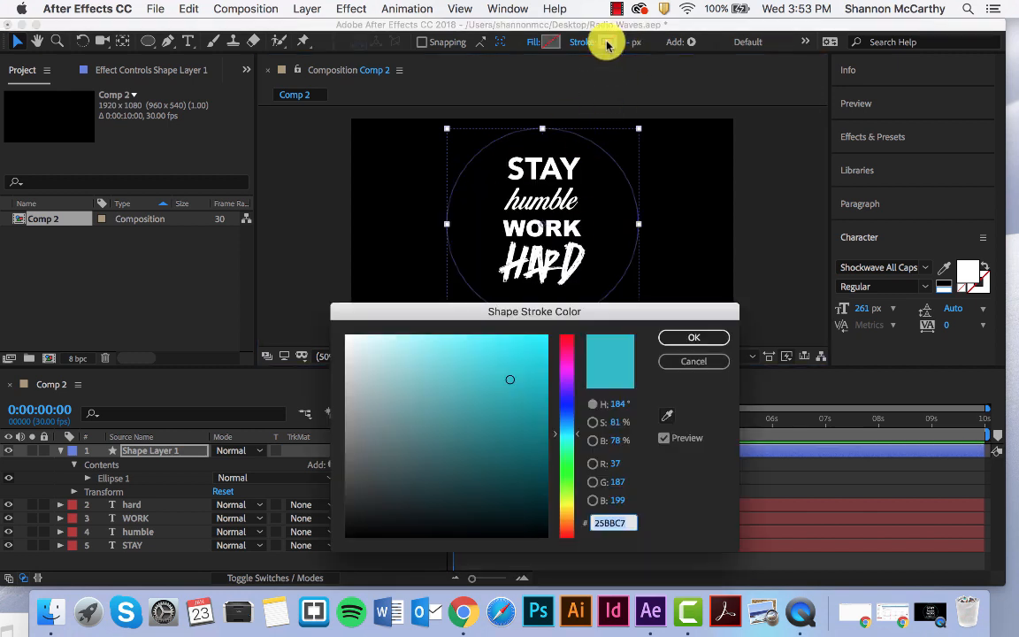
left_click(674, 337)
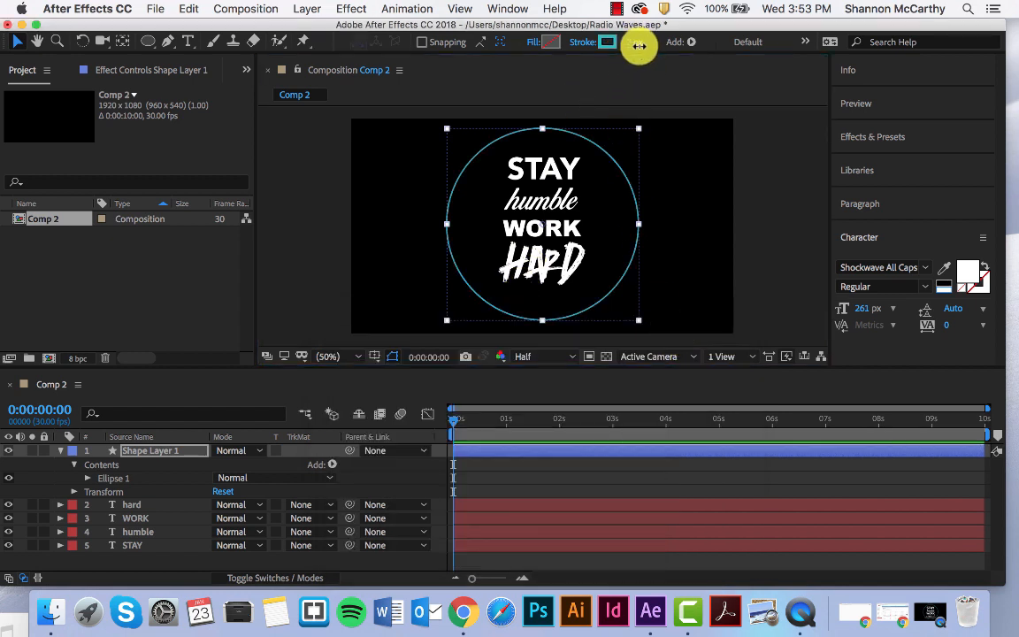
left_click_drag(639, 45, 651, 47)
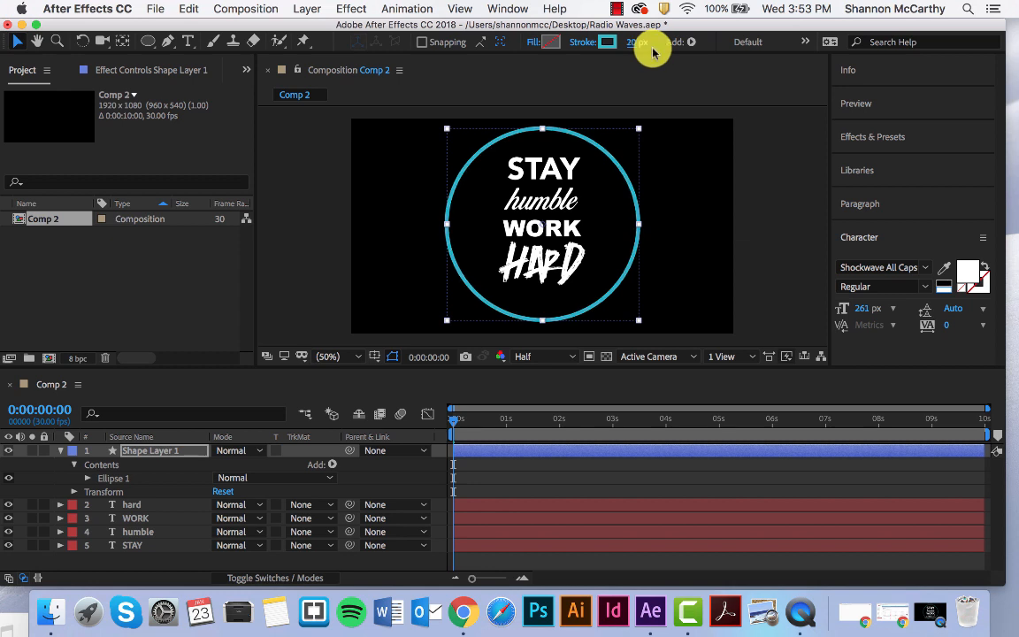
left_click(738, 214)
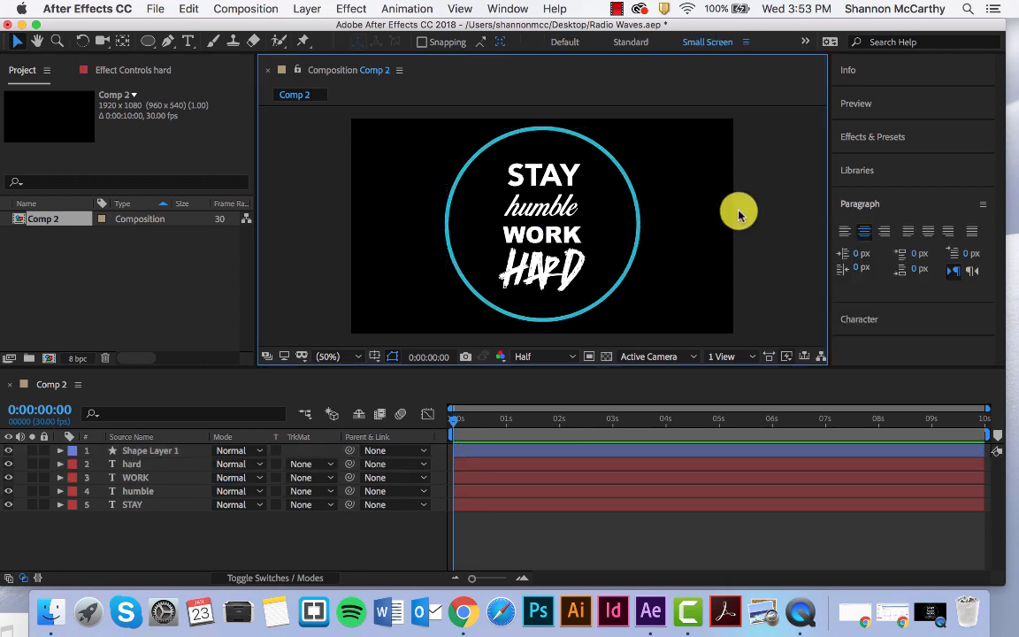
Start a Scale animation on the STAY layer with a 0% keyframe at 0:00:00:00.
left_click(139, 453)
left_click(120, 506)
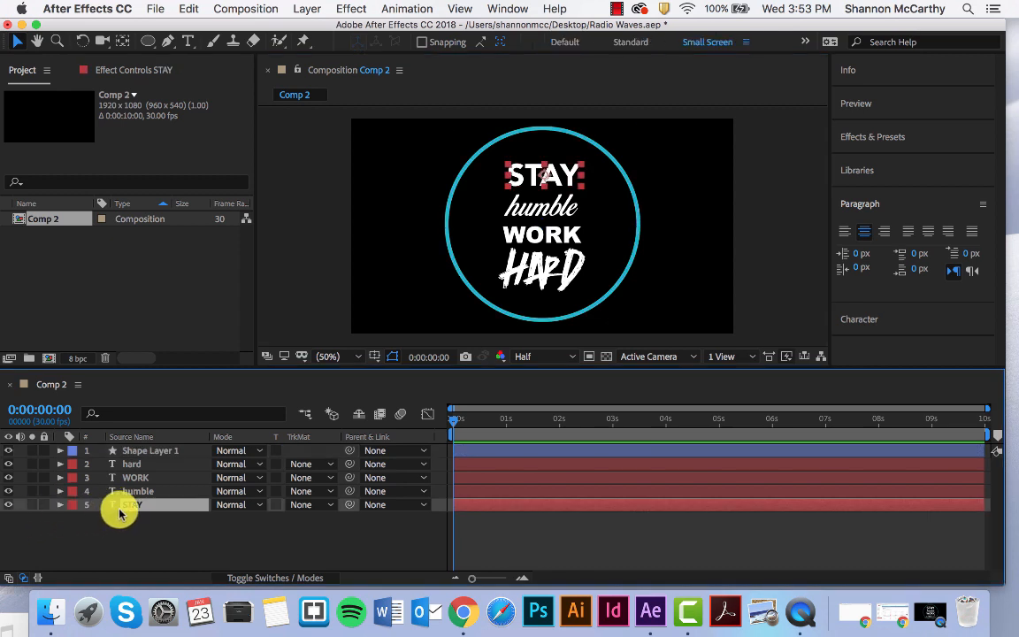
key("s")
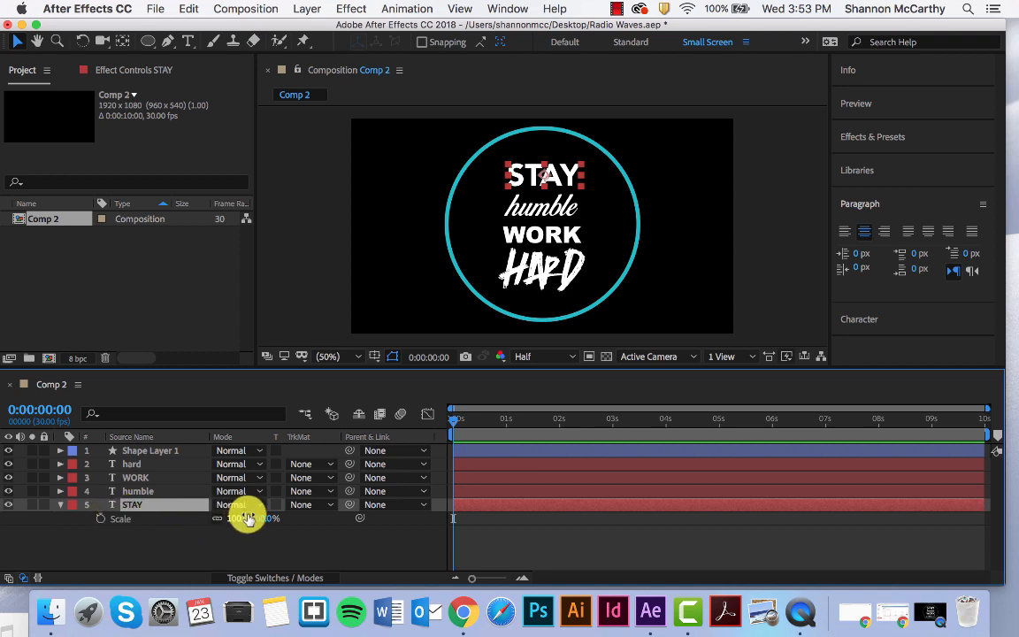
left_click(101, 519)
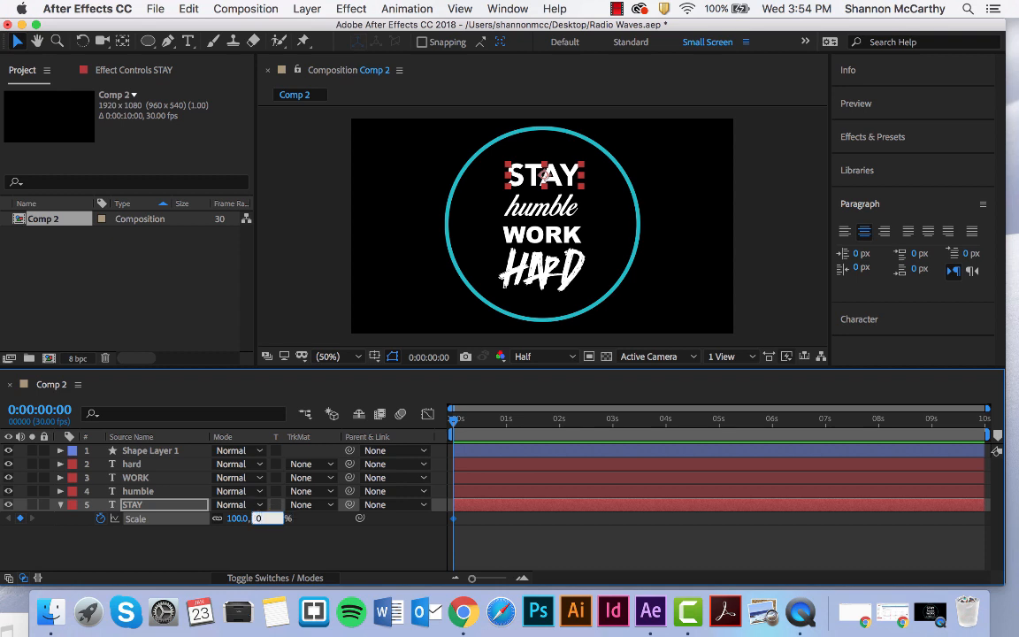
left_click(251, 527)
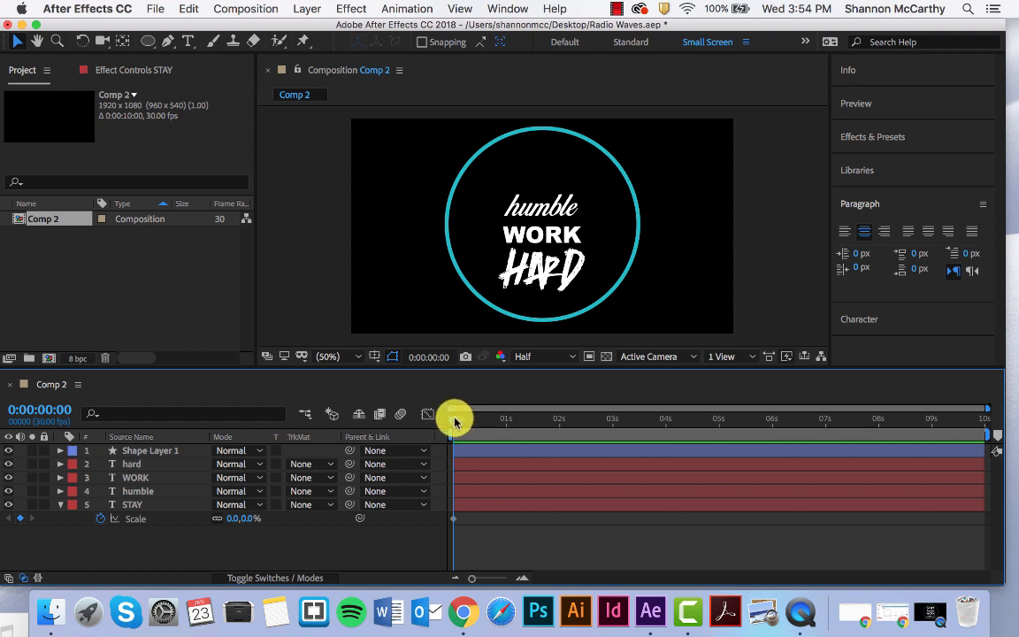
Add a 100% Scale keyframe for STAY at 0:00:02:00 and scrub through the growth.
left_click_drag(455, 422, 560, 431)
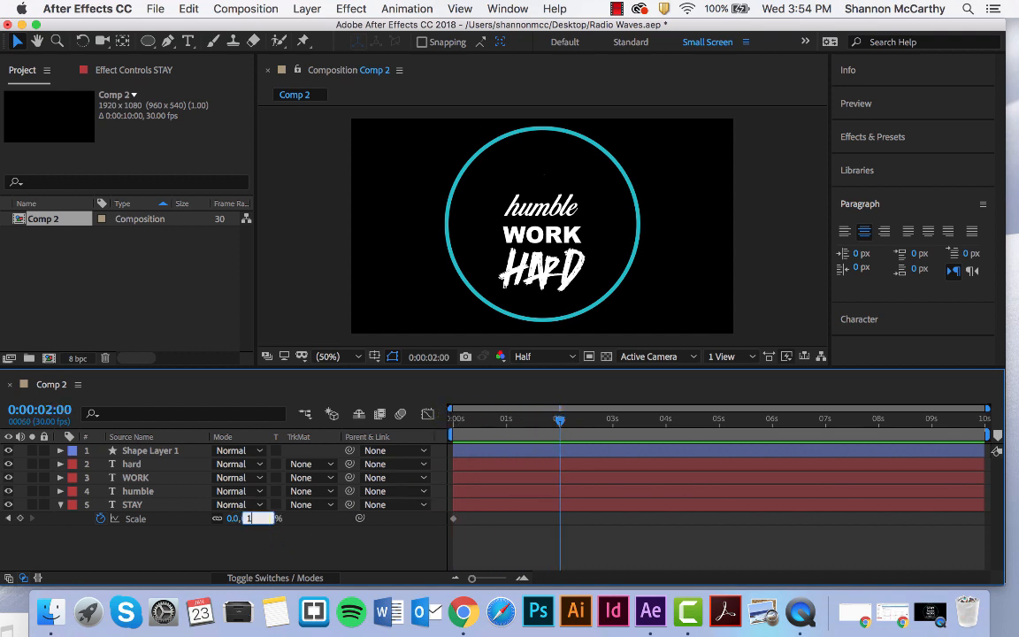
left_click(596, 546)
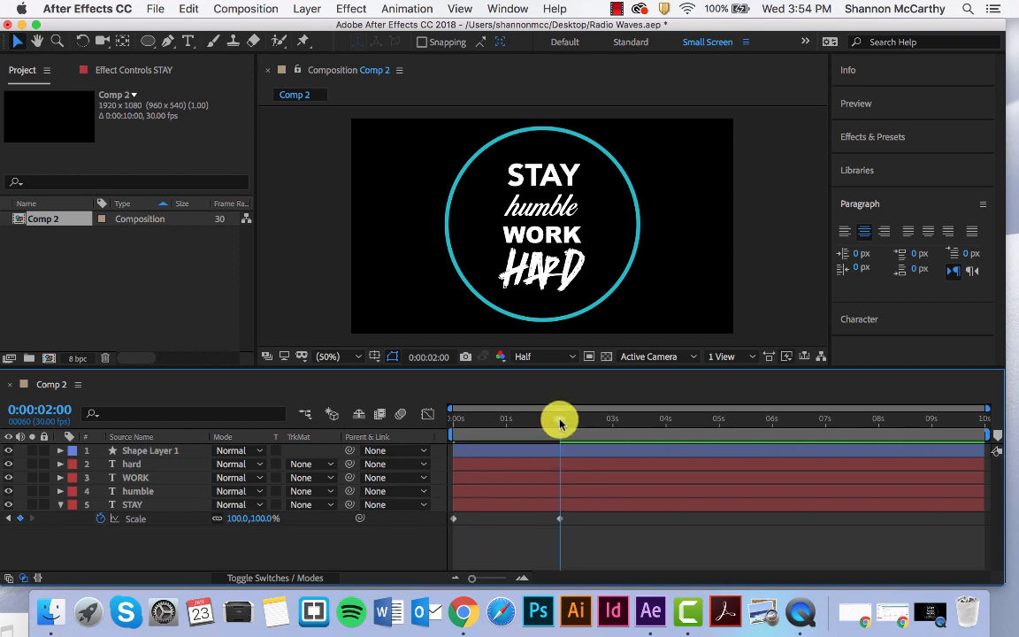
left_click_drag(560, 422, 608, 408)
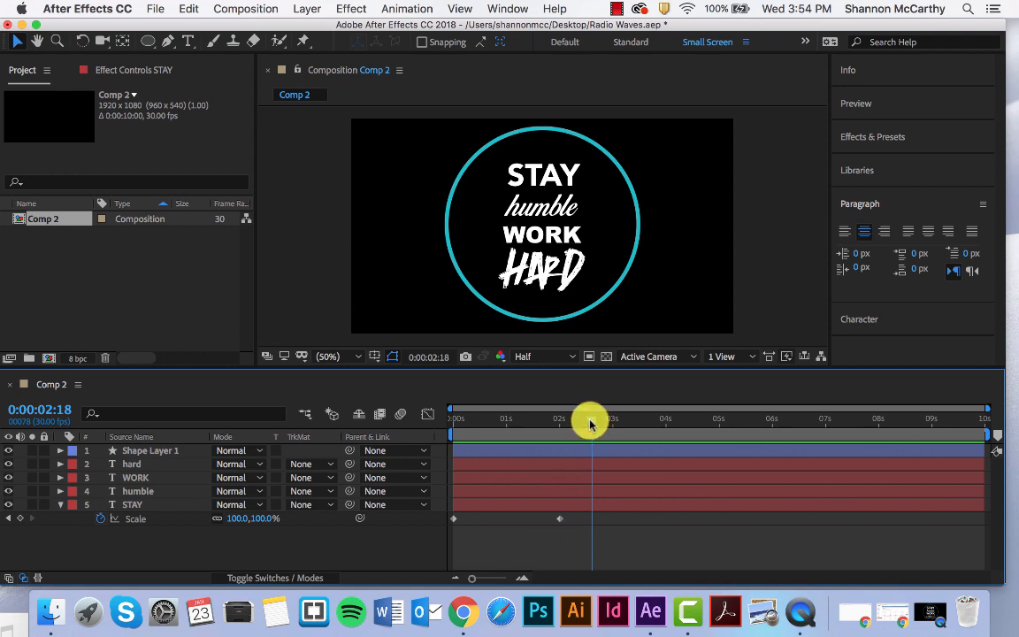
left_click_drag(591, 420, 58, 509)
Apply Easy Ease to both STAY Scale keyframes and preview the animation.
left_click(61, 505)
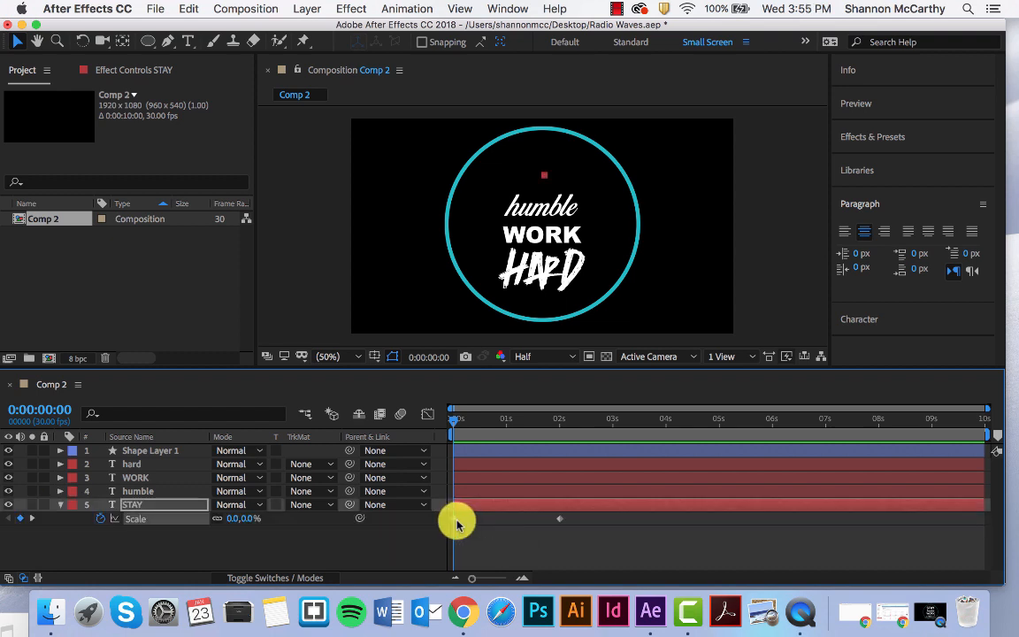
right_click(560, 523)
mouse_move(607, 577)
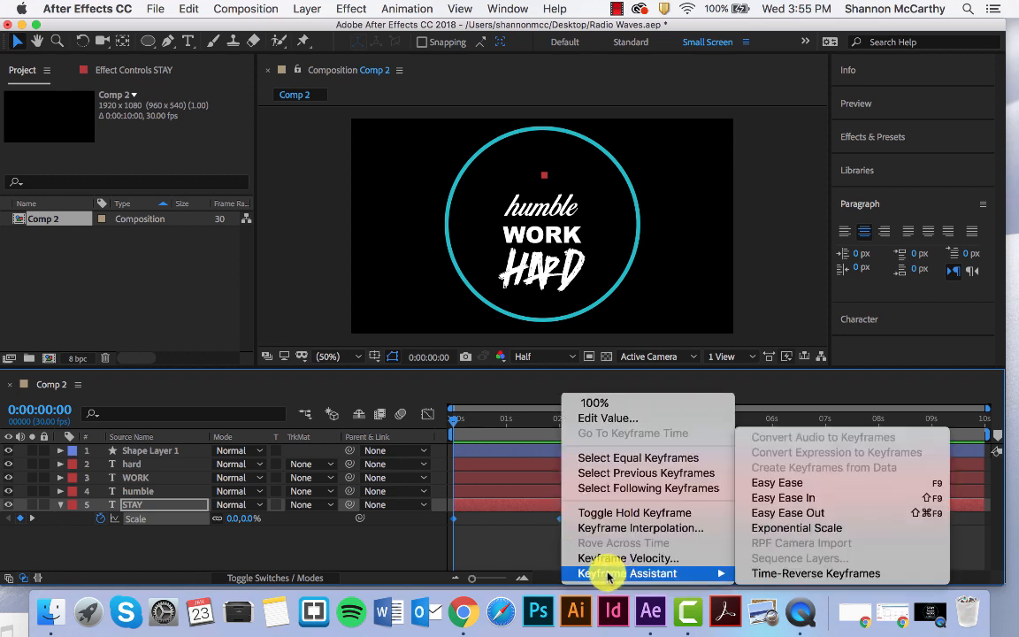
left_click(777, 487)
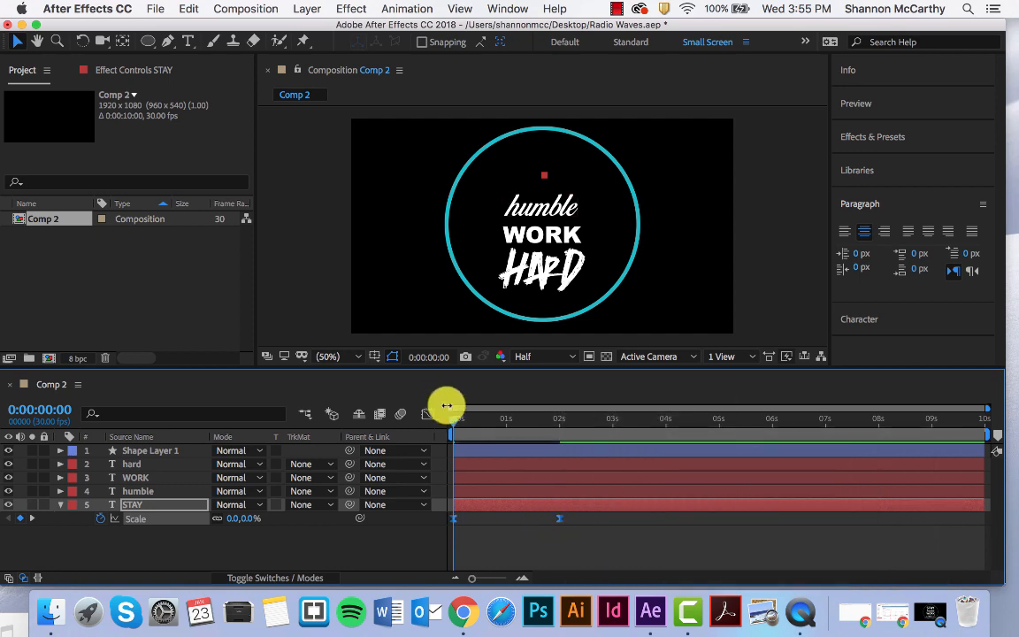
key("space")
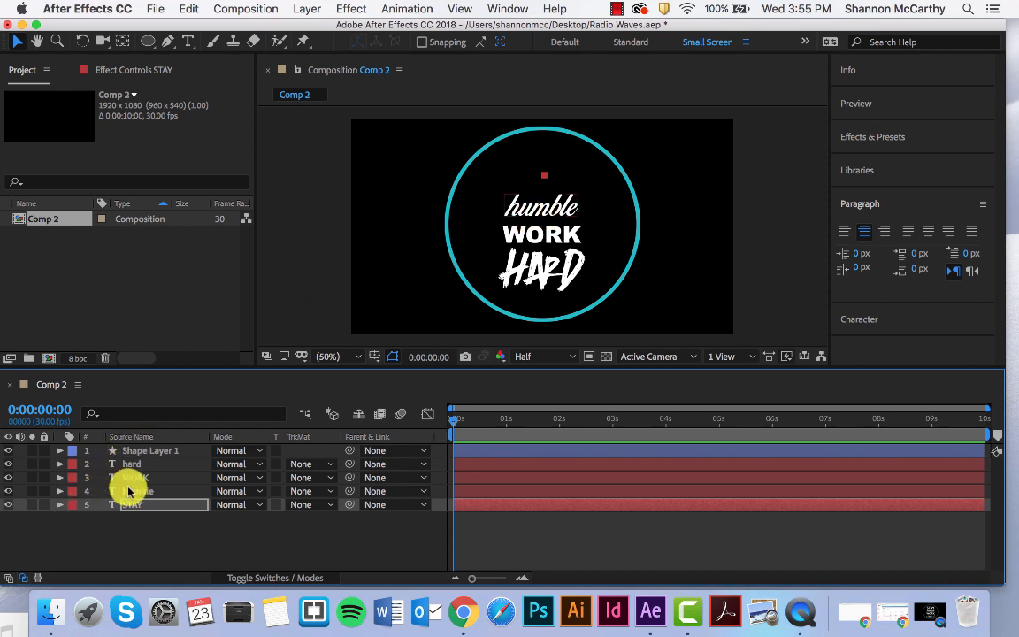
Start an Opacity animation on the humble layer with a 0% keyframe at 0:00:02:05.
left_click(59, 493)
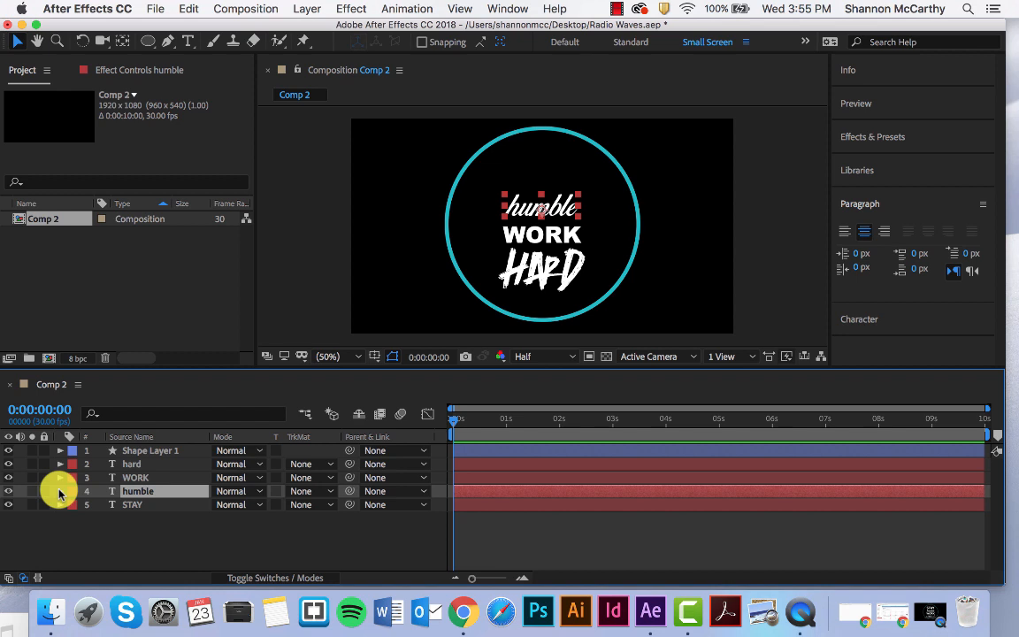
key("t")
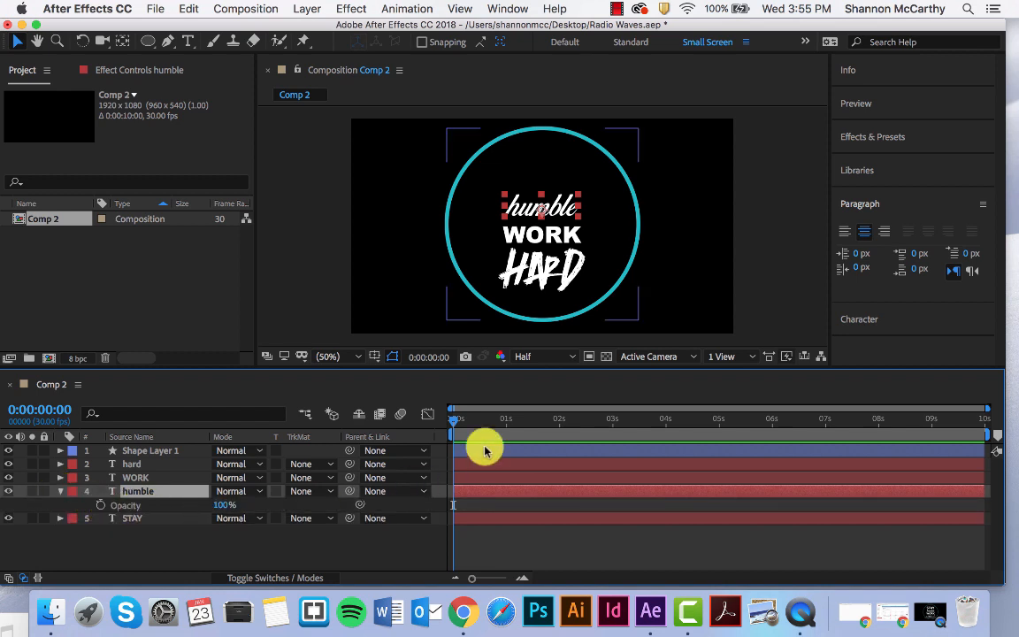
left_click_drag(456, 423, 574, 444)
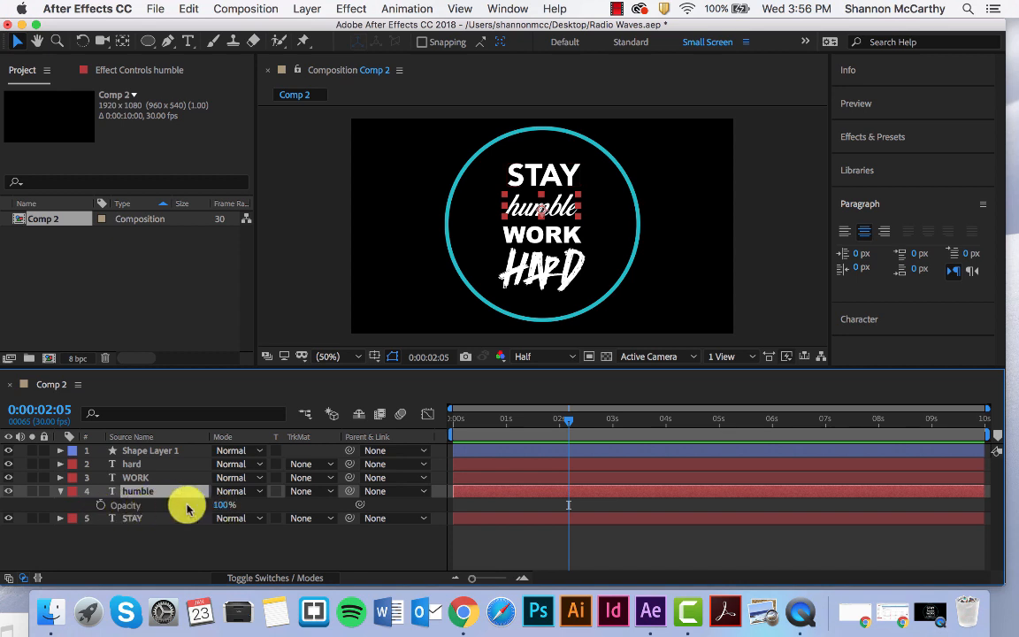
left_click(101, 505)
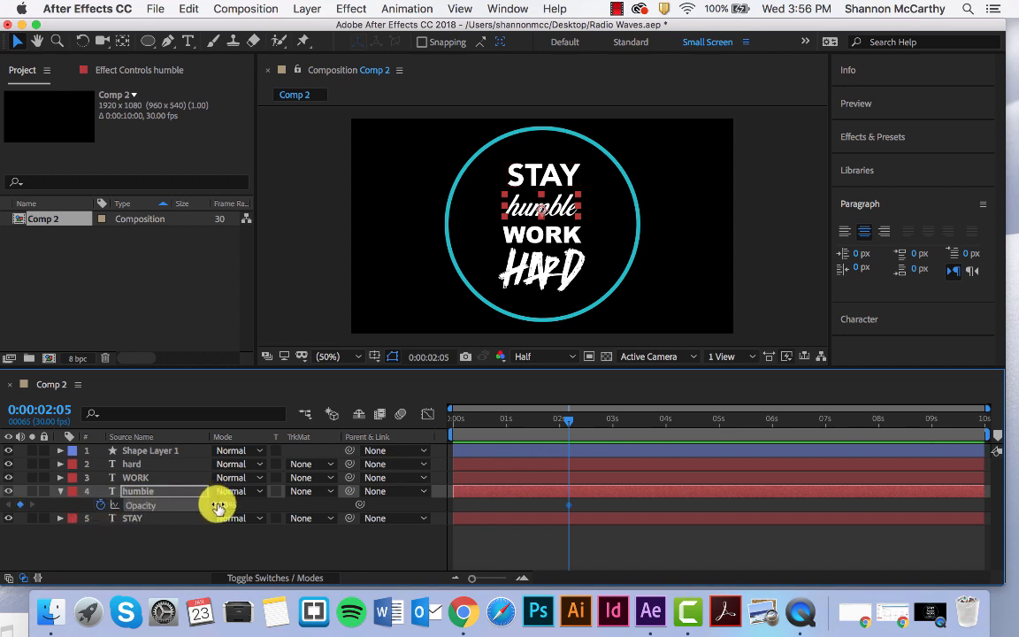
type("0")
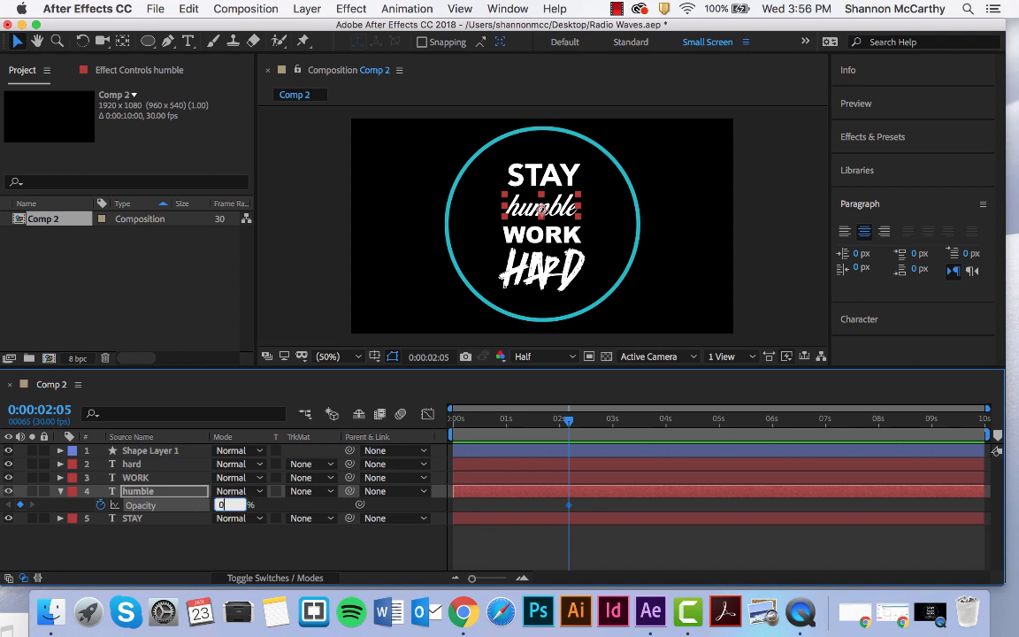
Add a 100% Opacity keyframe for the humble layer at 0:00:03:08.
left_click_drag(570, 426, 628, 433)
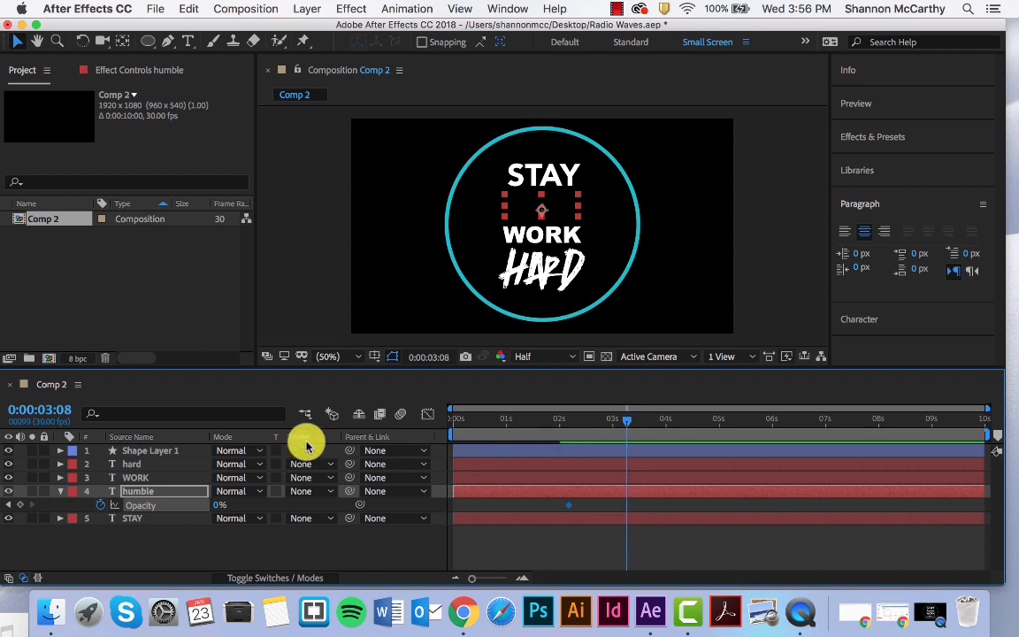
left_click(219, 505)
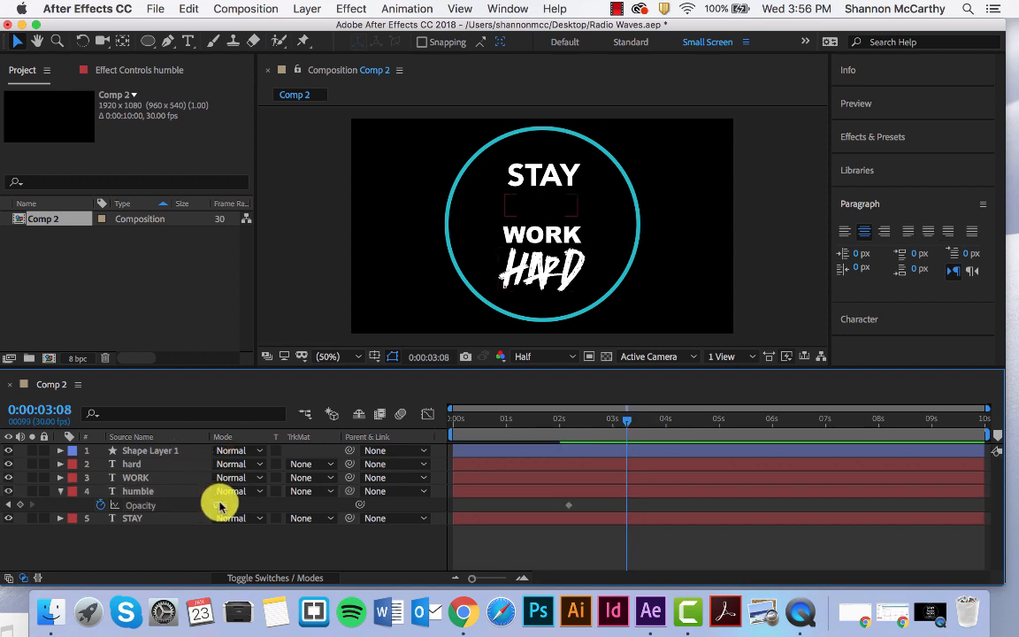
type("100")
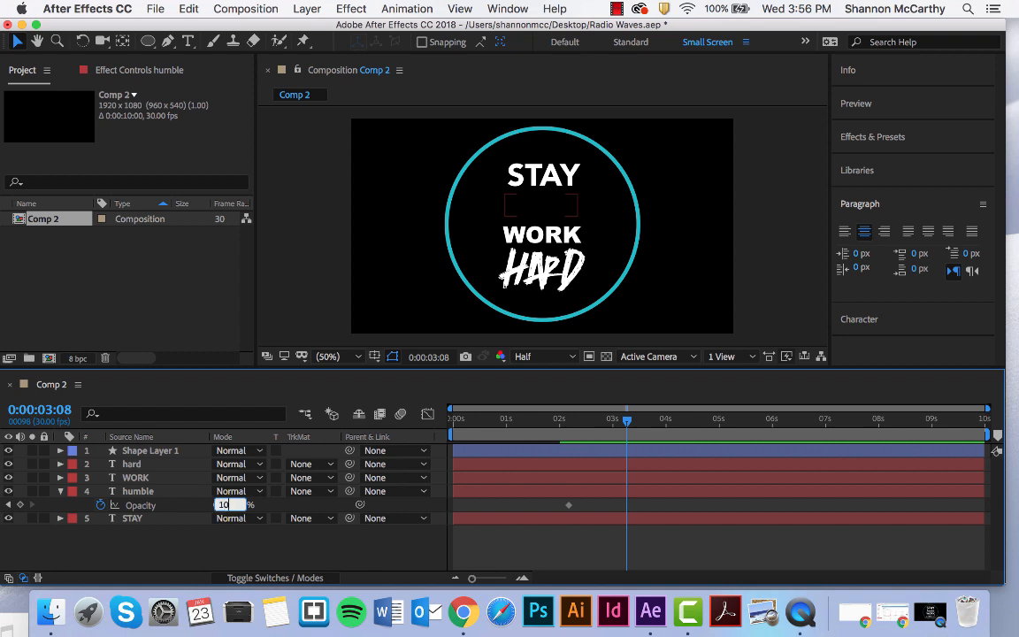
left_click(597, 503)
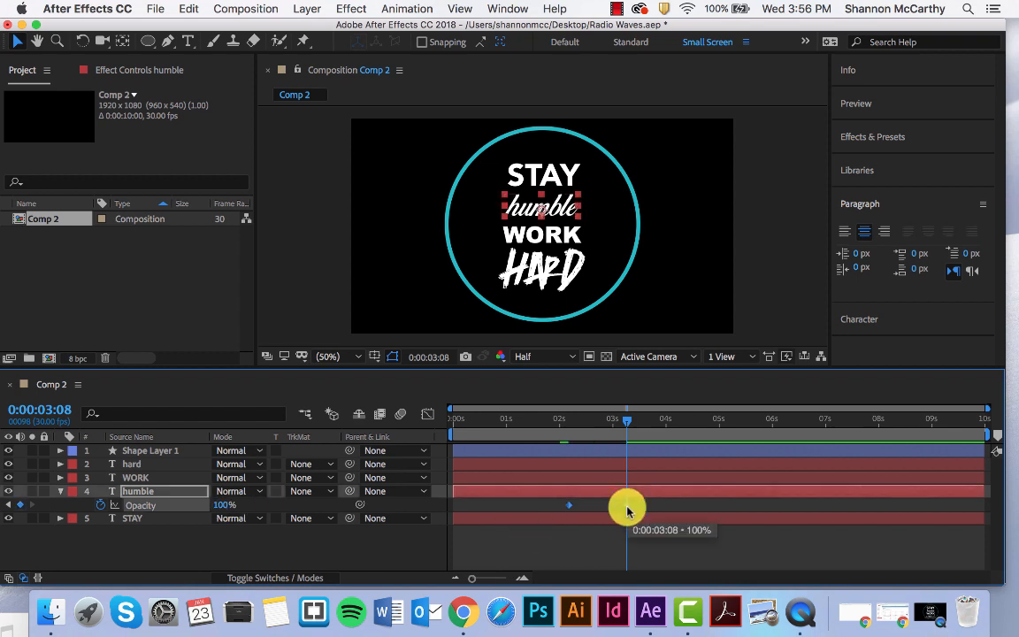
Apply Easy Ease to both humble Opacity keyframes, preview the fade and collapse the layer.
right_click(625, 505)
mouse_move(716, 575)
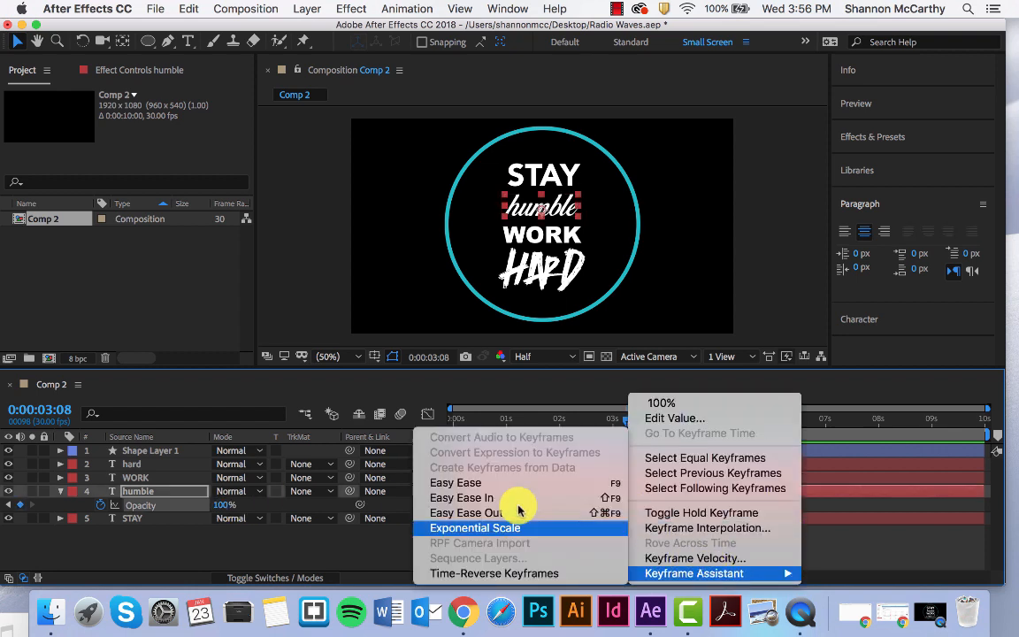
left_click(466, 484)
key("space")
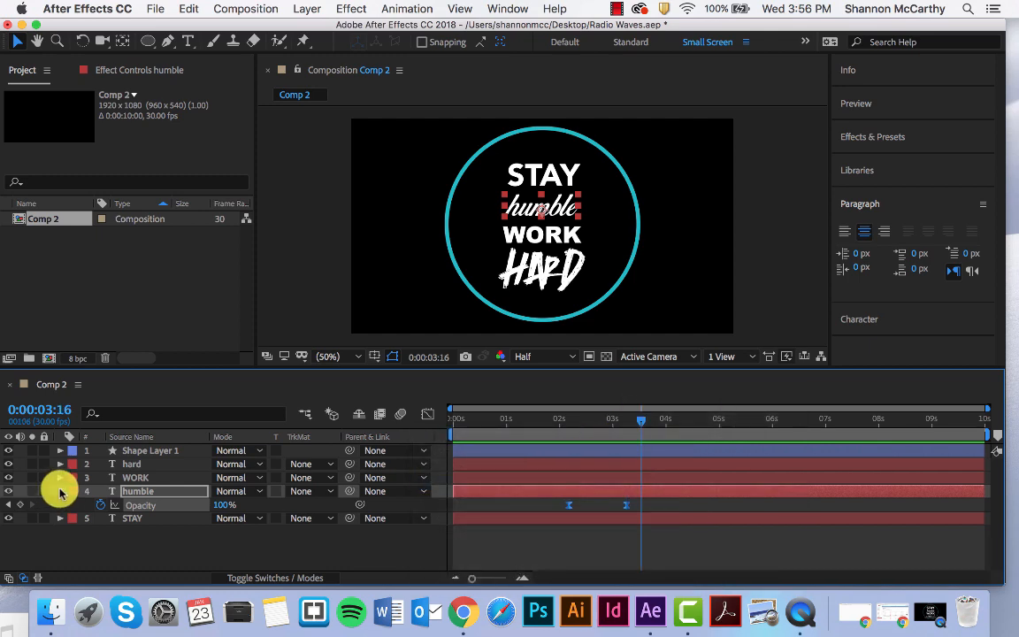
left_click(60, 491)
Start an unlinked Scale animation on the WORK layer at 0:00:03:06 with 0% horizontal and 100% vertical scale.
left_click(133, 478)
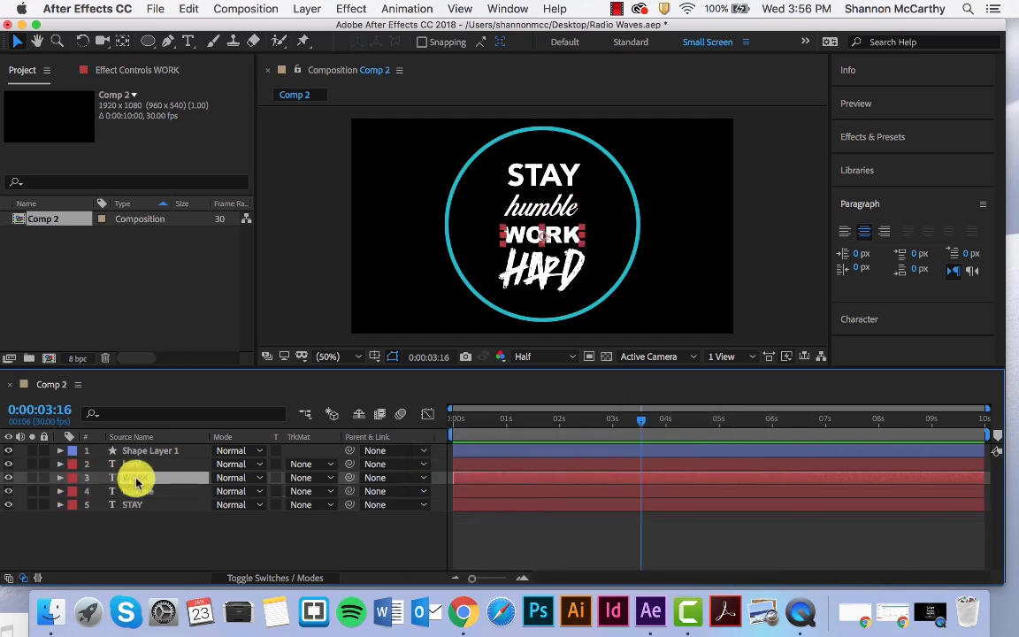
key("s")
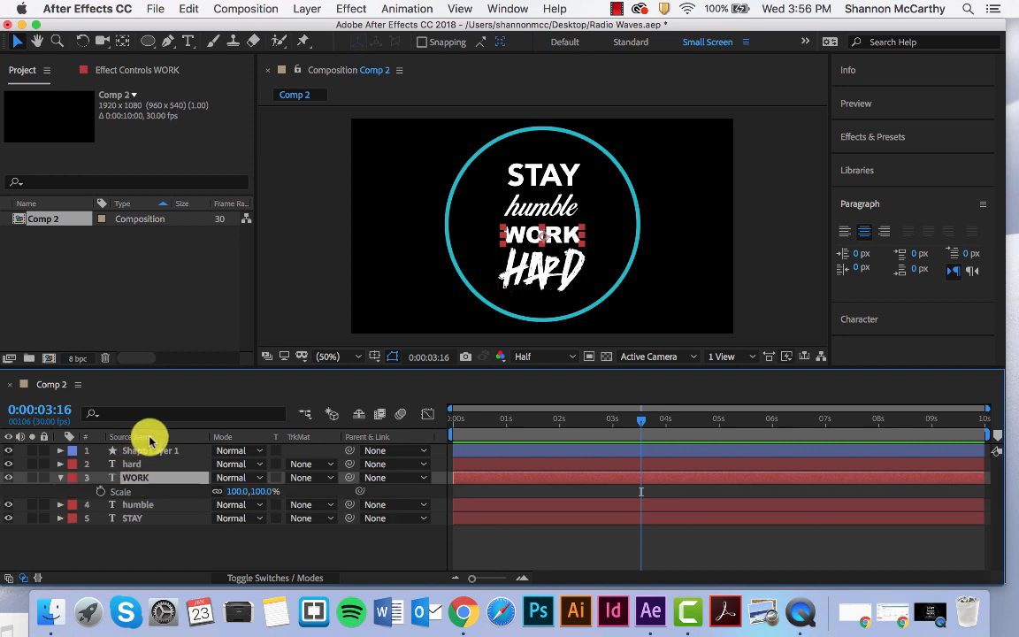
mouse_move(642, 417)
left_mouse_down()
mouse_move(595, 419)
mouse_move(624, 422)
left_mouse_up()
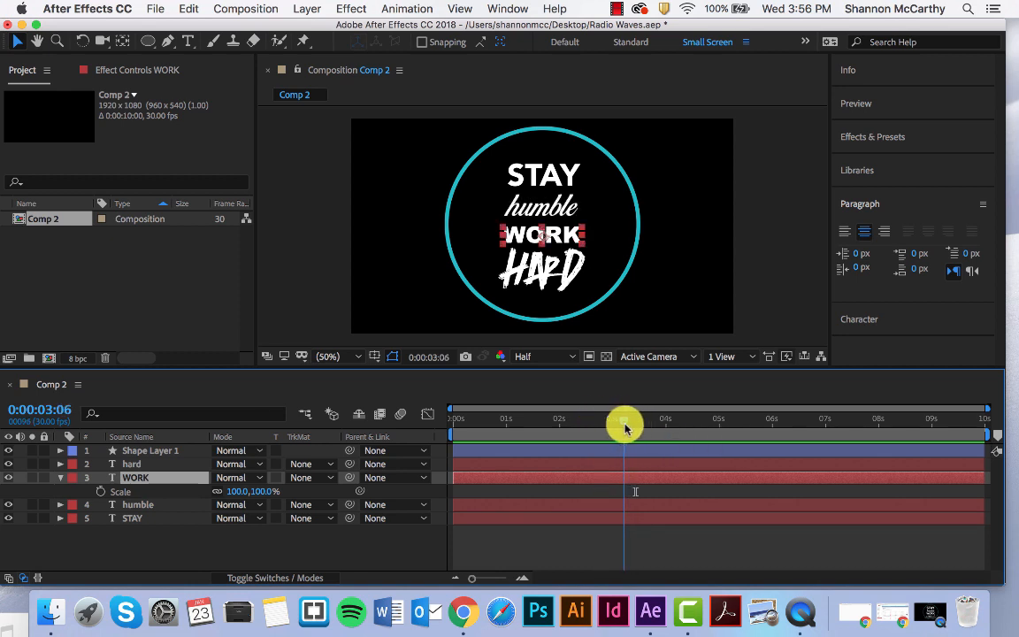
left_click(217, 491)
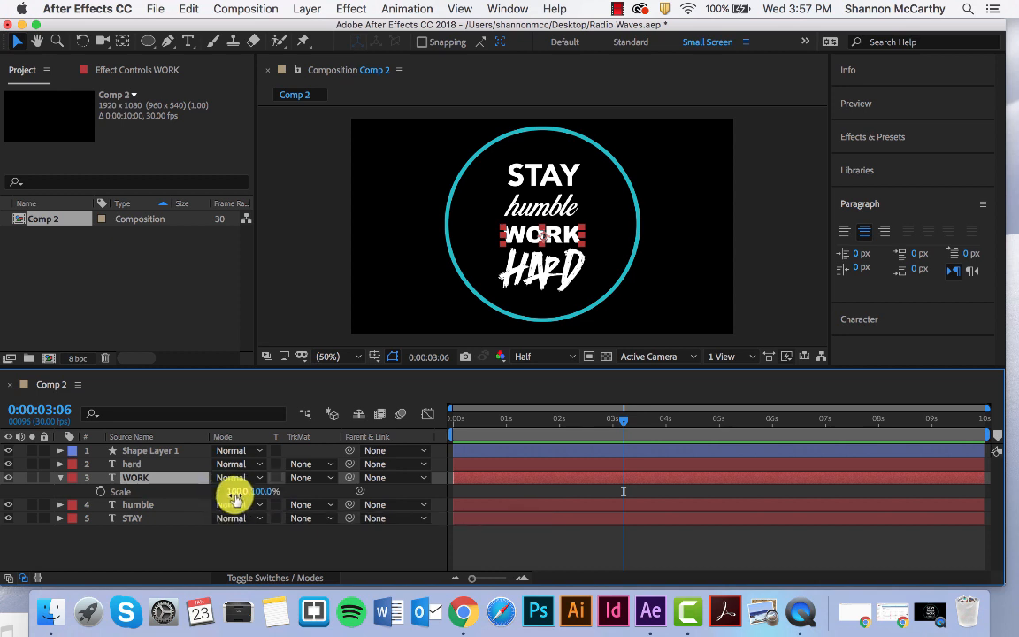
left_click(100, 491)
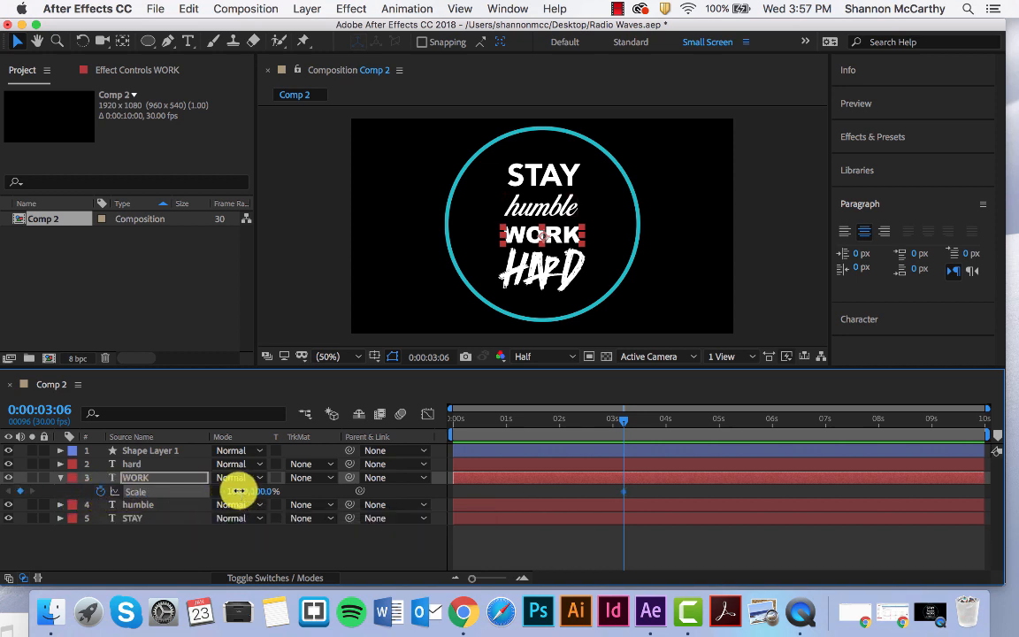
mouse_move(239, 491)
left_mouse_down()
mouse_move(177, 494)
mouse_move(229, 498)
left_mouse_up()
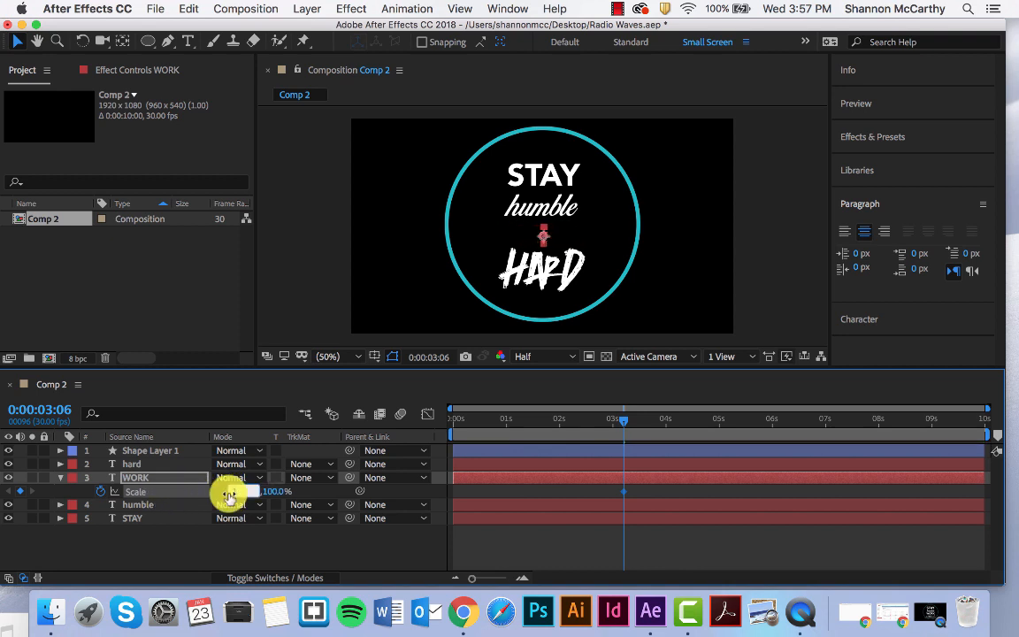
type("0")
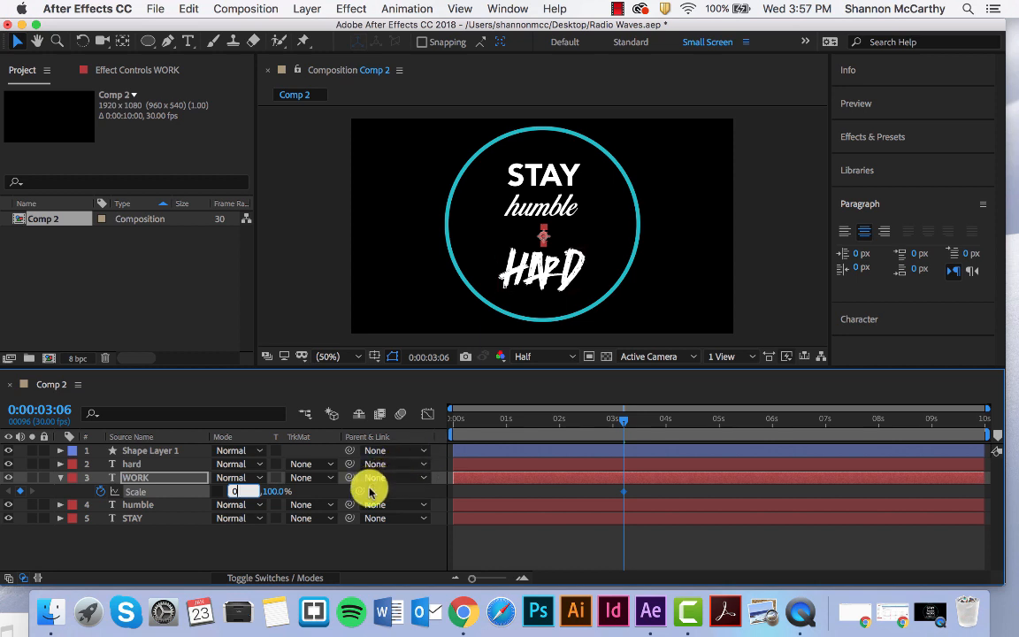
left_click(296, 494)
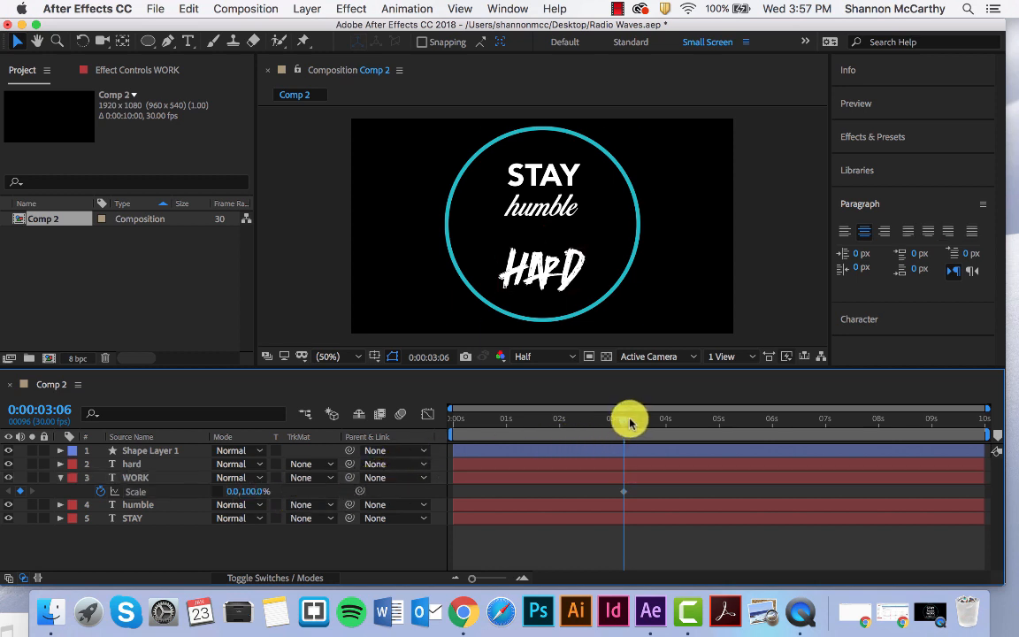
Add a WORK Scale keyframe at 0:00:04:08 with the horizontal scale back at 100% and preview the animation.
left_click_drag(630, 425, 680, 425)
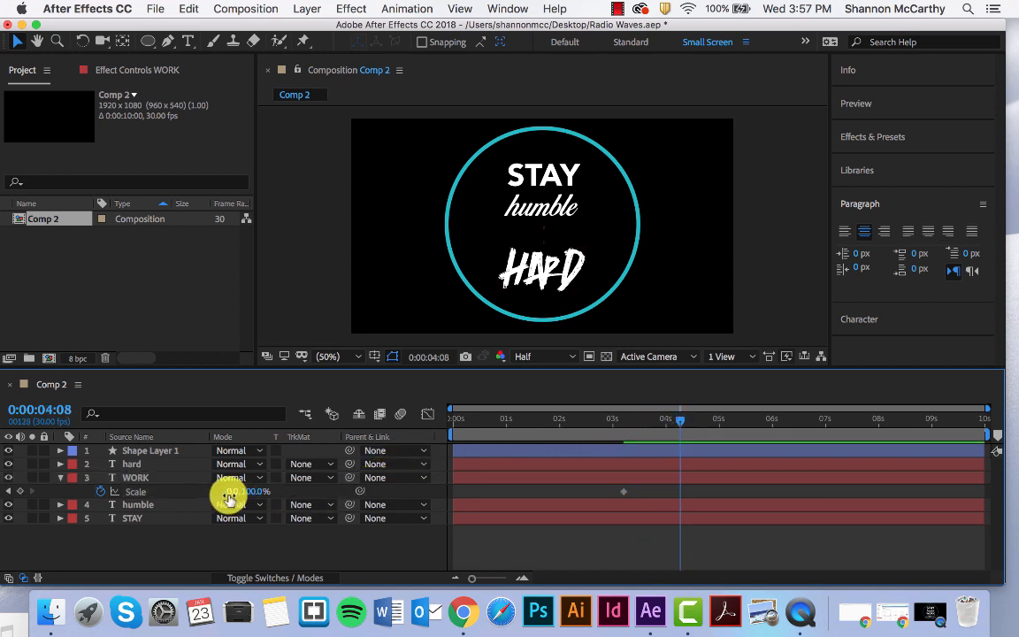
left_click_drag(232, 493, 315, 491)
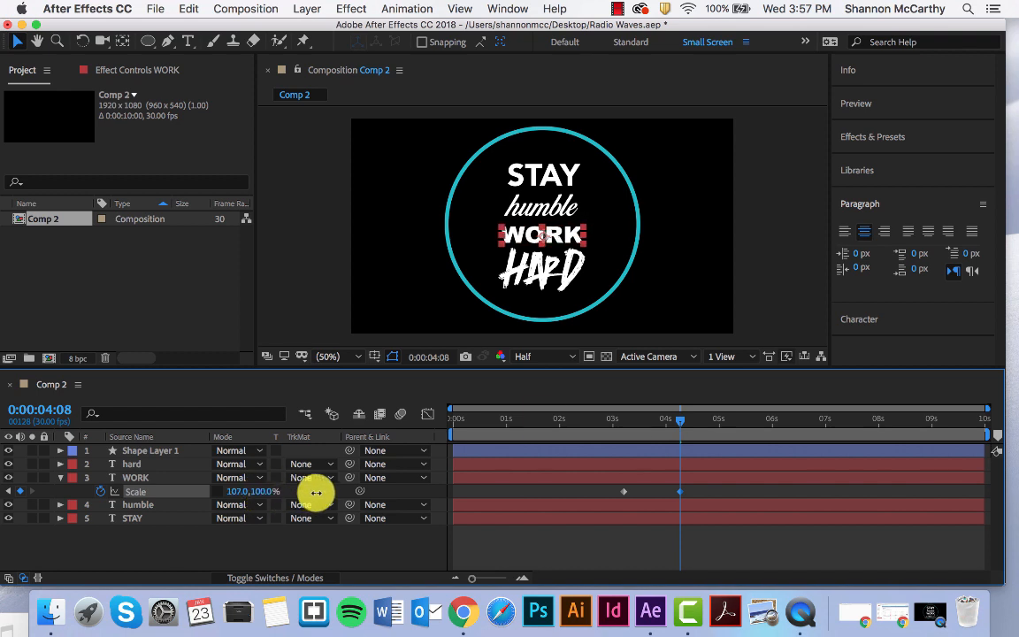
left_click(545, 425)
key("space")
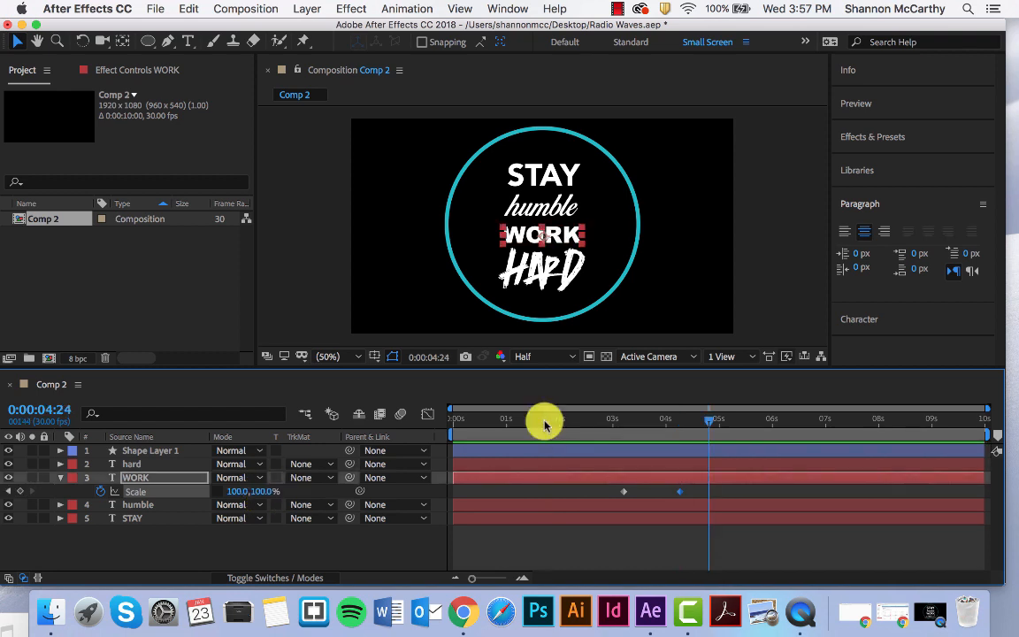
key("Home")
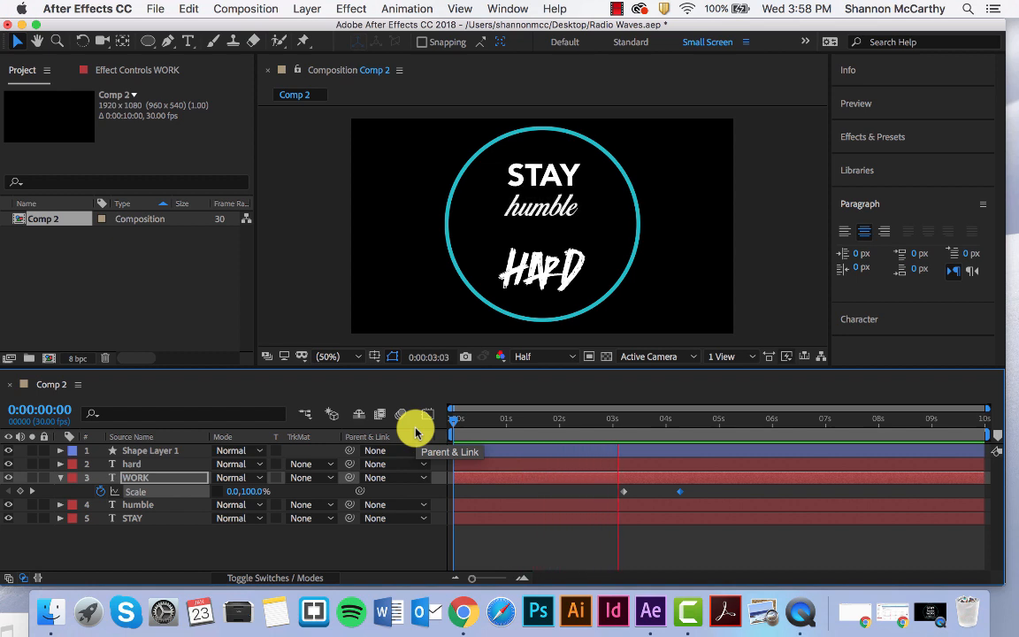
key("space")
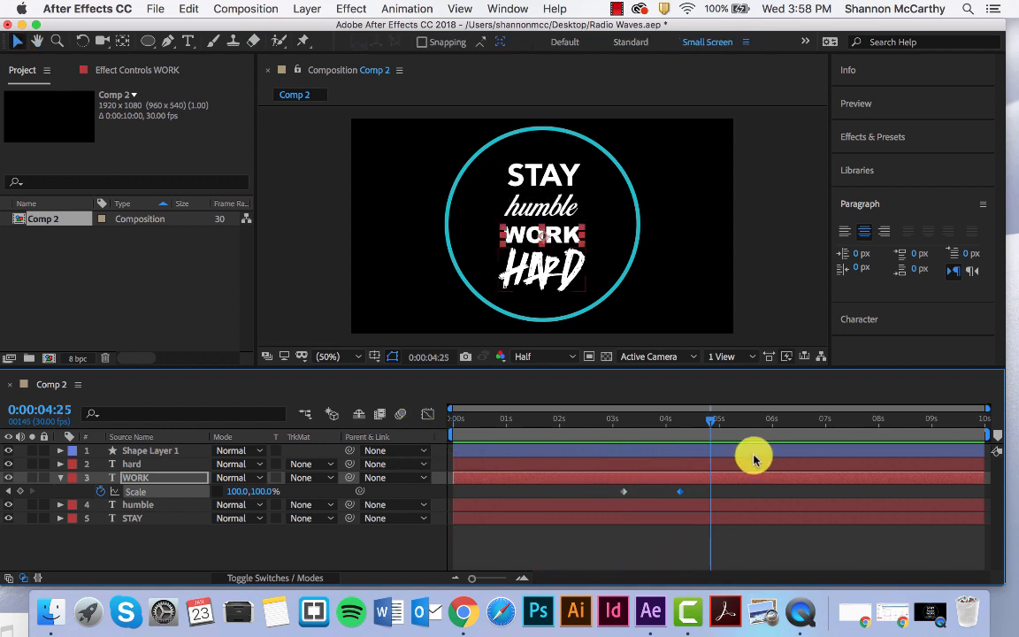
Apply Easy Ease to both WORK Scale keyframes and move the current time back before them.
left_click_drag(713, 420, 682, 423)
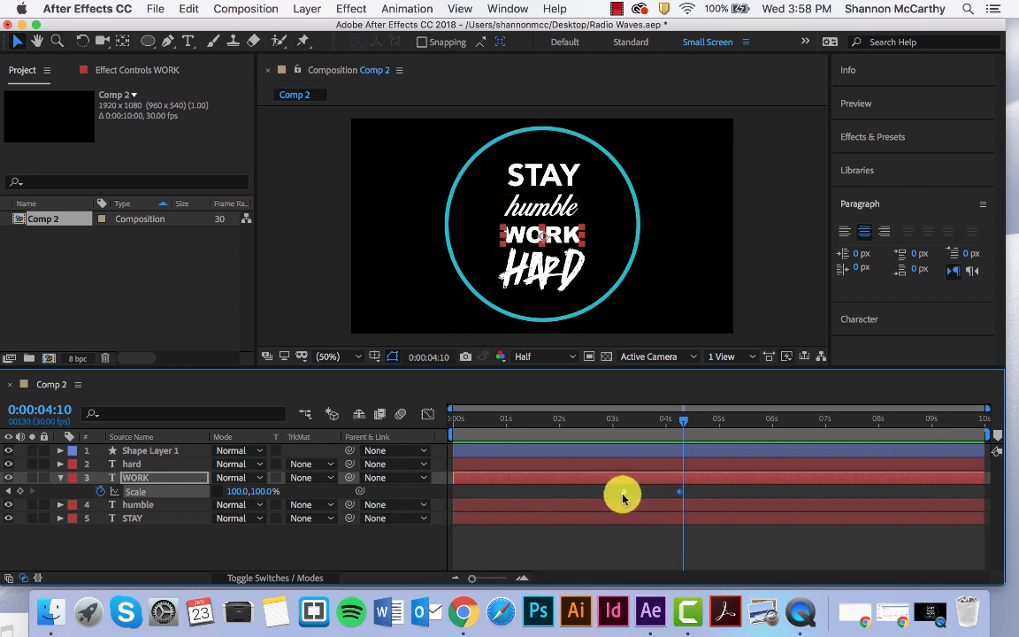
right_click(678, 492)
mouse_move(707, 573)
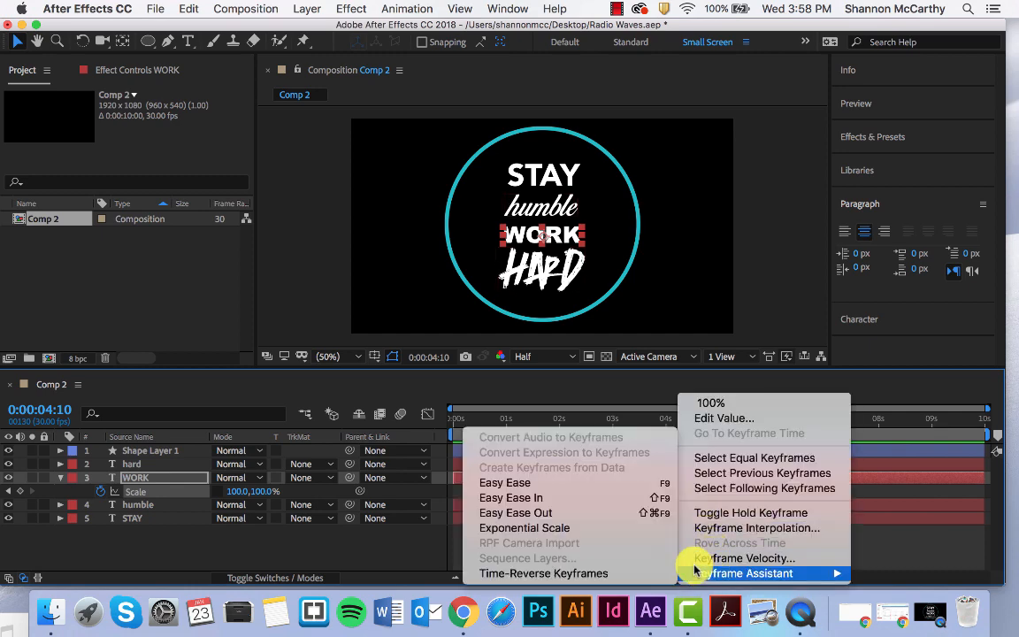
left_click(584, 485)
left_click(601, 425)
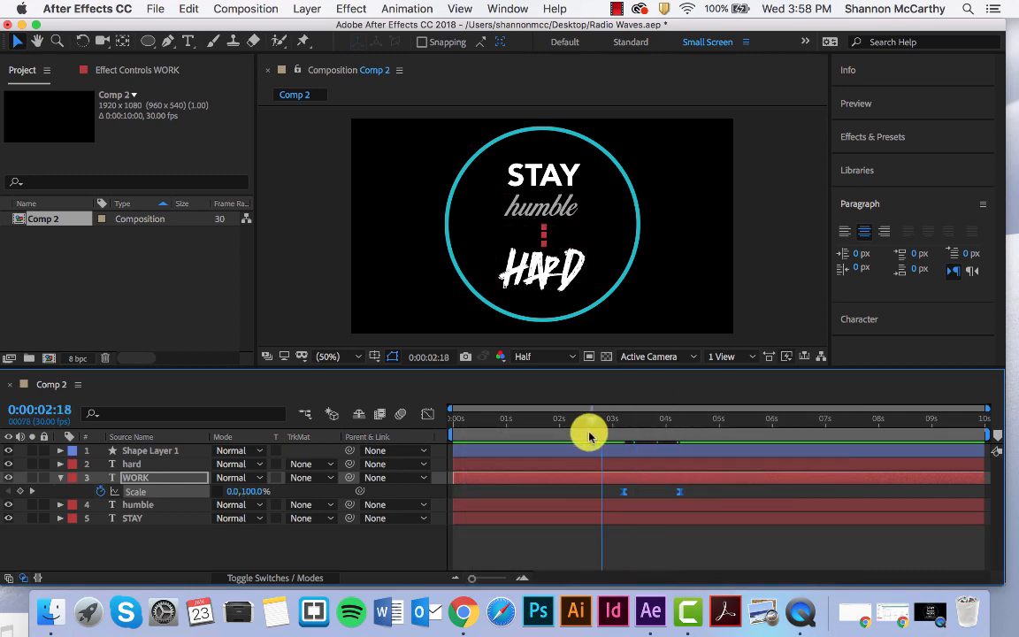
left_click(590, 434)
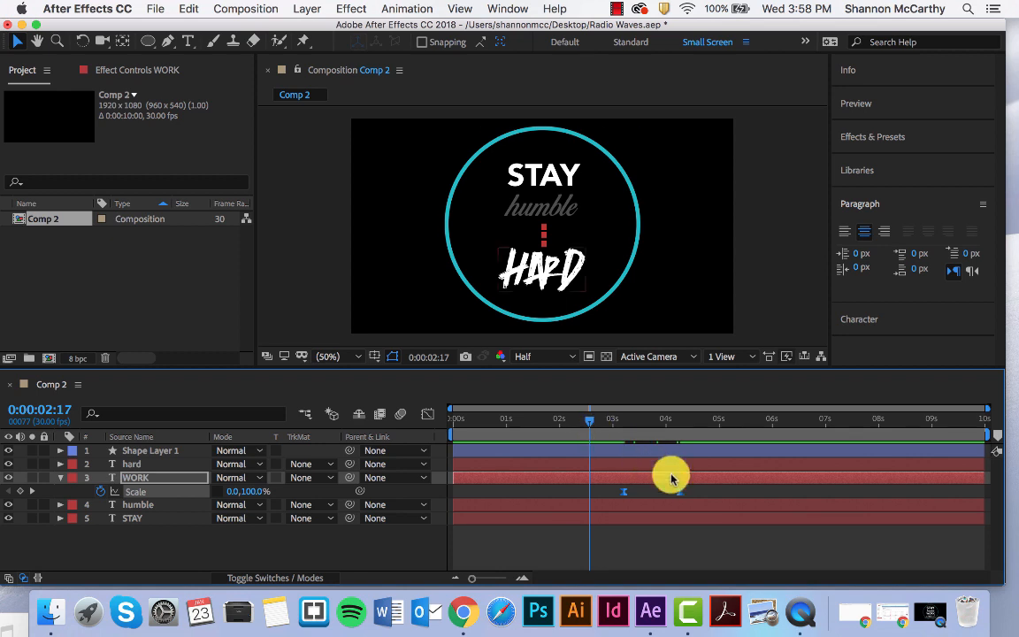
Reshape the WORK horizontal Scale curve in the Graph Editor so it overshoots 100% before the last keyframe.
left_click(429, 415)
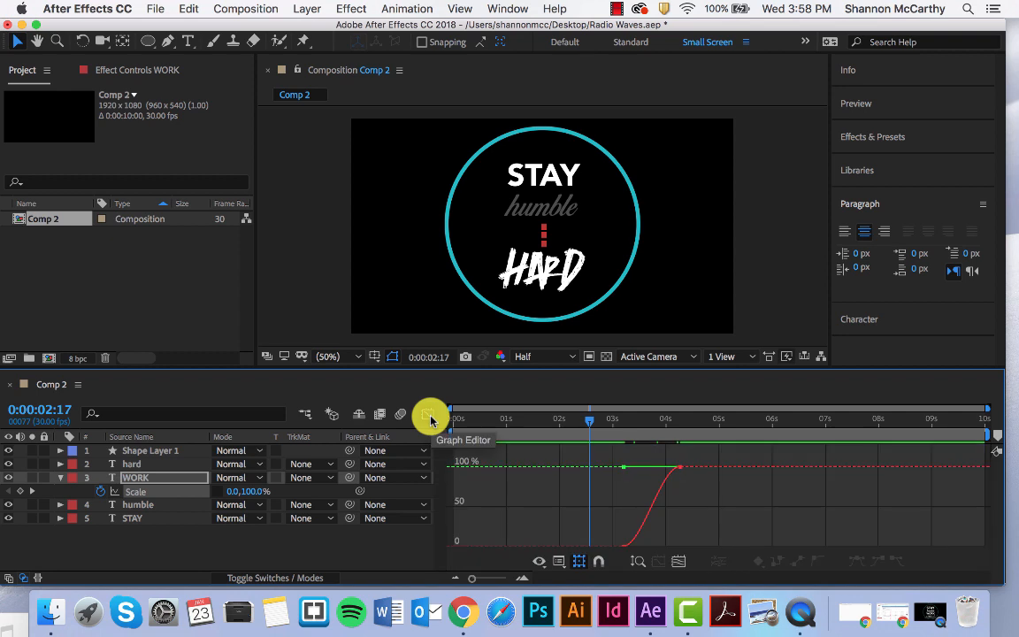
left_click(667, 480)
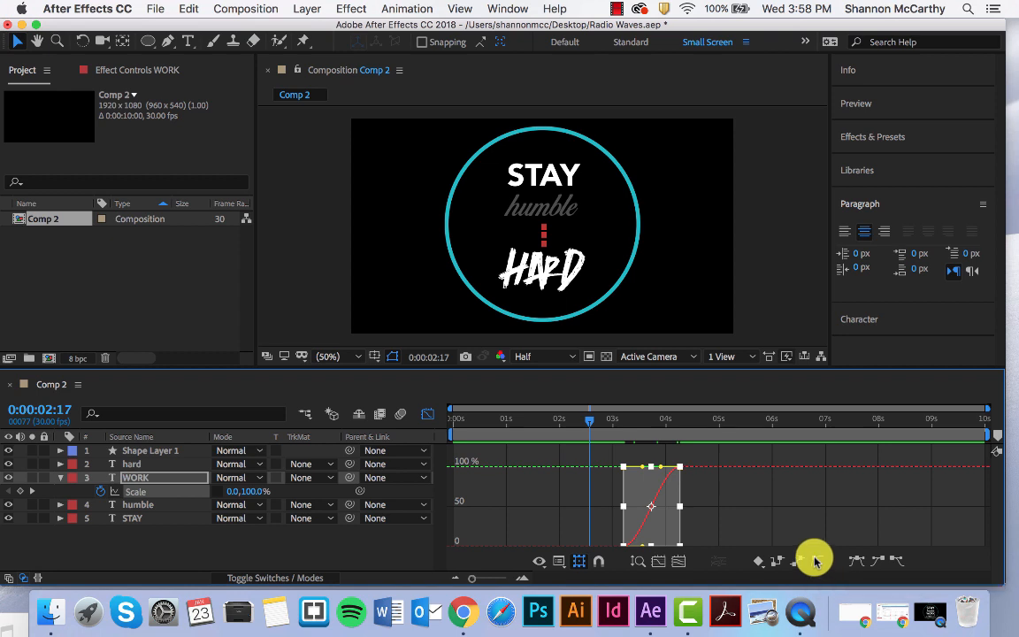
scroll(657, 482, "up", 2)
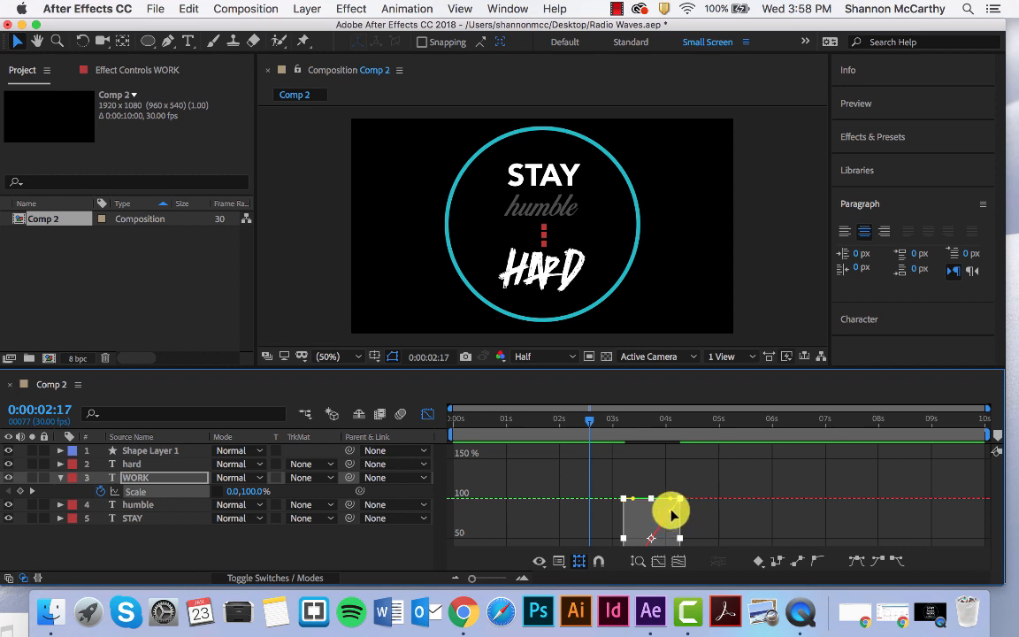
left_click_drag(670, 498, 653, 435)
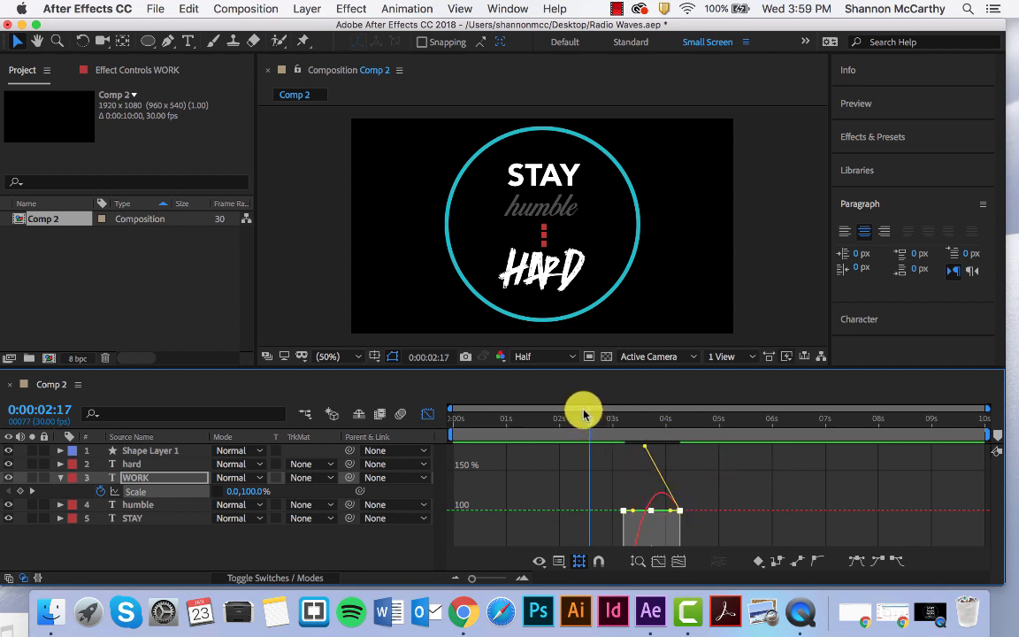
Preview the overshooting WORK Scale animation and close the Graph Editor.
left_click(544, 419)
left_click_drag(521, 419, 544, 433)
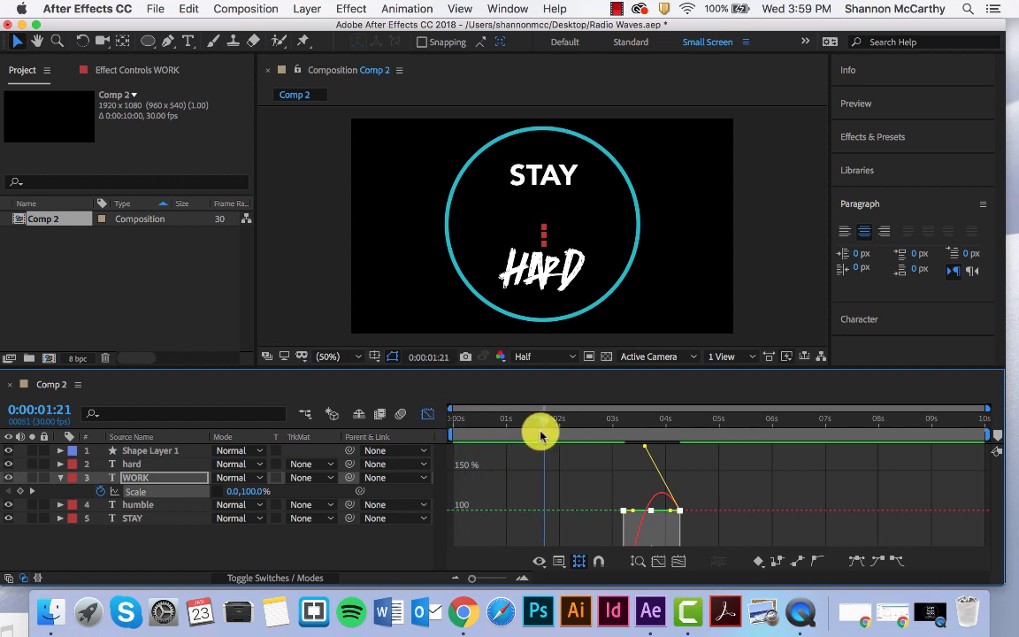
key("space")
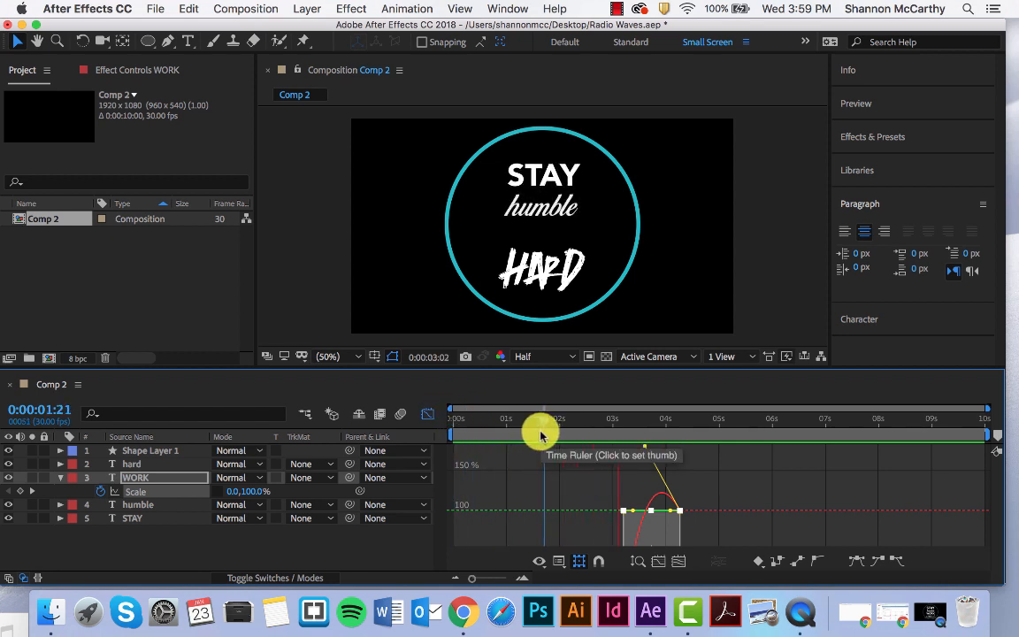
key("space")
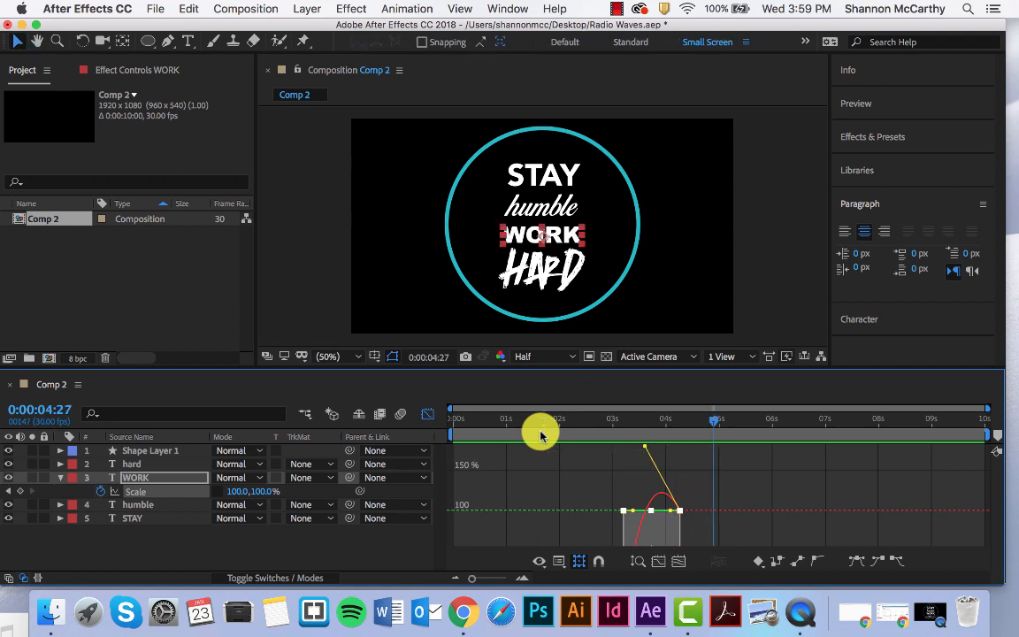
left_click_drag(711, 431, 683, 437)
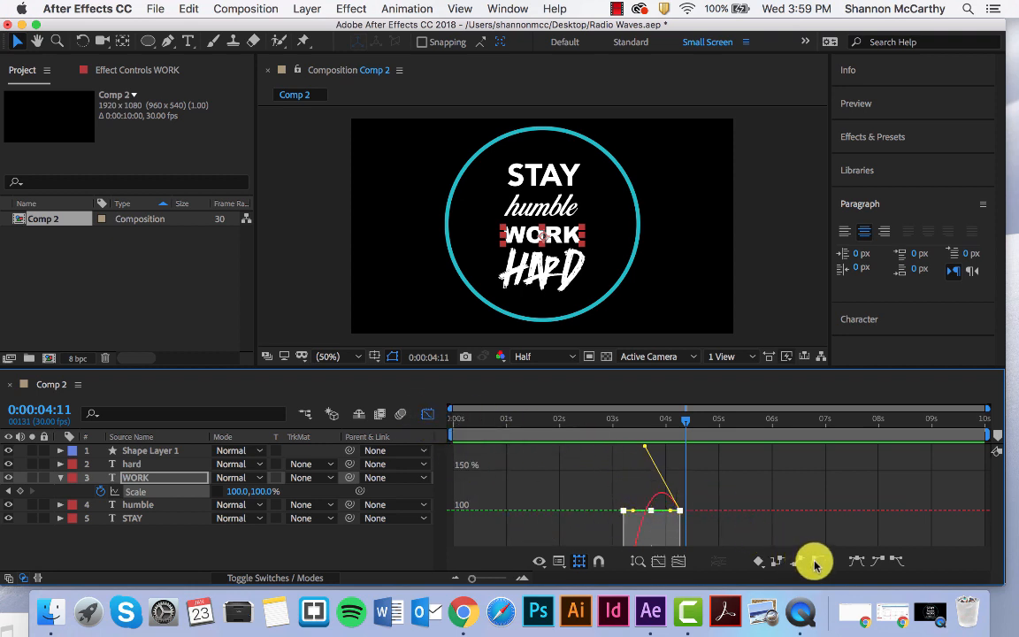
left_click(648, 509)
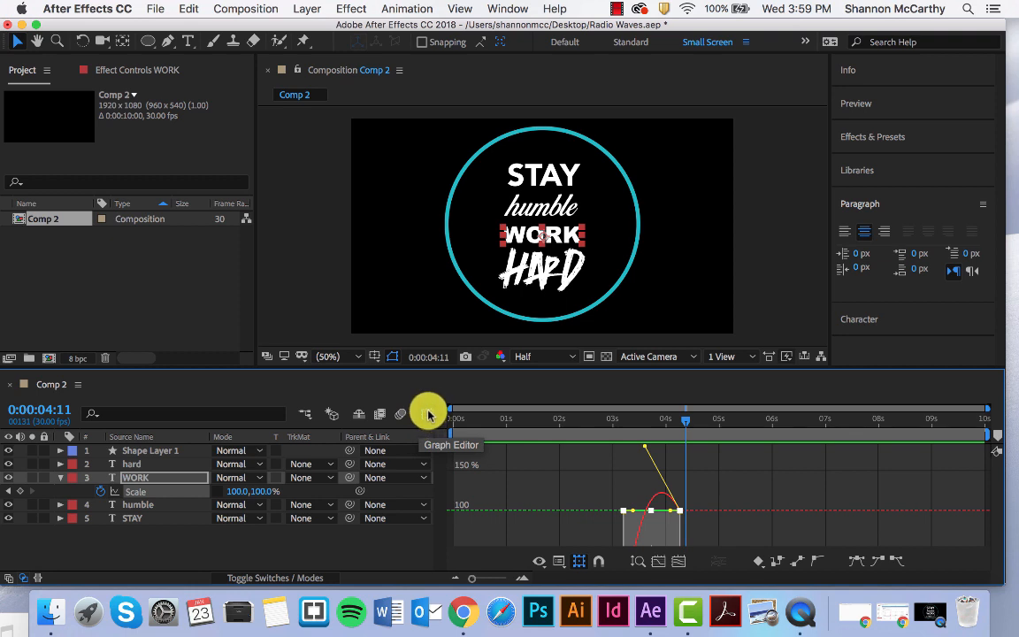
left_click(428, 415)
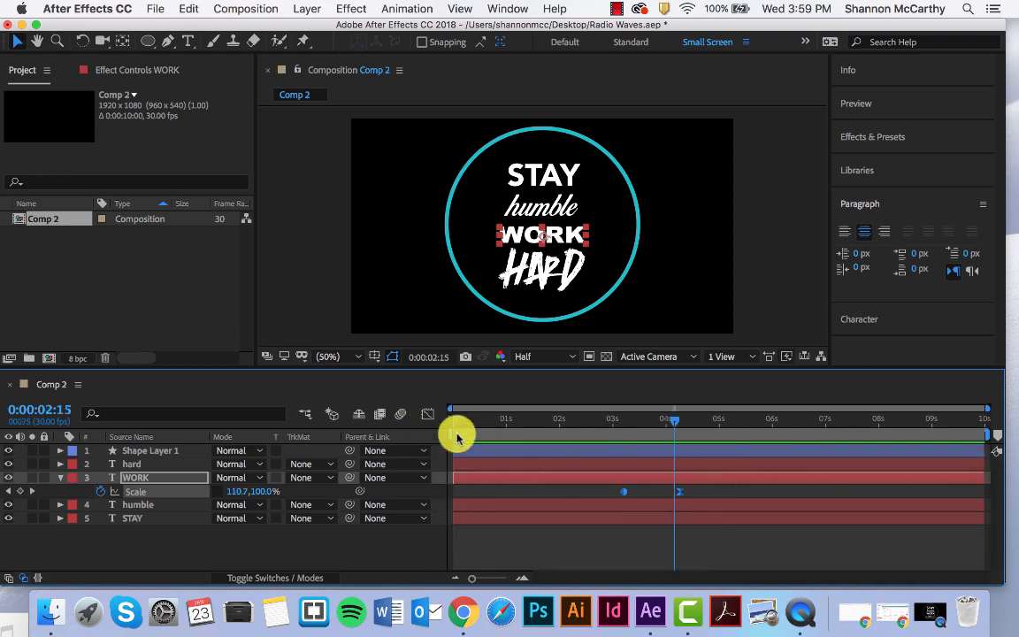
Animate the hard layer's Position from 976, 1229 below the frame at 0:00:04:11 up to its place under WORK at 0:00:05:14.
key("Home")
left_click(65, 466)
key("p")
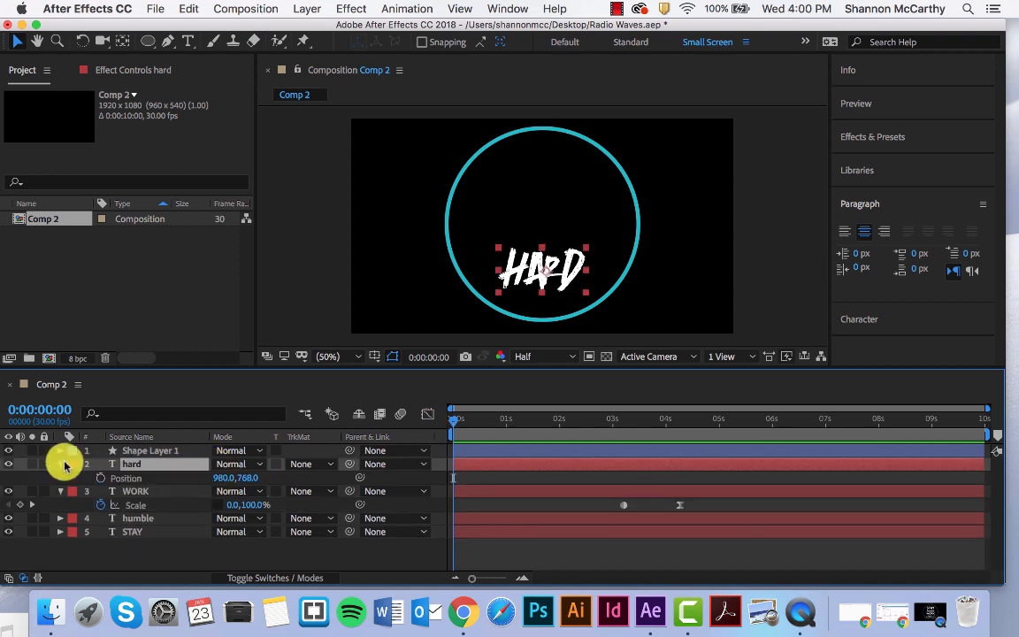
left_click(159, 478)
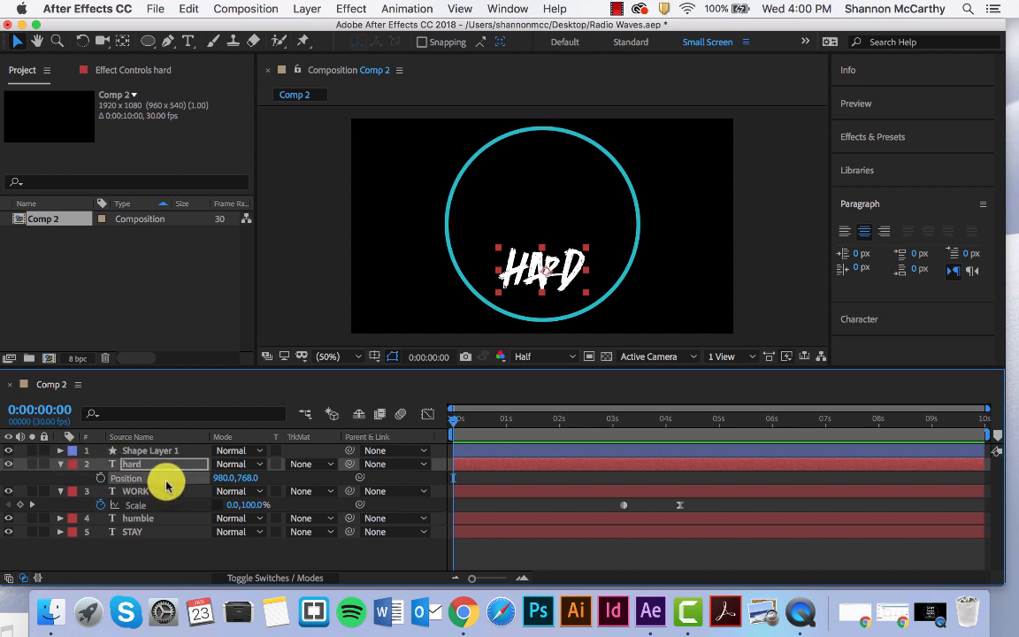
left_click_drag(455, 421, 684, 452)
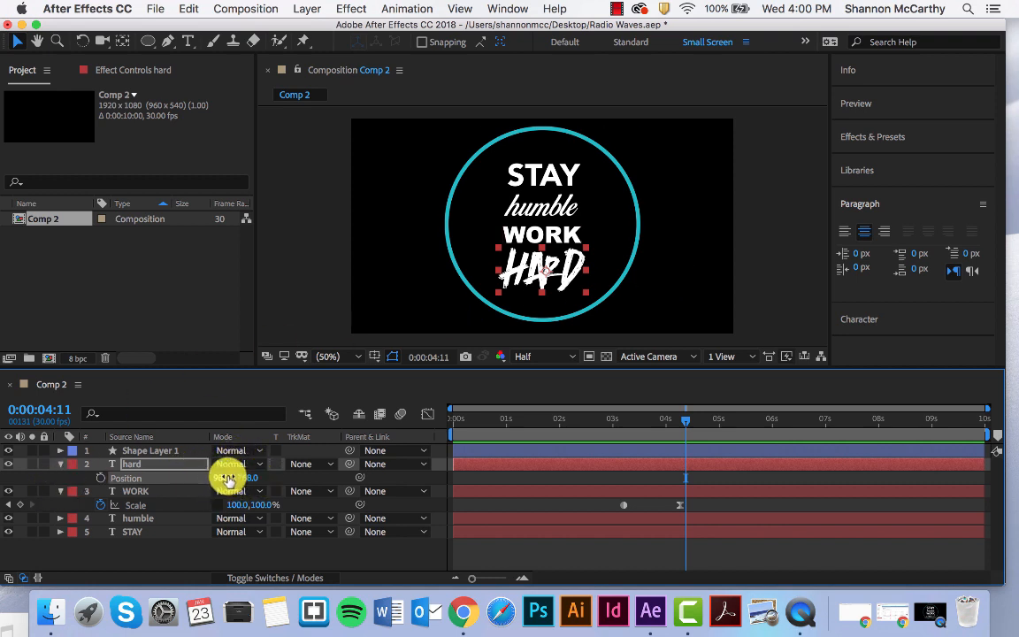
left_click_drag(223, 478, 618, 462)
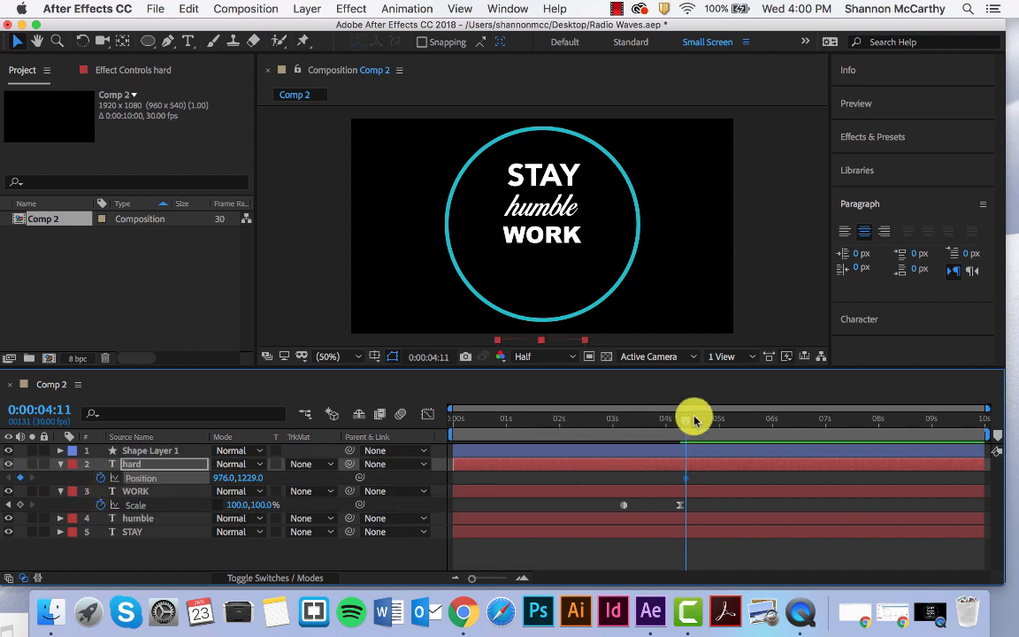
left_click_drag(688, 423, 745, 431)
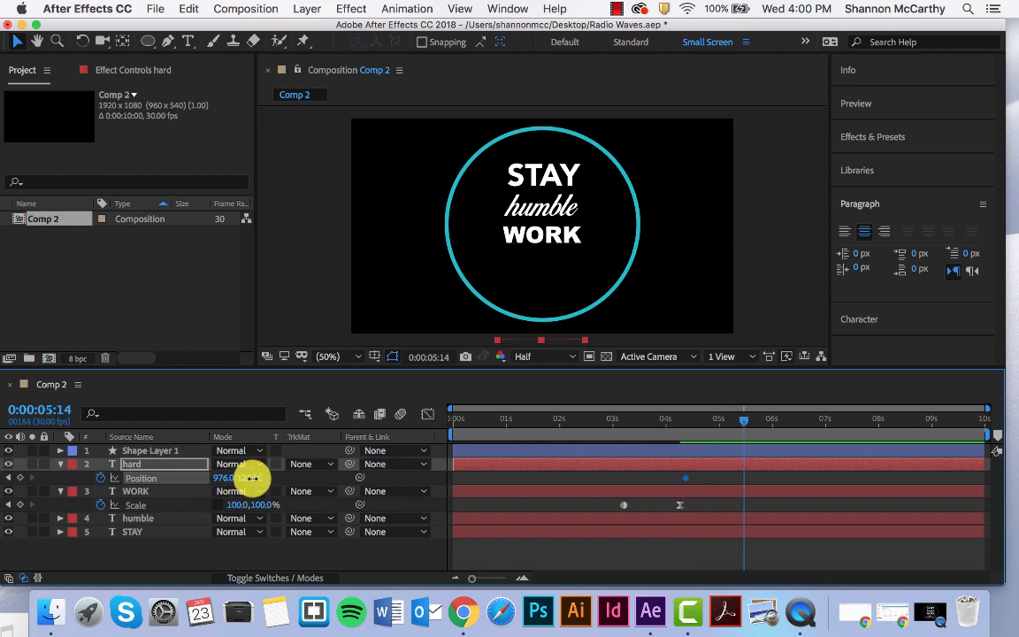
left_click_drag(252, 478, 227, 466)
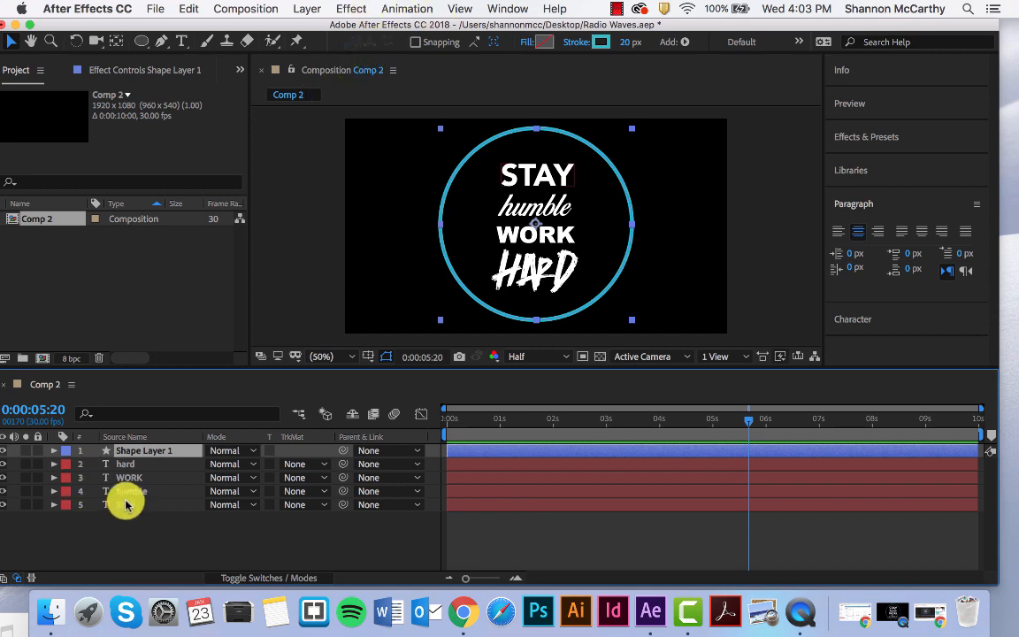
Rename the shape layer as circle.
right_click(157, 455)
left_click(211, 569)
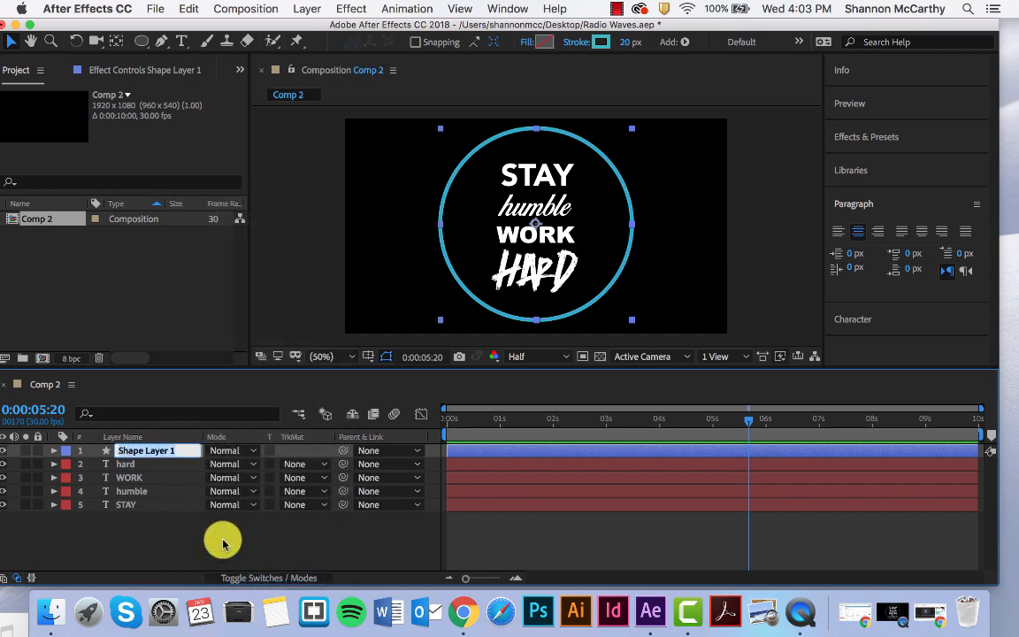
type("c")
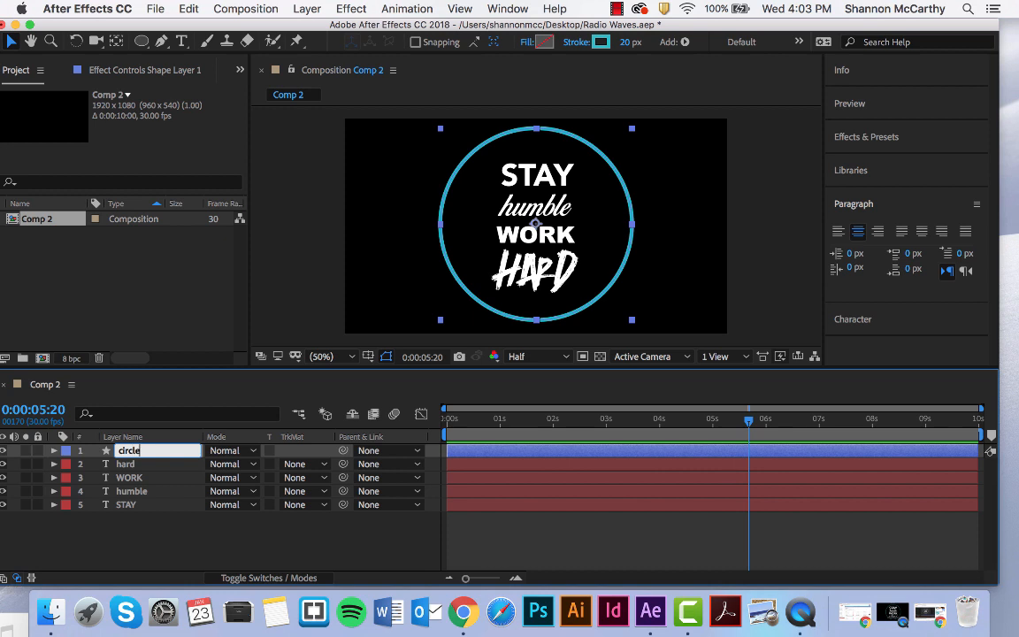
type("ircle")
key("Return")
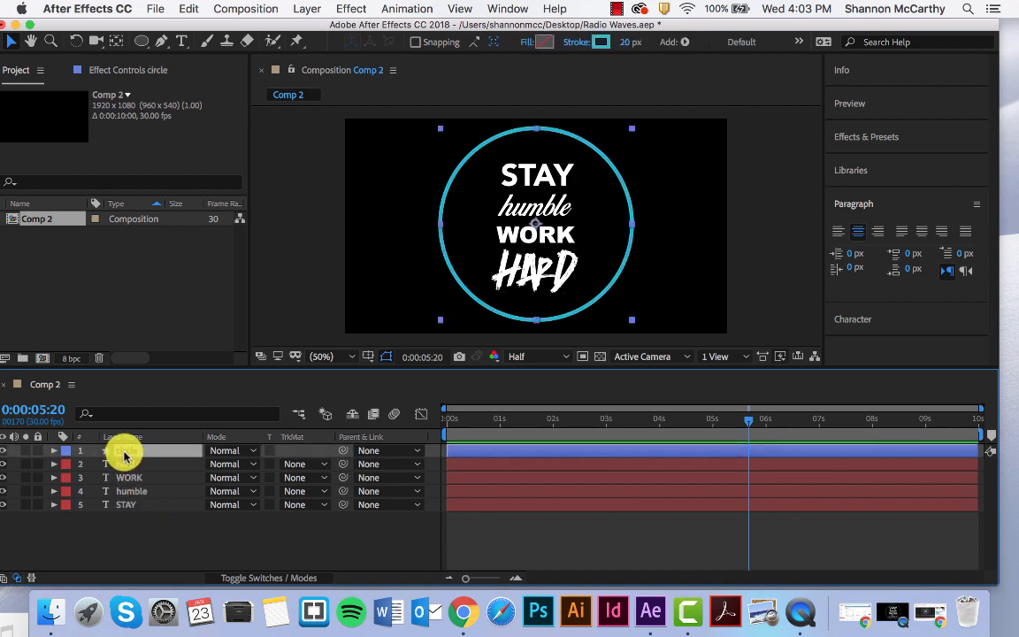
Expand the circle layer's Ellipse 1 contents and add Trim Paths to the layer.
left_click(54, 451)
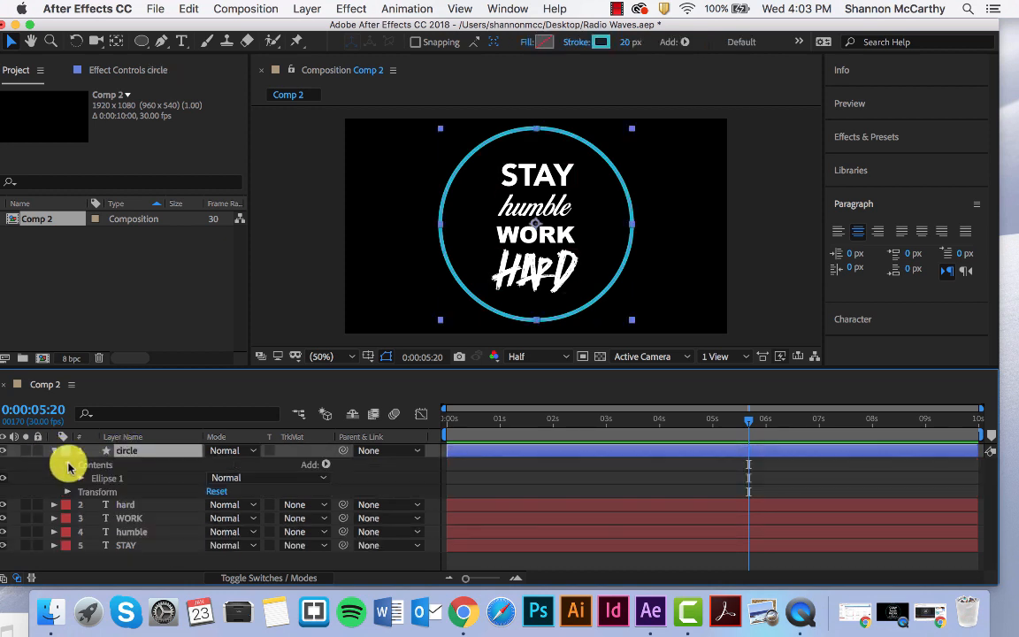
left_click(68, 465)
left_click(68, 466)
left_click(81, 479)
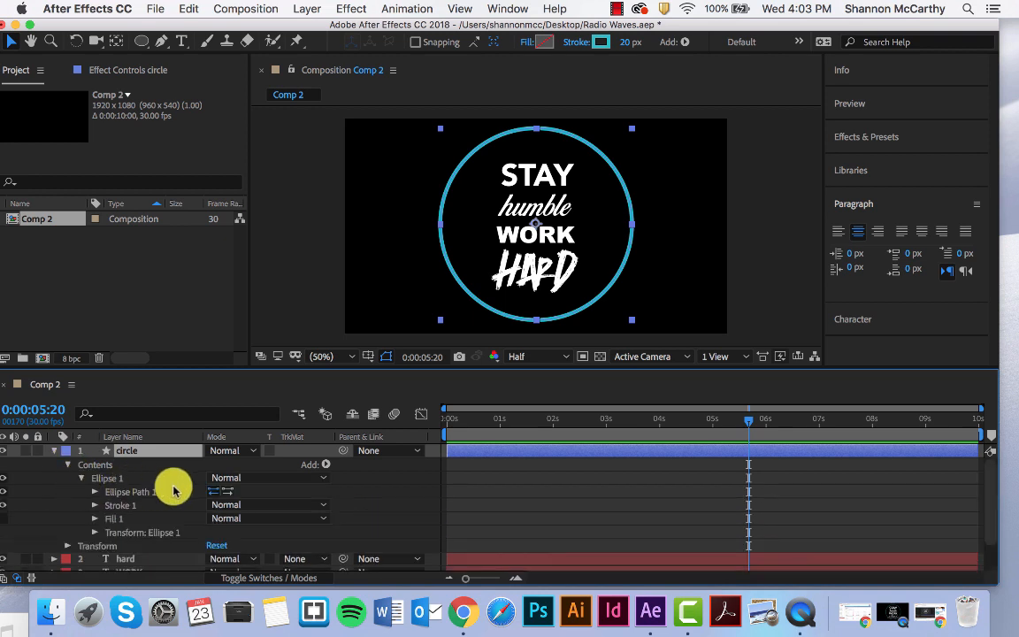
left_click(326, 466)
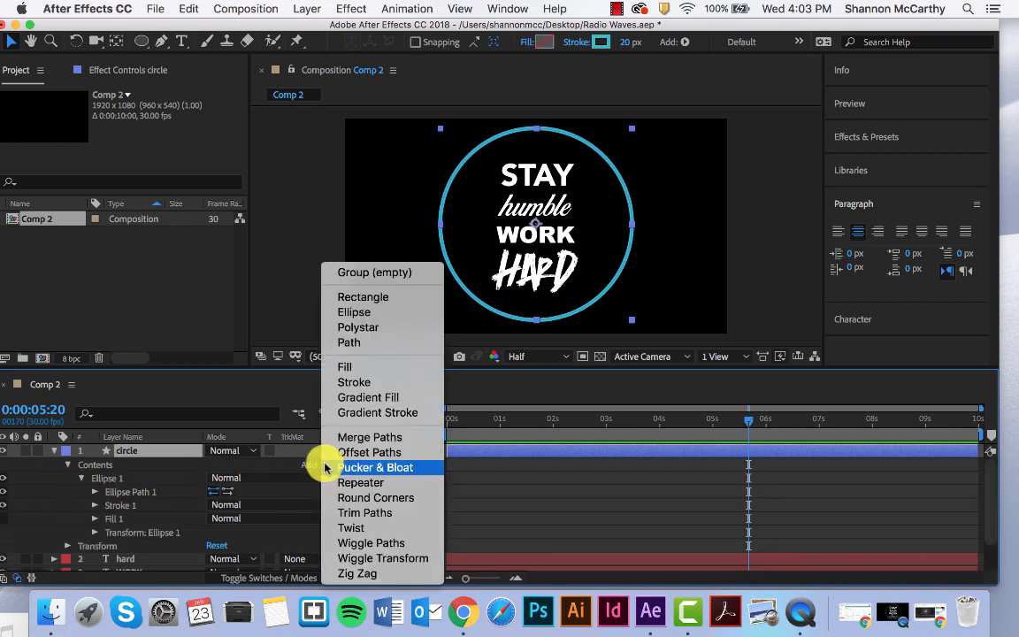
left_click(366, 512)
scroll(89, 538, "down", 1)
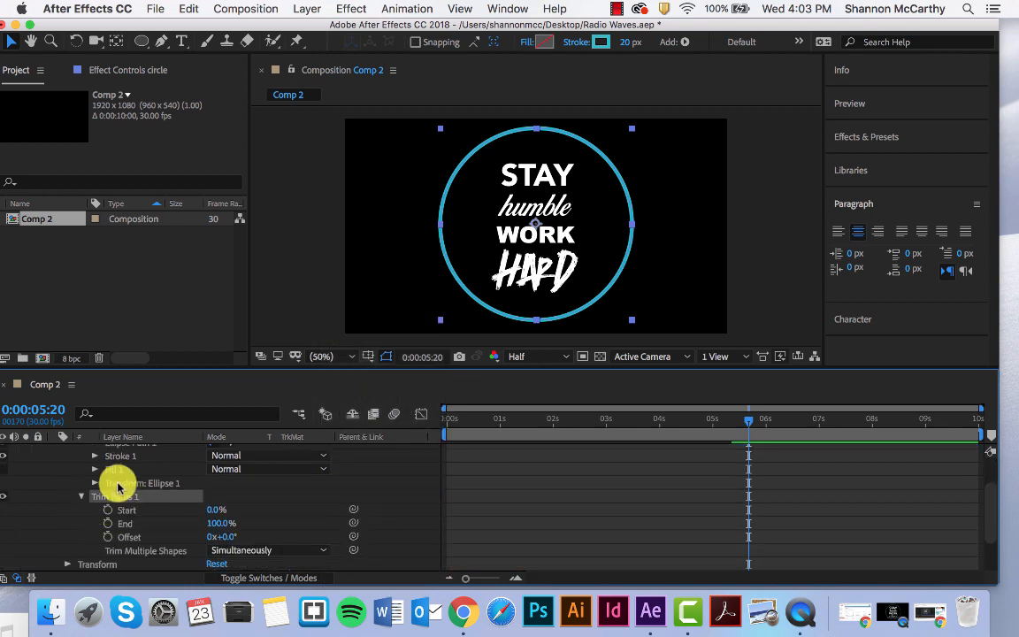
Keyframe the circle's Trim Paths End from 0% at 0:00:05:12 to 100% at 0:00:07:15 and check the drawing-on.
left_click_drag(659, 417, 732, 414)
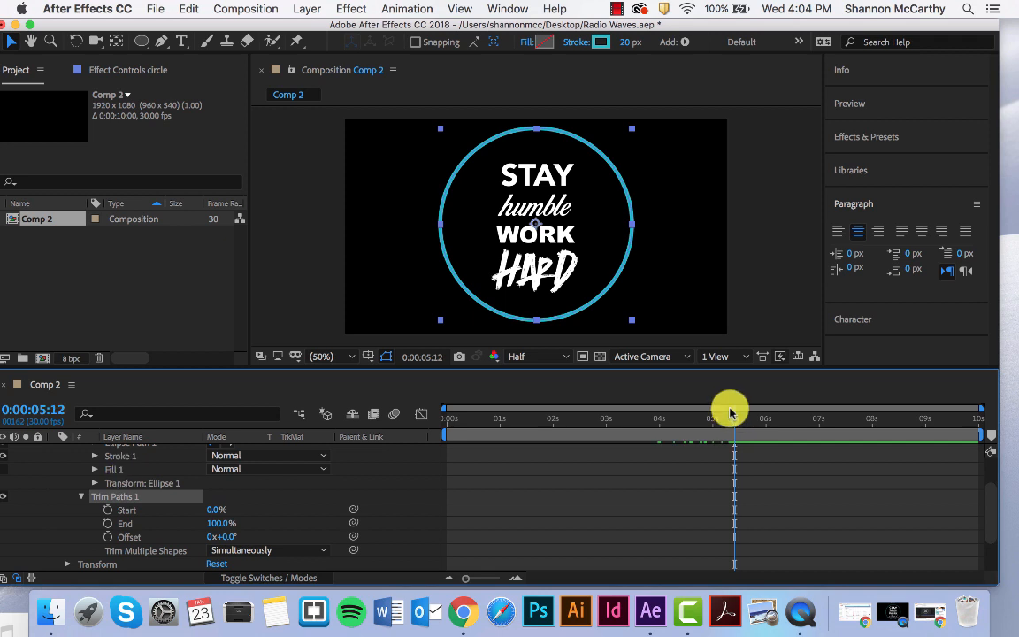
left_click(107, 524)
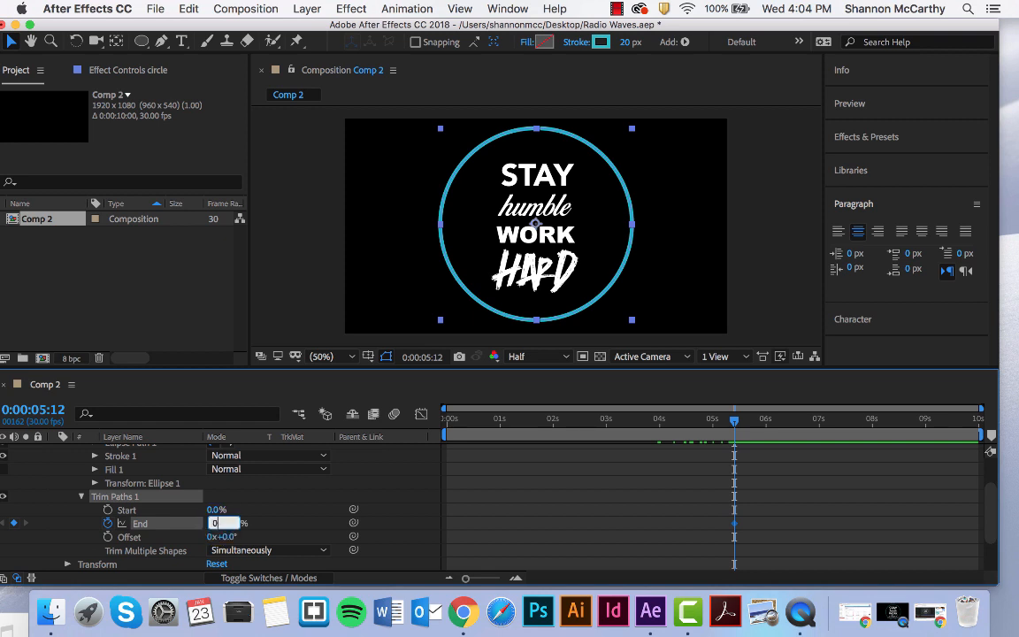
left_click_drag(734, 417, 846, 433)
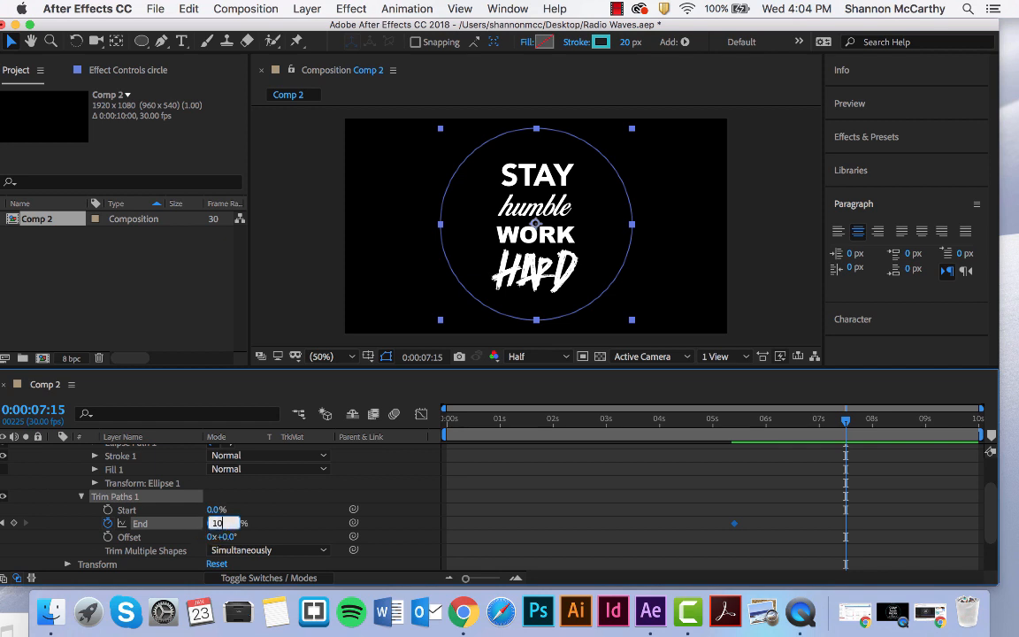
type("0")
key("Return")
left_click_drag(682, 414, 757, 416)
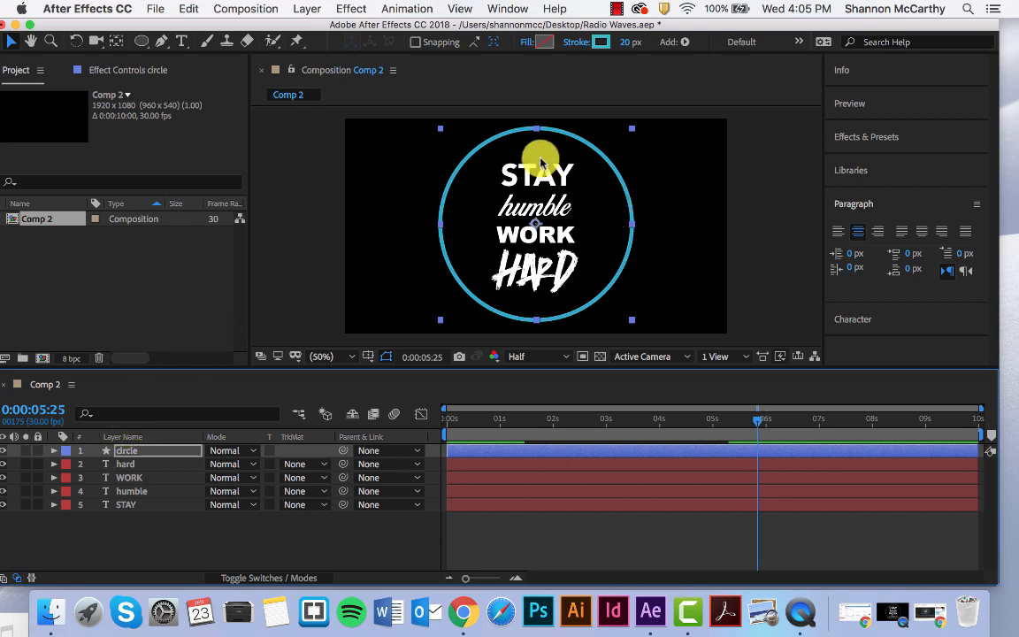
left_click(581, 103)
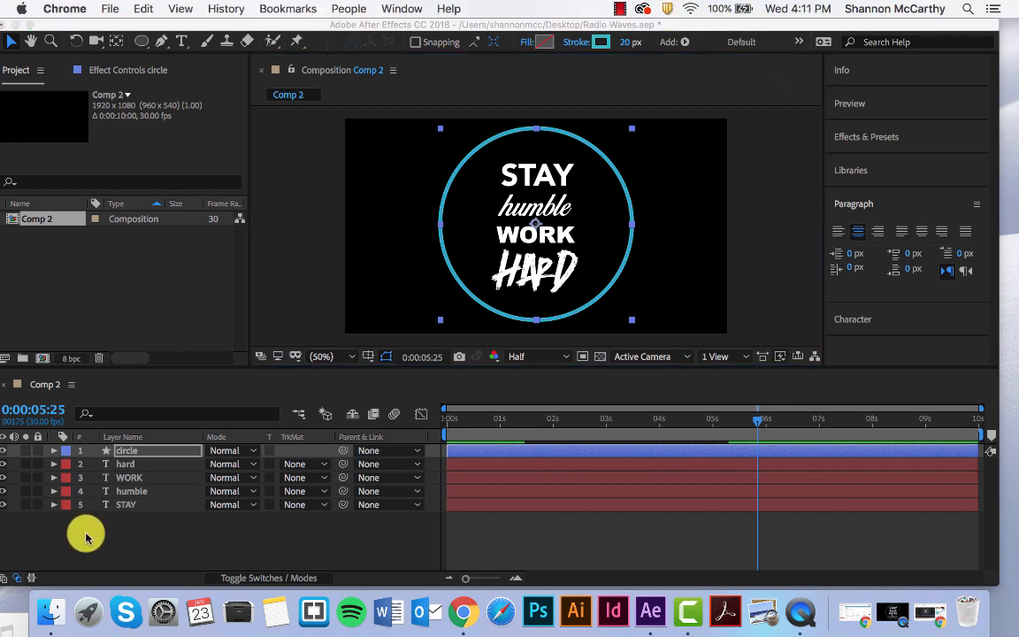
Create a cyan 1920 x 1080 px solid layer named waves.
right_click(87, 536)
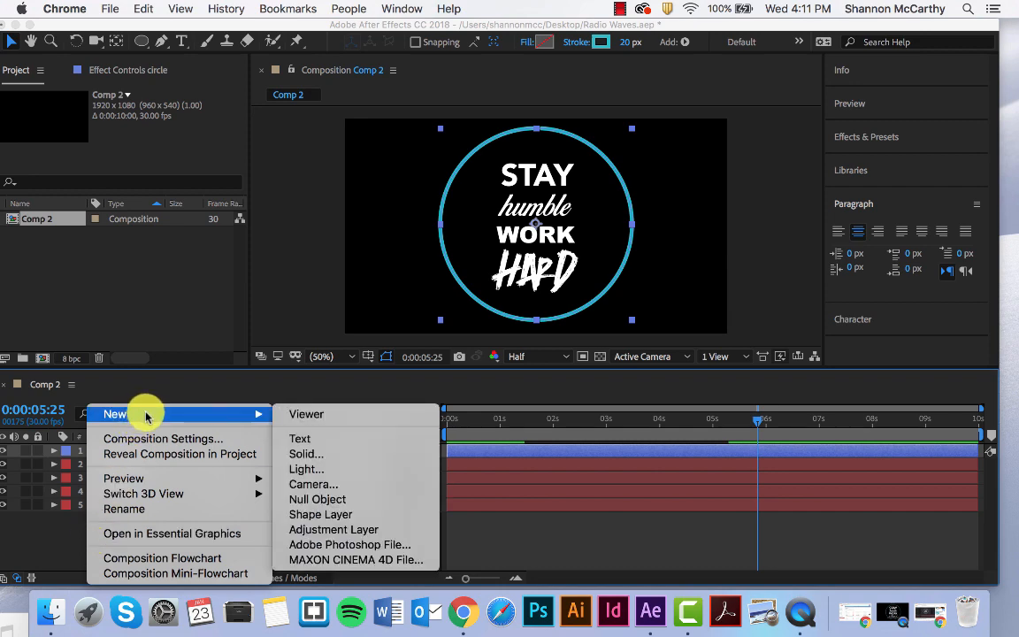
mouse_move(257, 425)
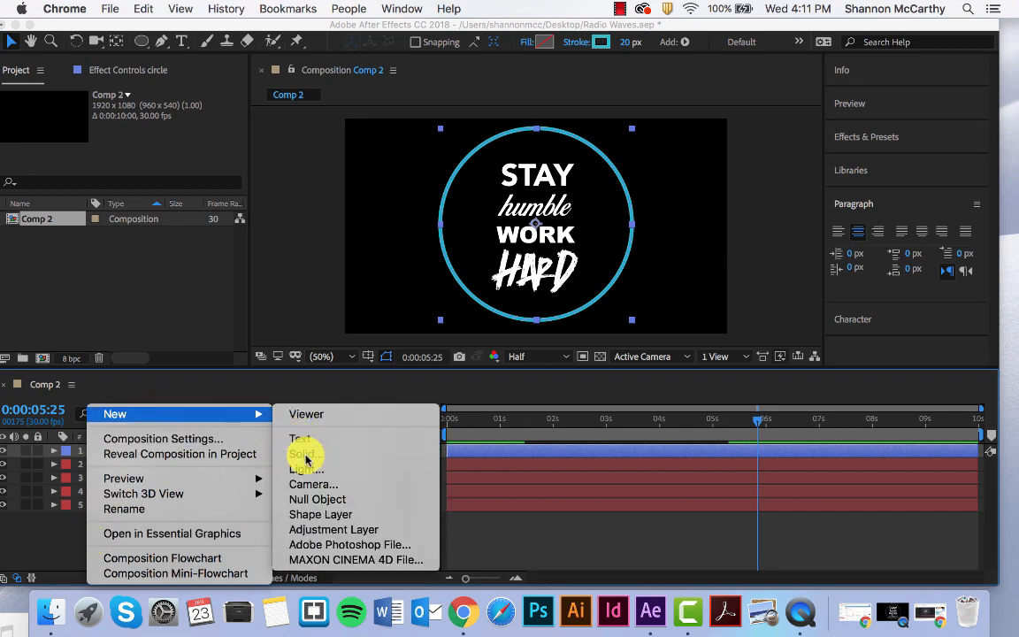
left_click(292, 442)
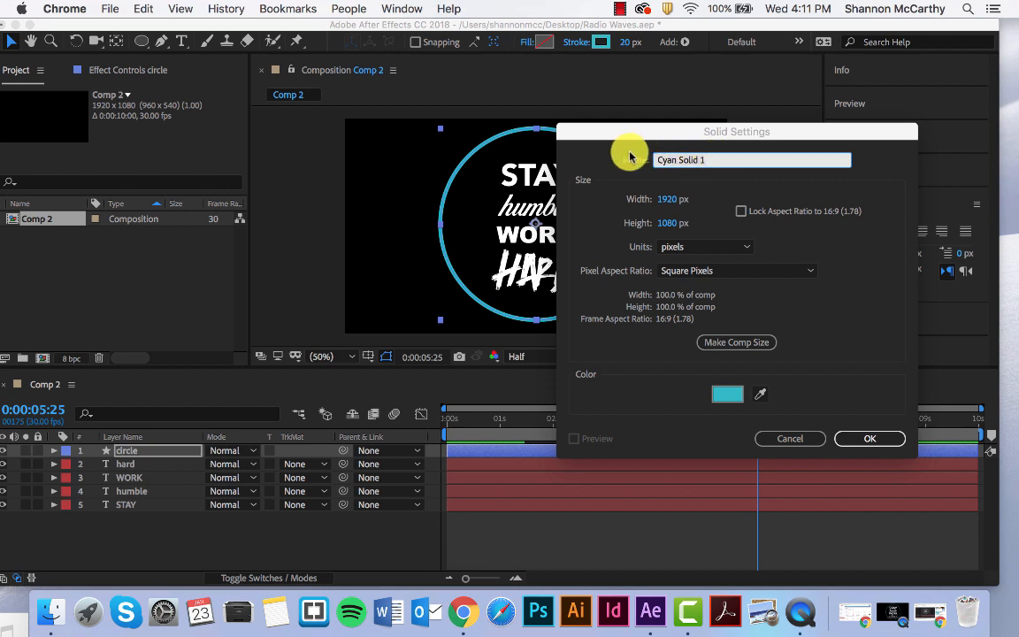
type("waves")
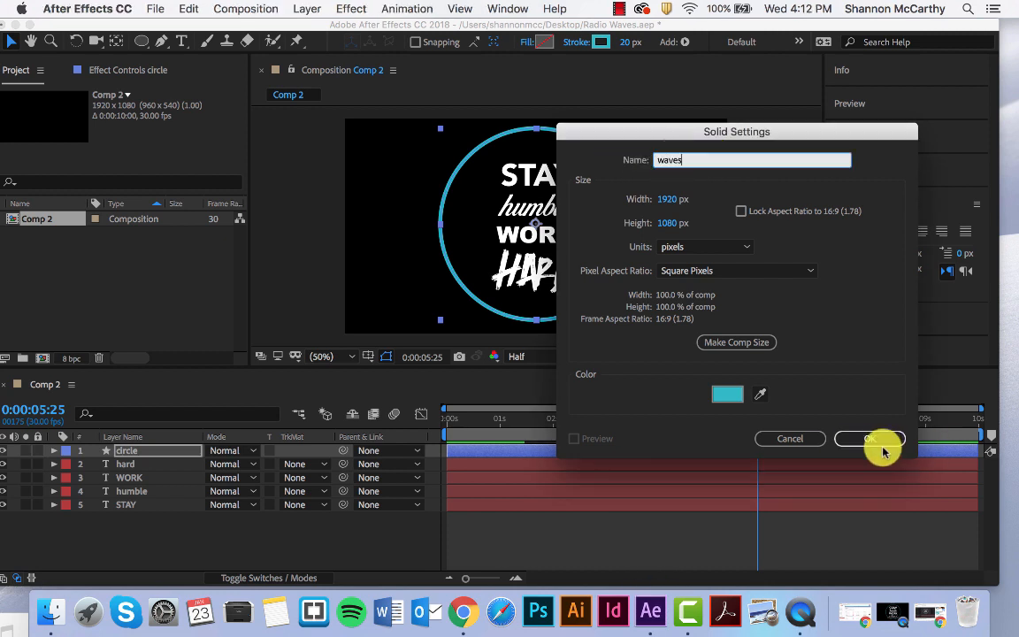
left_click(870, 438)
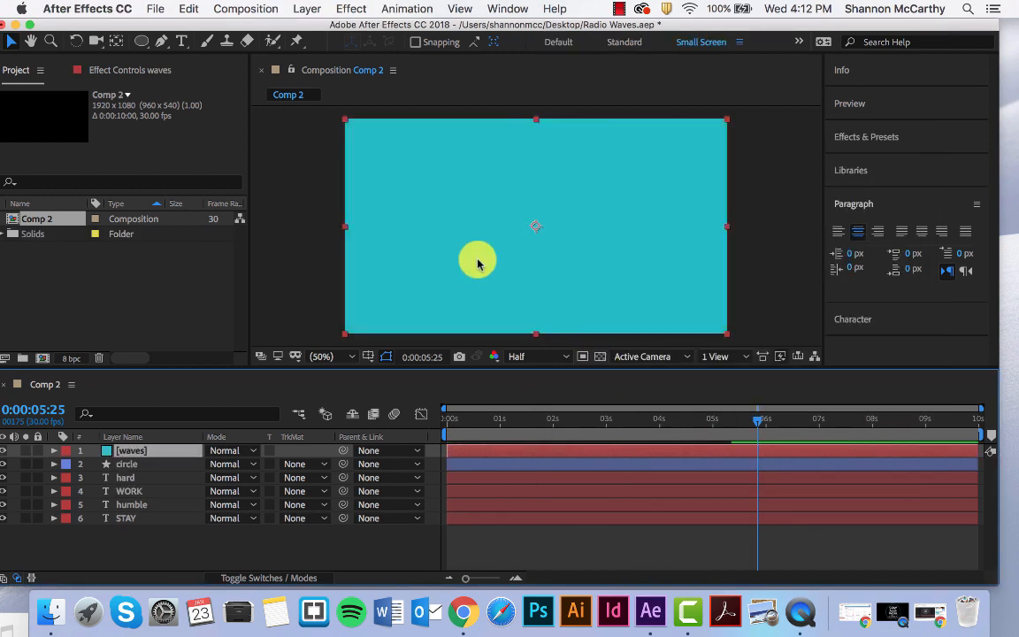
Find the Radio Waves effect and apply it to the waves solid.
left_click(500, 6)
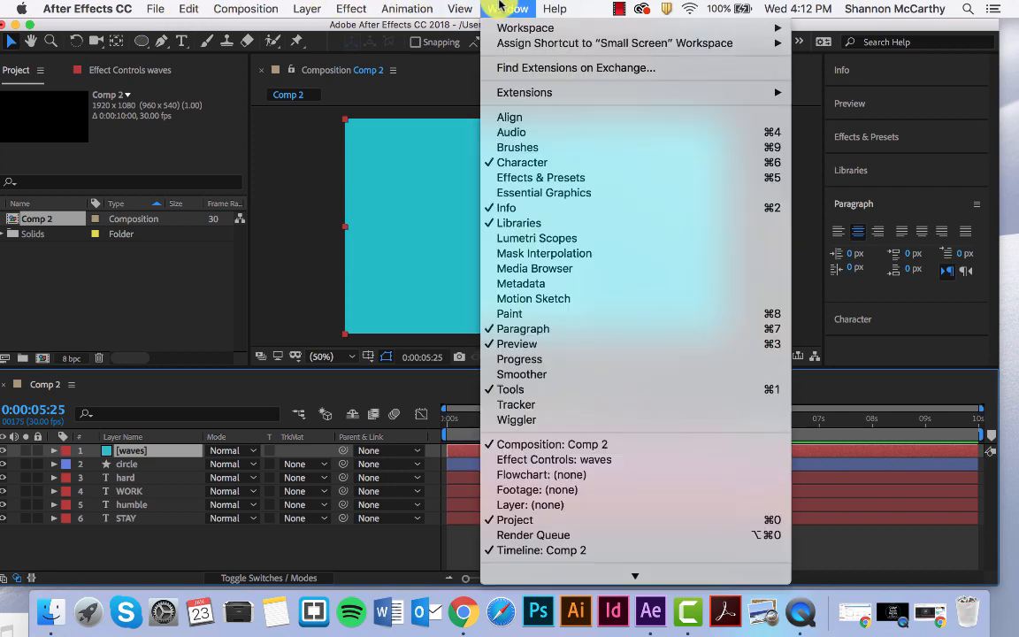
left_click(526, 180)
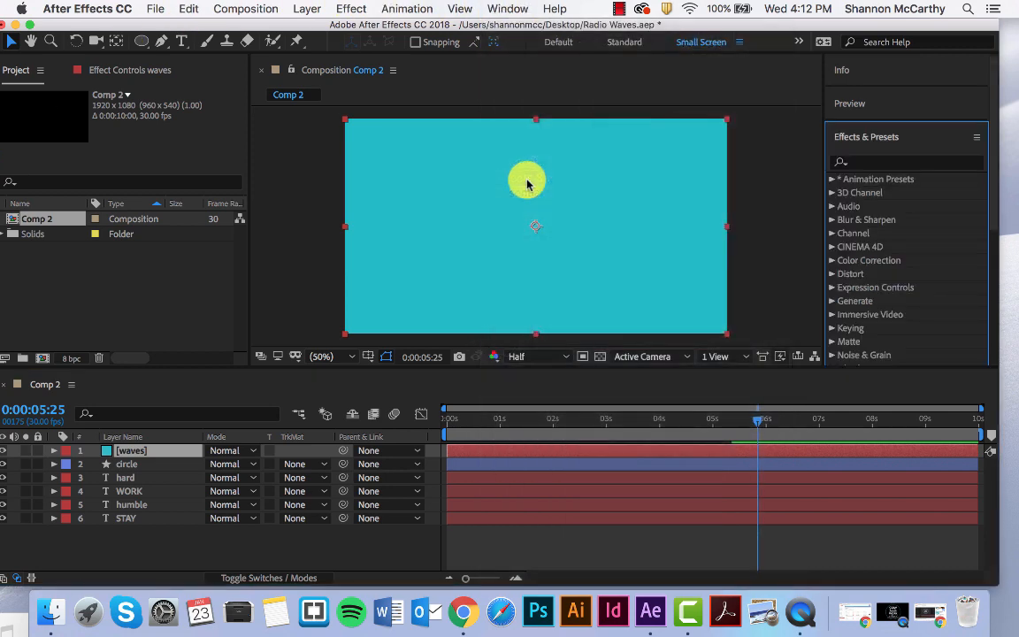
left_click(896, 161)
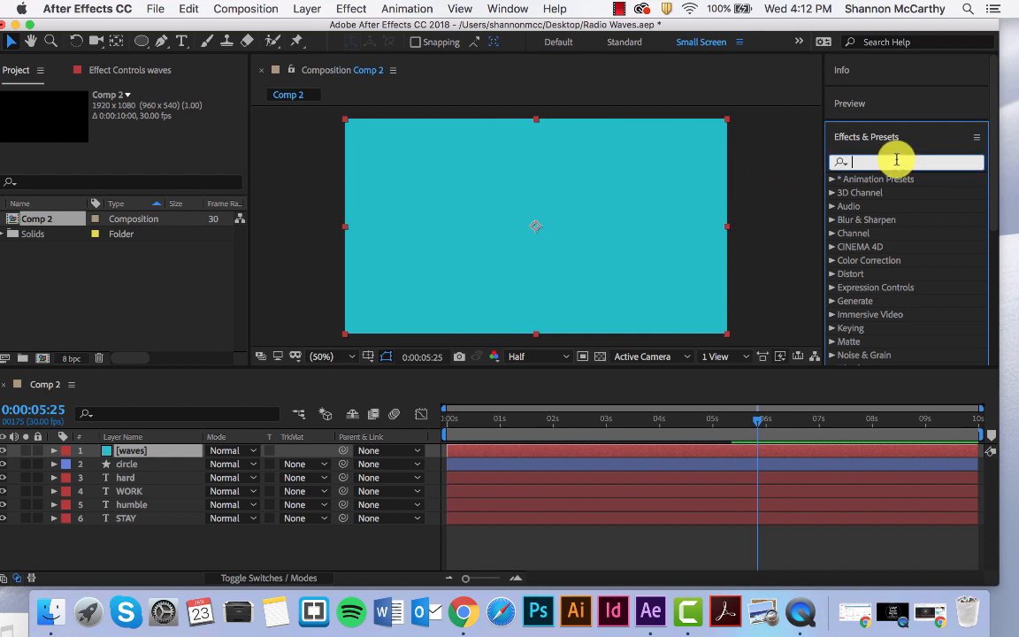
type("radio")
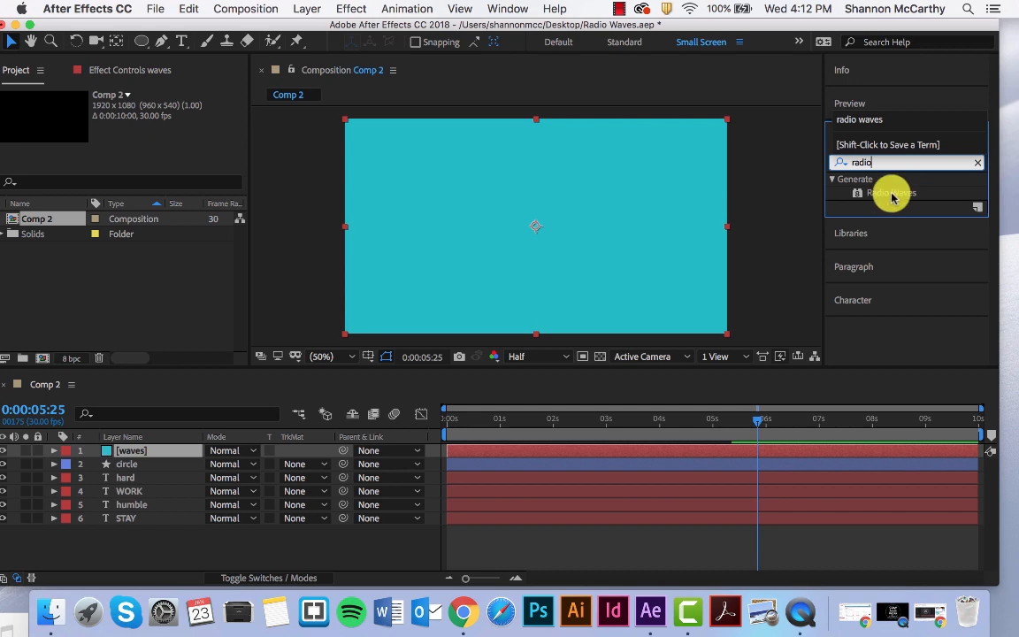
left_click(892, 193)
left_click_drag(892, 196, 536, 228)
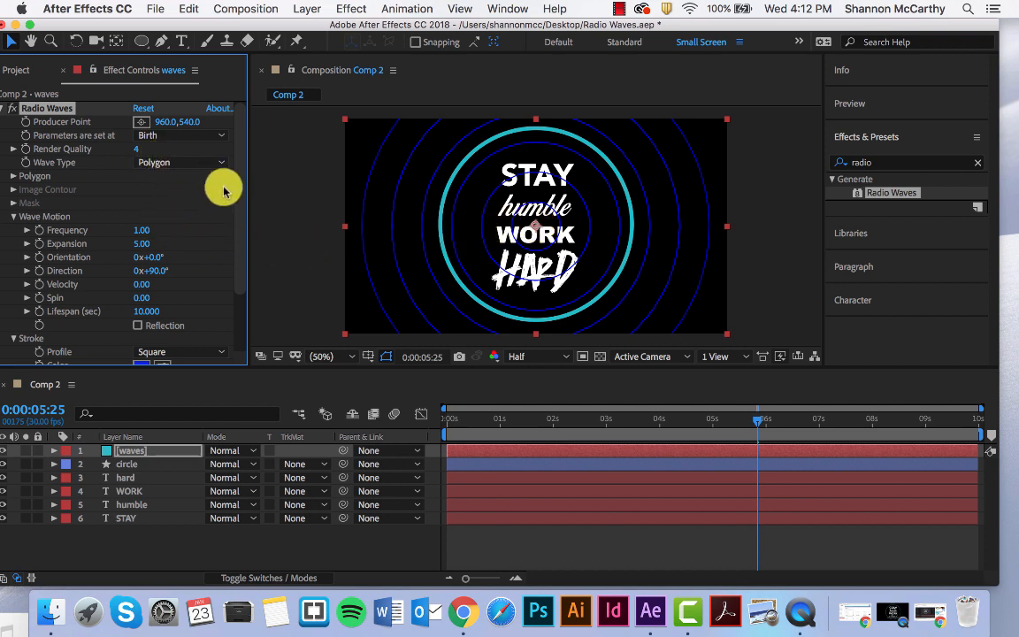
Set the Radio Waves Wave Motion to Frequency 4, Expansion 25 and Lifespan 1.2 seconds.
mouse_move(239, 201)
left_mouse_down()
mouse_move(247, 283)
mouse_move(227, 216)
mouse_move(232, 171)
mouse_move(246, 289)
left_mouse_up()
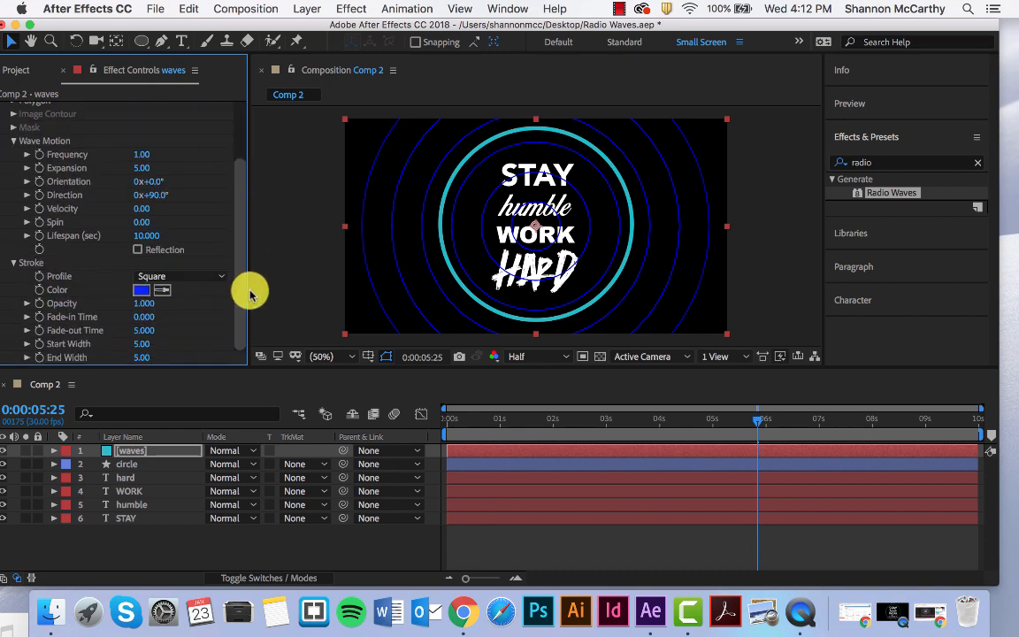
left_click_drag(239, 237, 236, 216)
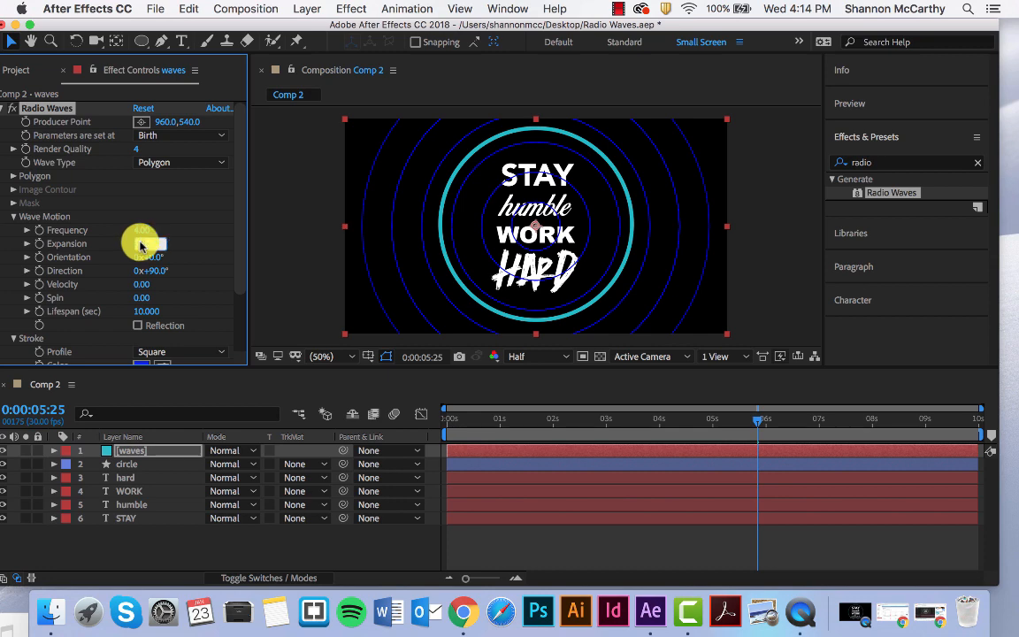
key("Return")
scroll(146, 255, "down", 1)
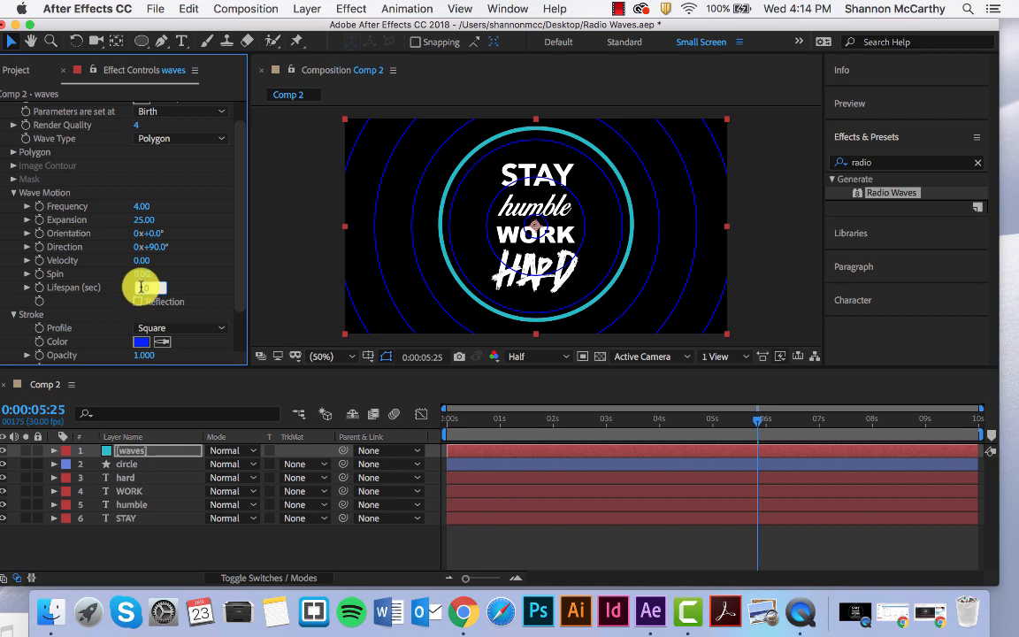
key("Return")
Set the Radio Waves stroke to Opacity 0.25, Start Width 20 and End Width 1.
scroll(150, 283, "down", 3)
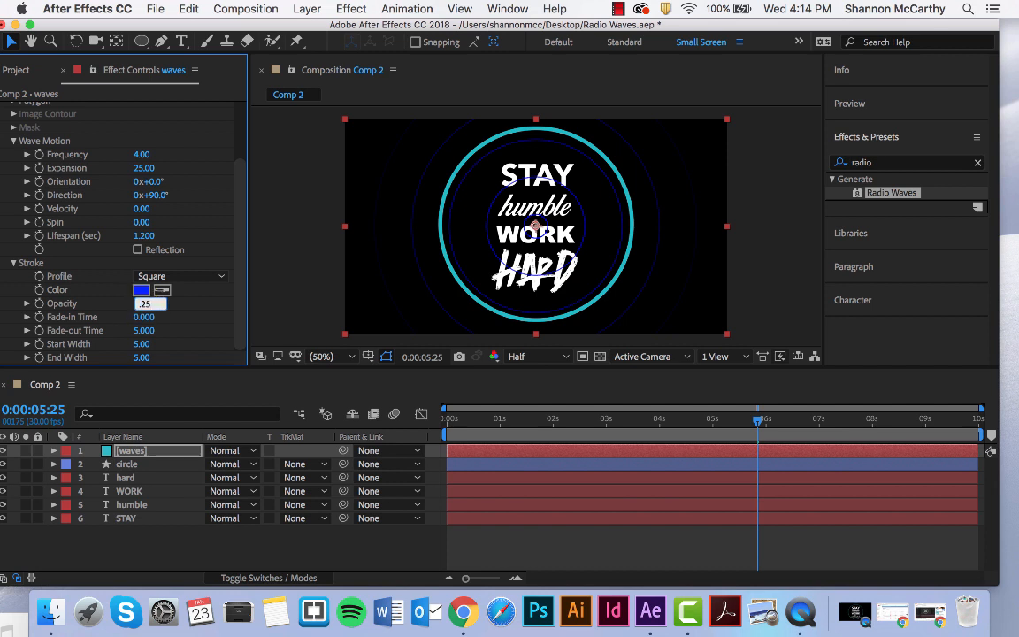
type(".25")
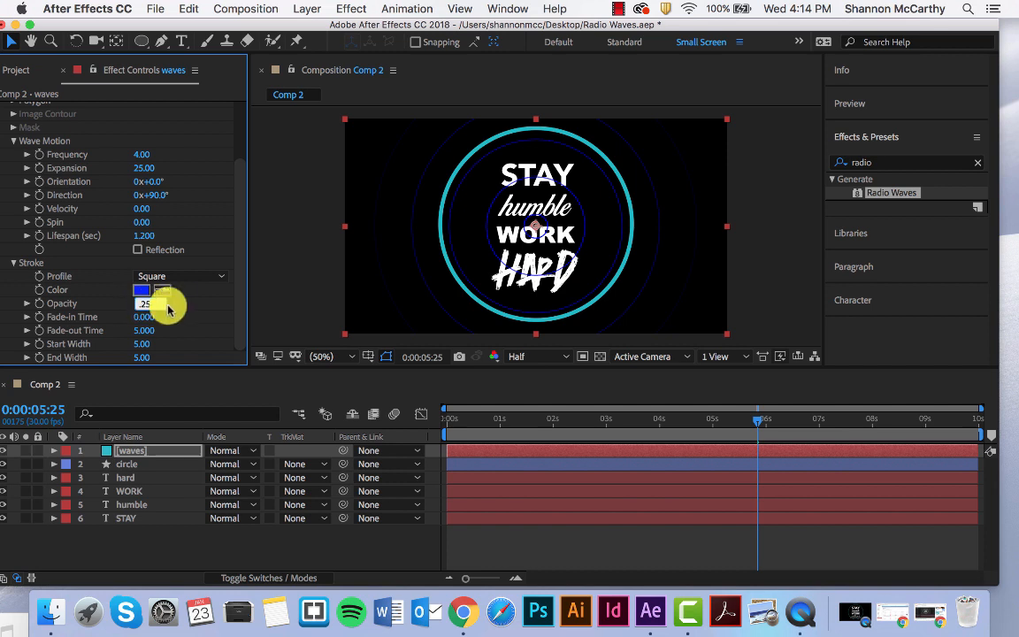
key("Return")
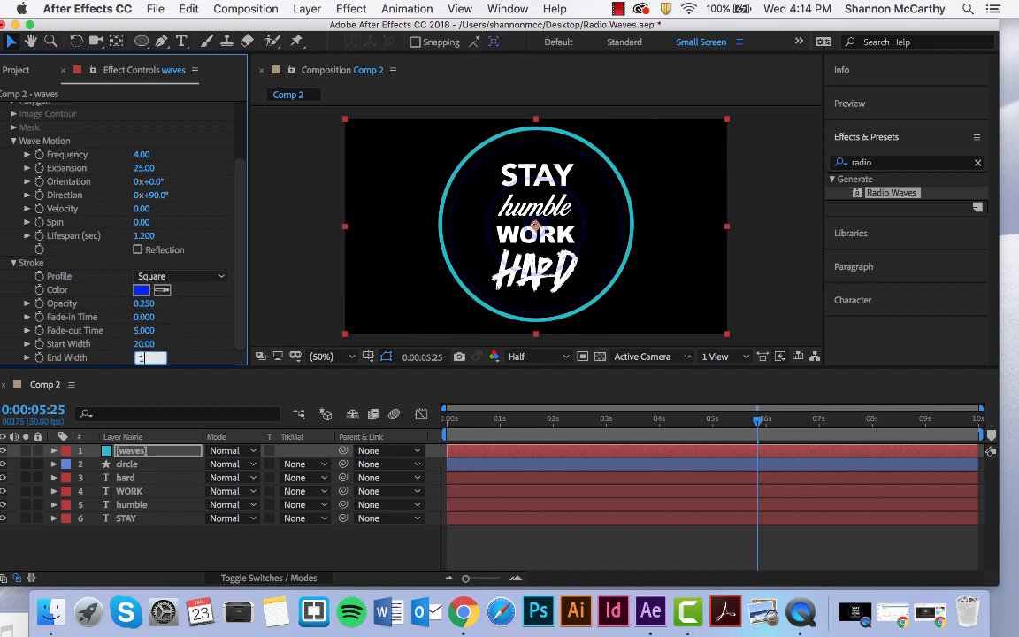
Change the Radio Waves stroke color to the circle's cyan, 25BBC7, by sampling it.
left_click(144, 290)
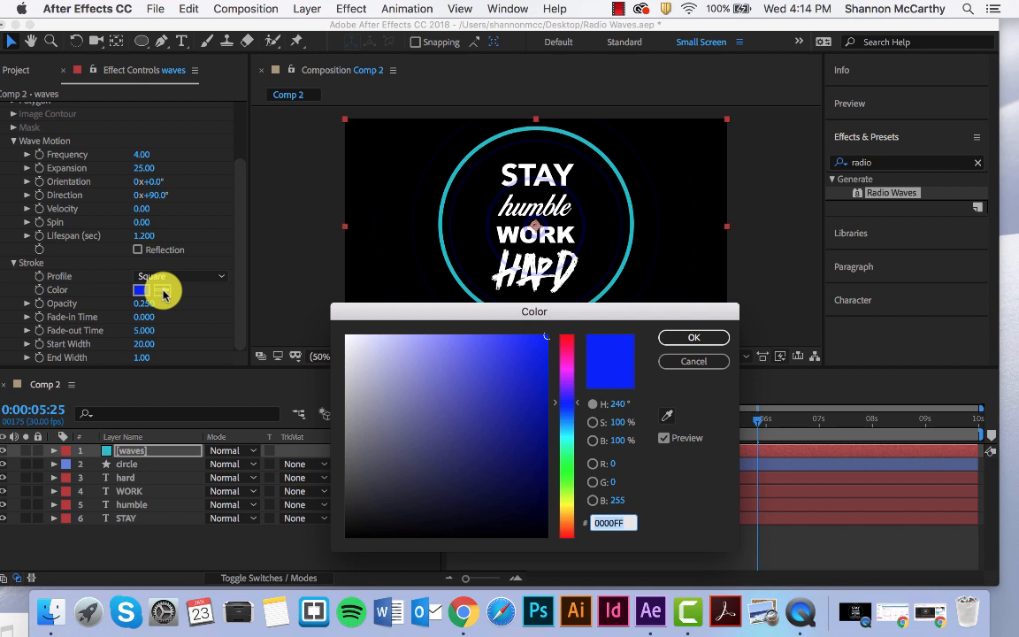
left_click(667, 414)
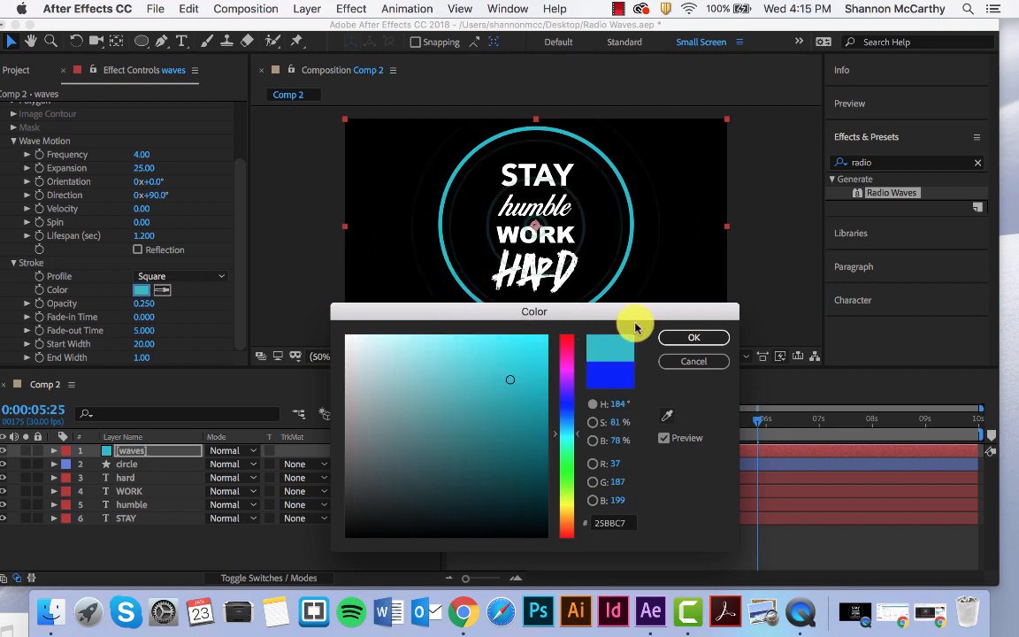
left_click(688, 337)
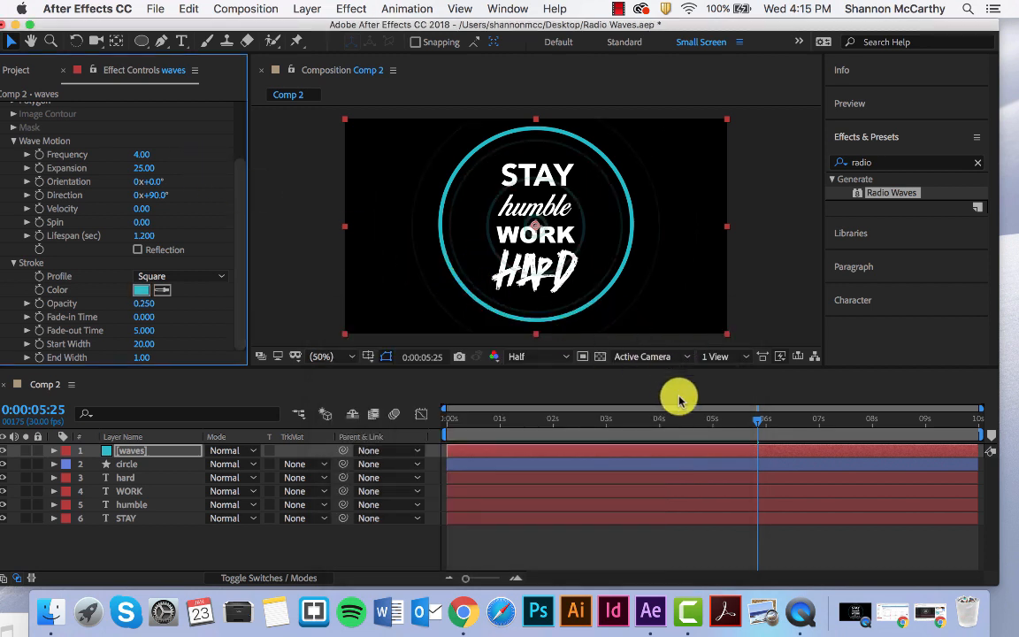
Shift the waves layer to start at about 0:00:05:20, preview the composition and return the current time to the beginning.
key("space")
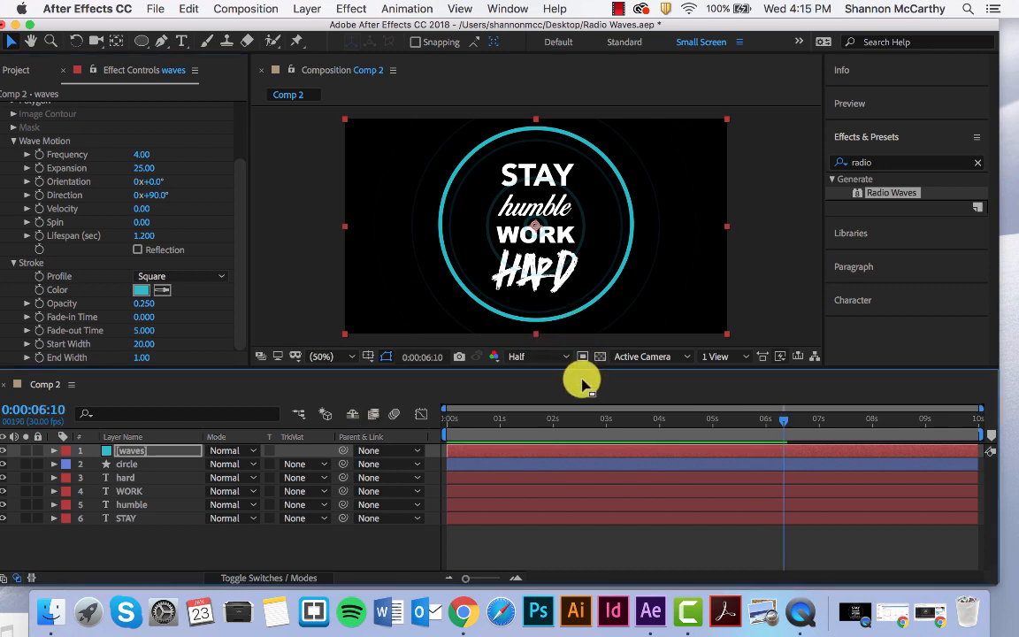
left_click_drag(458, 454, 748, 422)
key("Home")
key("space")
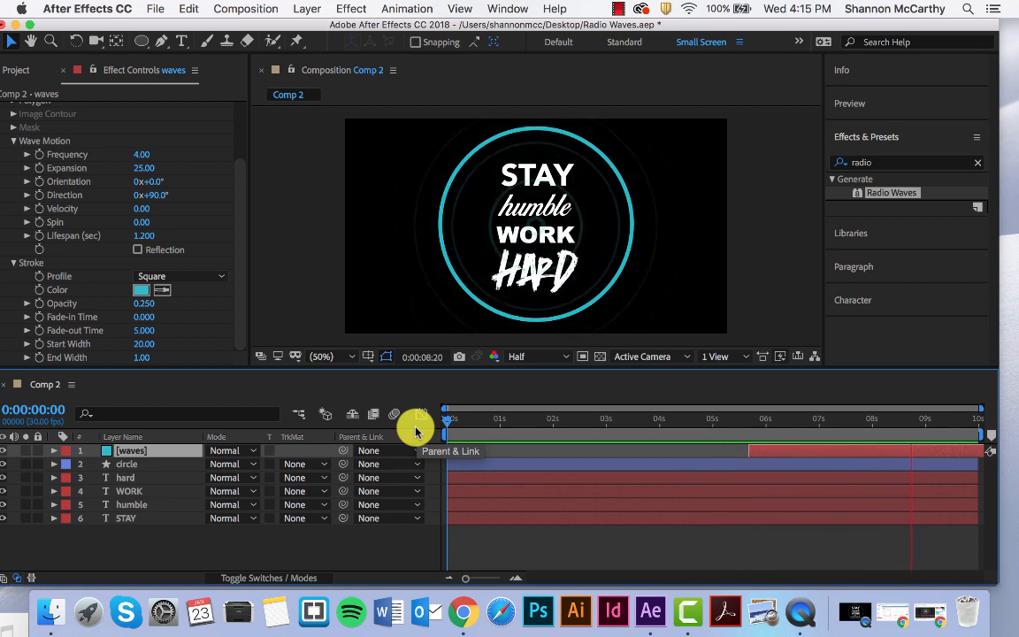
key("space")
left_click_drag(927, 420, 446, 471)
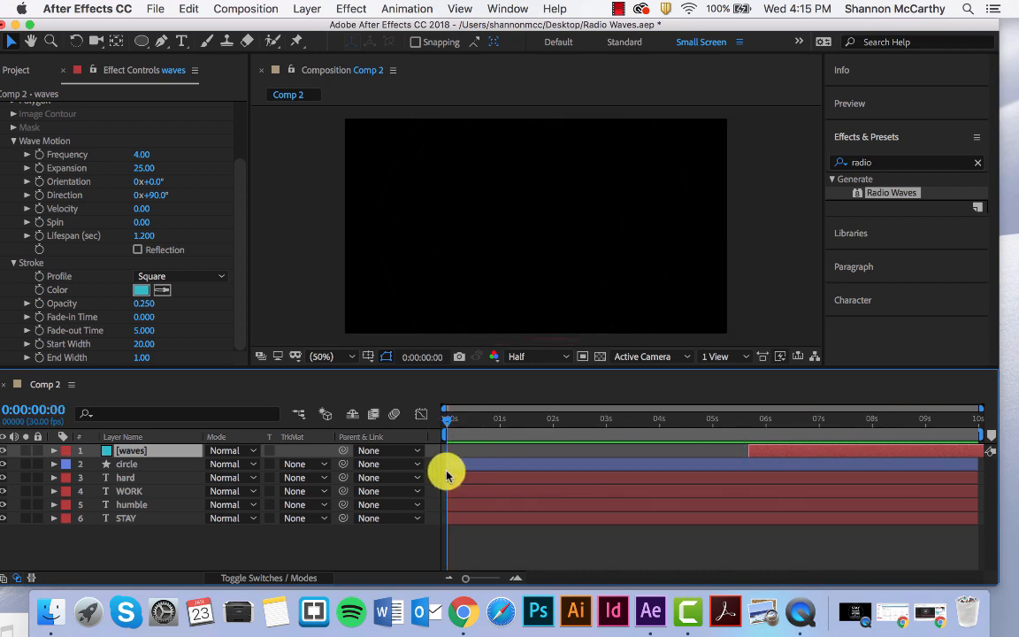
Switch to the YouTube Audio Library in Chrome, listen to the track Honey and browse the free music list.
left_click(891, 617)
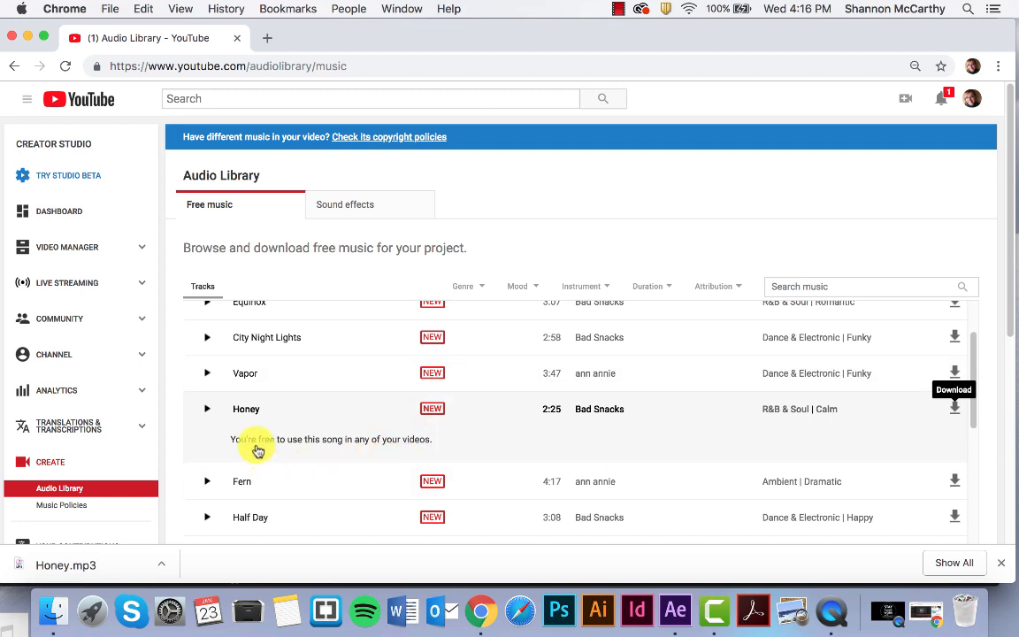
left_click(205, 413)
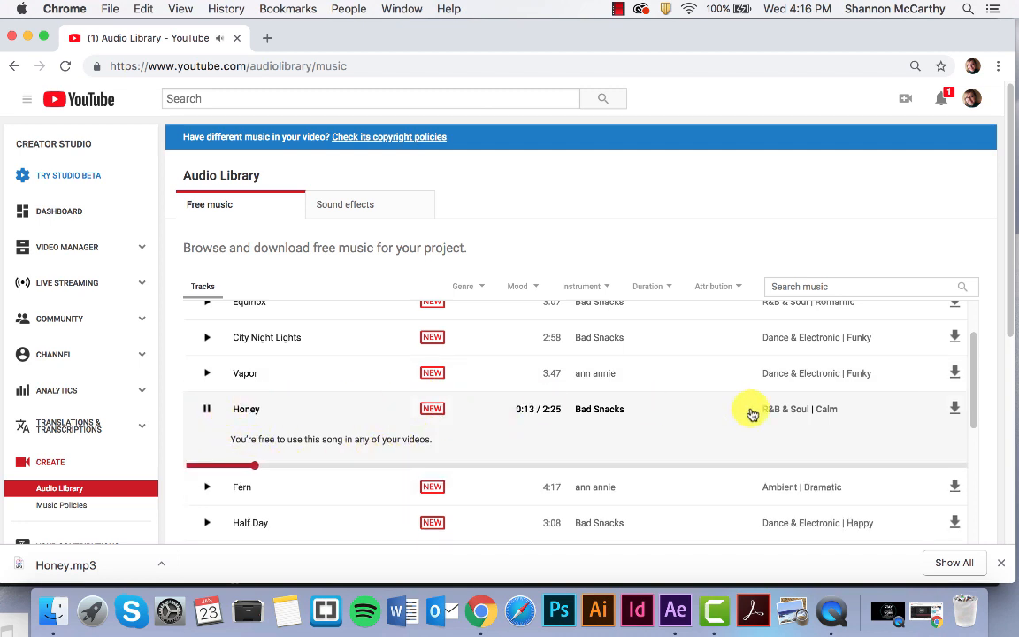
left_click(205, 409)
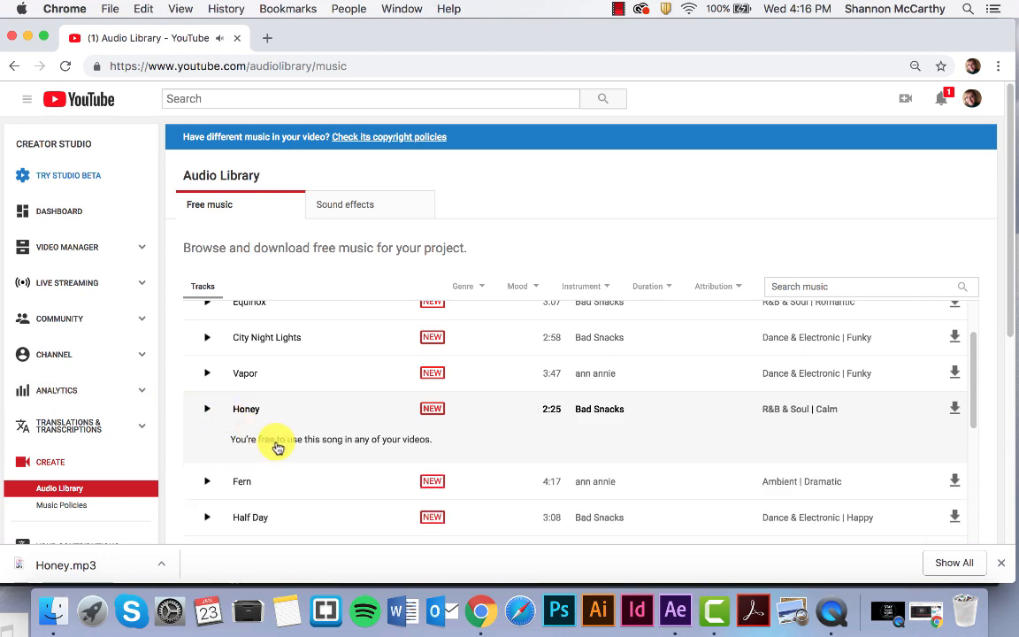
scroll(278, 447, "down", 2)
scroll(278, 447, "down", 15)
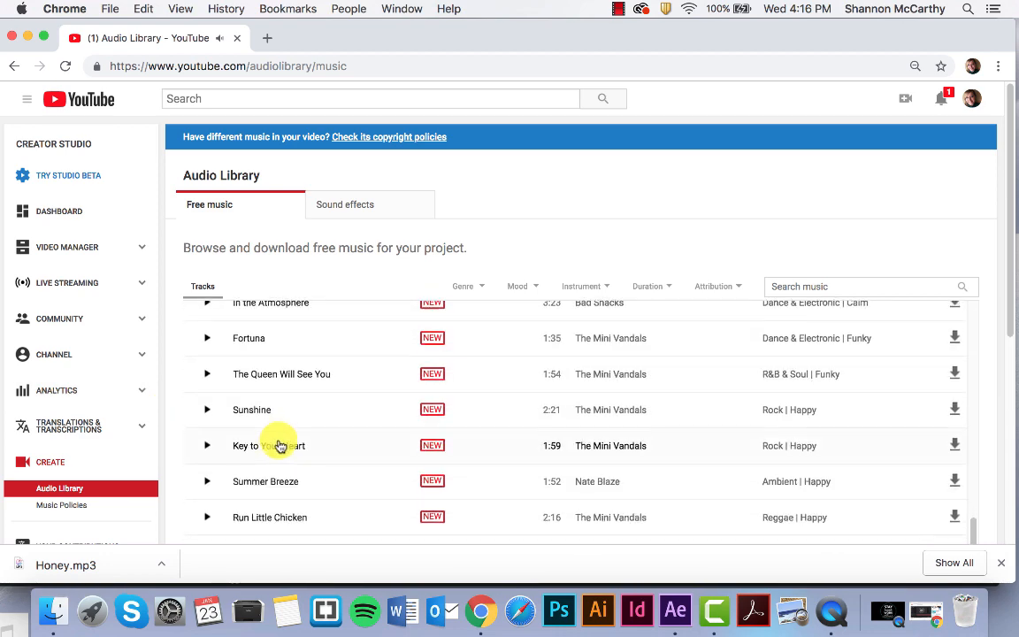
scroll(280, 447, "down", 3)
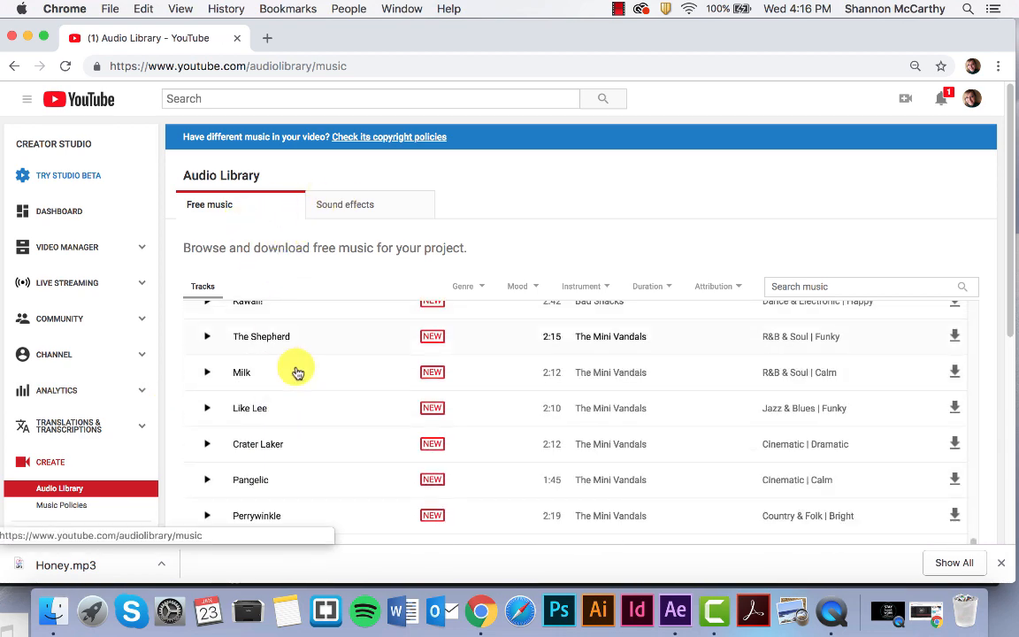
scroll(370, 429, "down", 5)
scroll(370, 429, "down", 6)
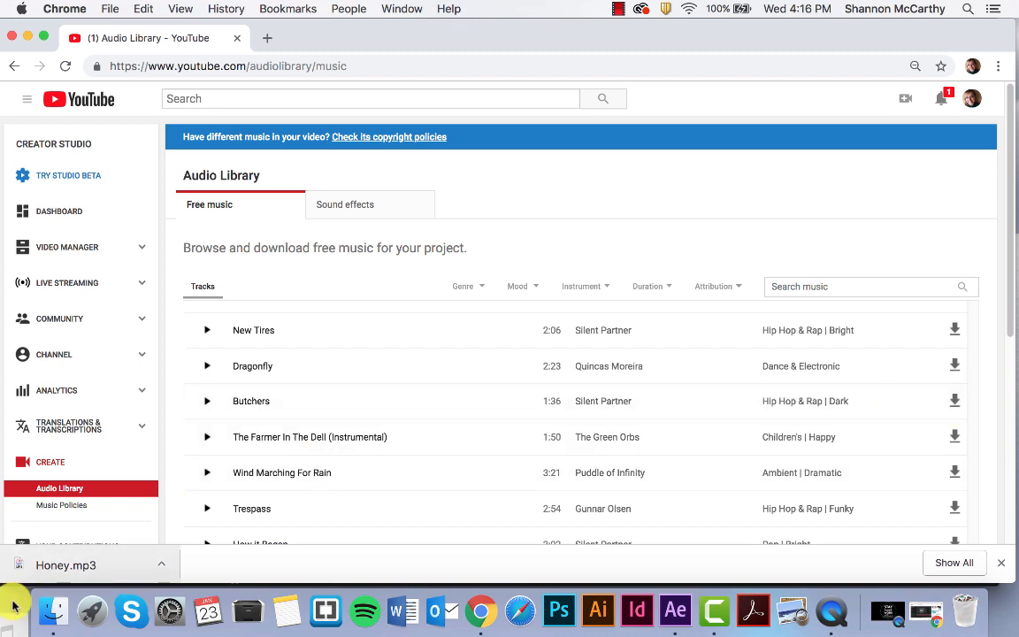
Switch back to After Effects, import Honey.mp3 from the Desktop and add it to Comp 2 beneath the STAY layer.
left_click(668, 610)
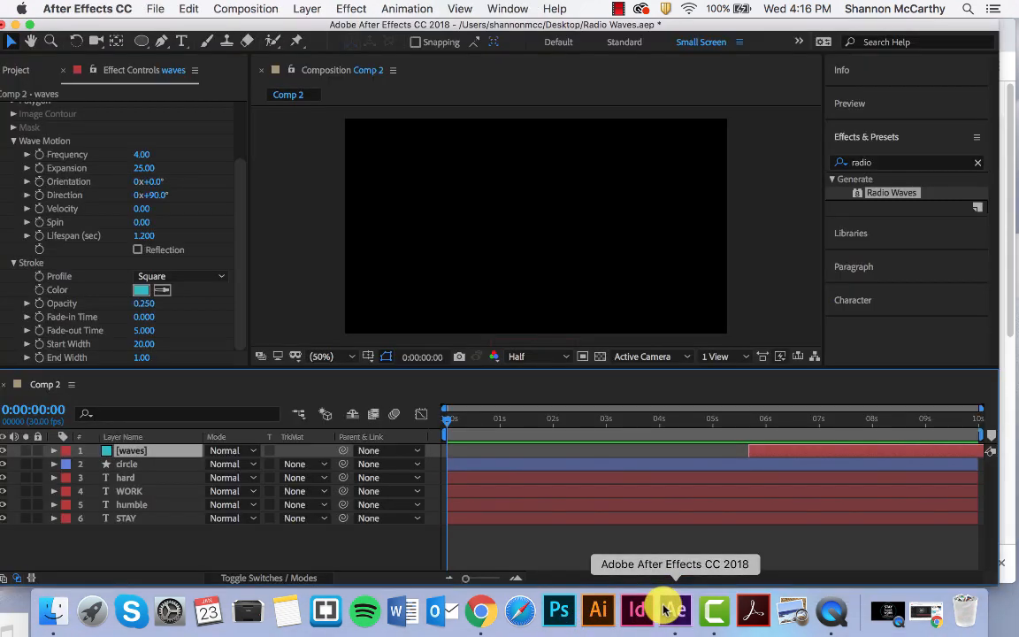
left_click(156, 8)
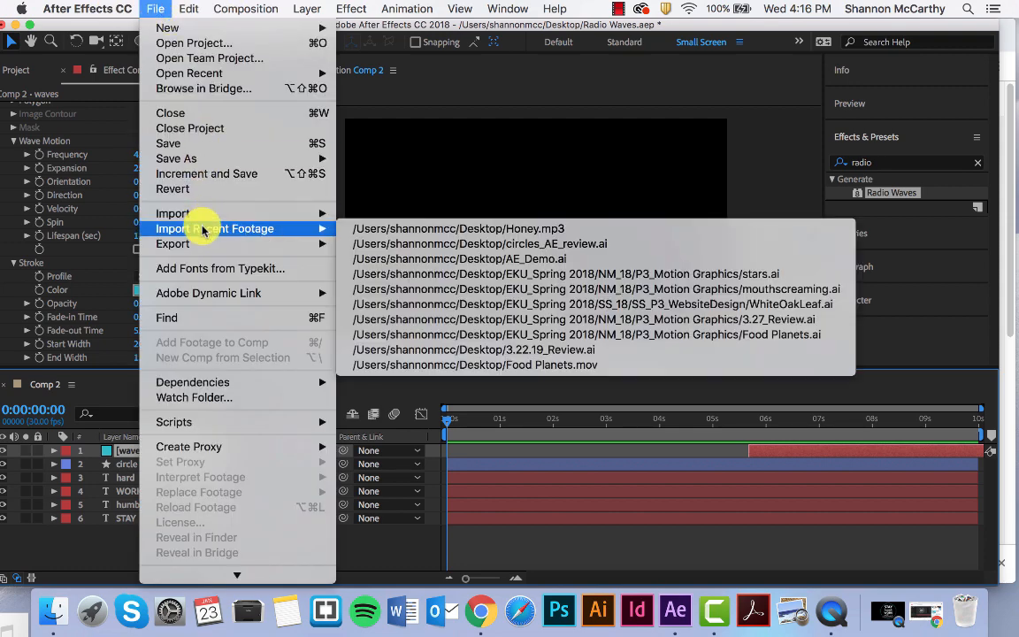
mouse_move(200, 215)
left_click(360, 215)
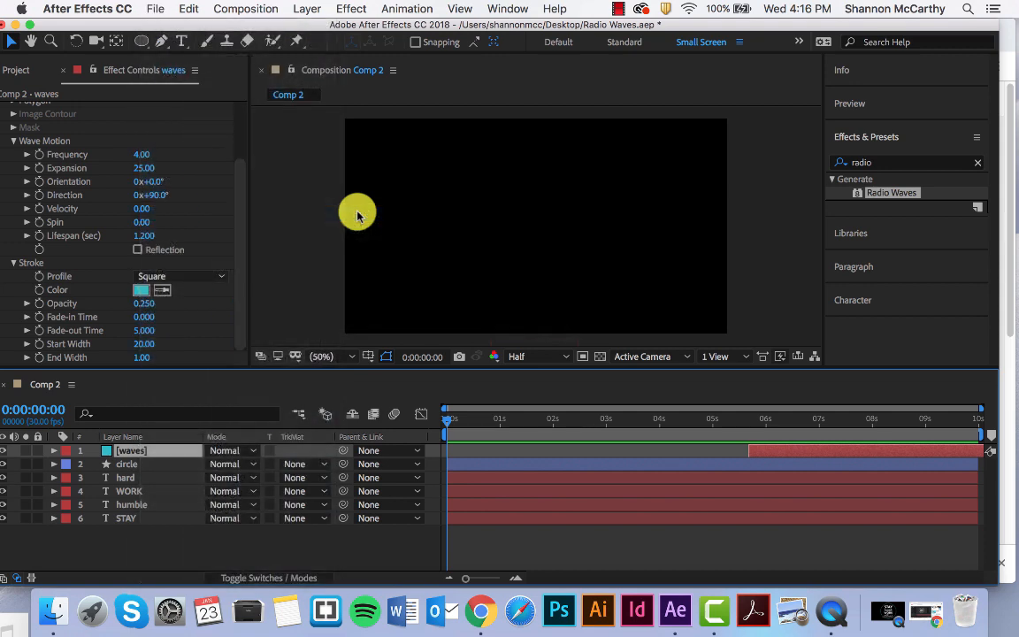
left_click(834, 203)
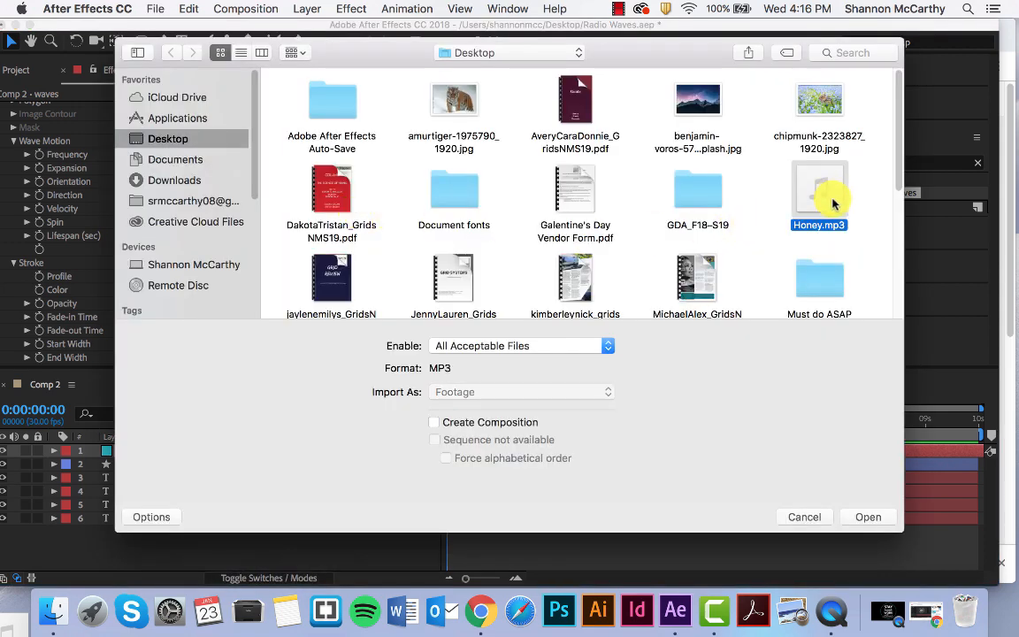
left_click(865, 517)
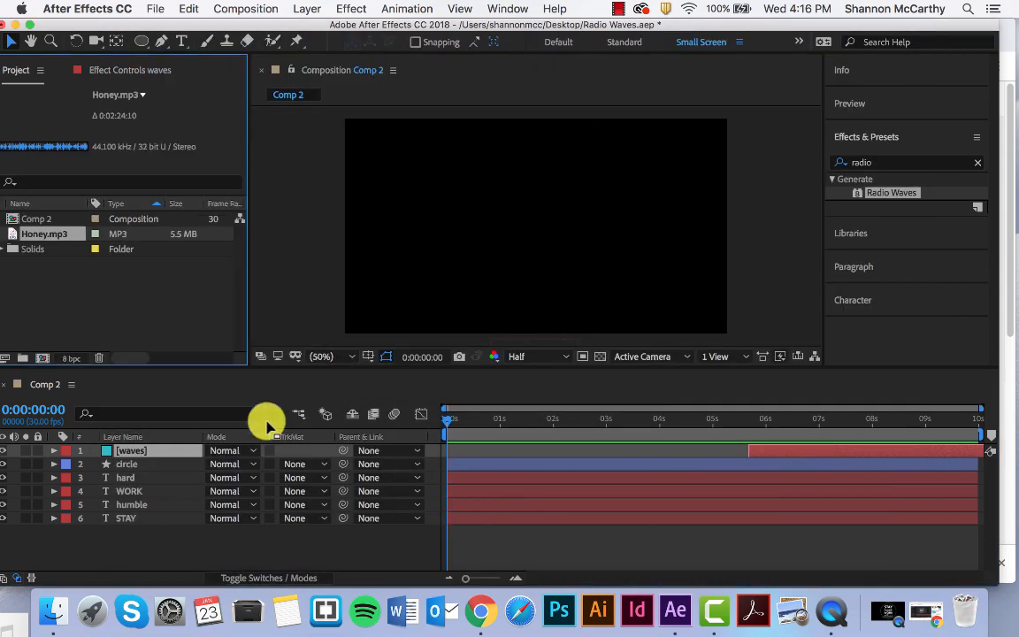
left_click_drag(48, 234, 104, 539)
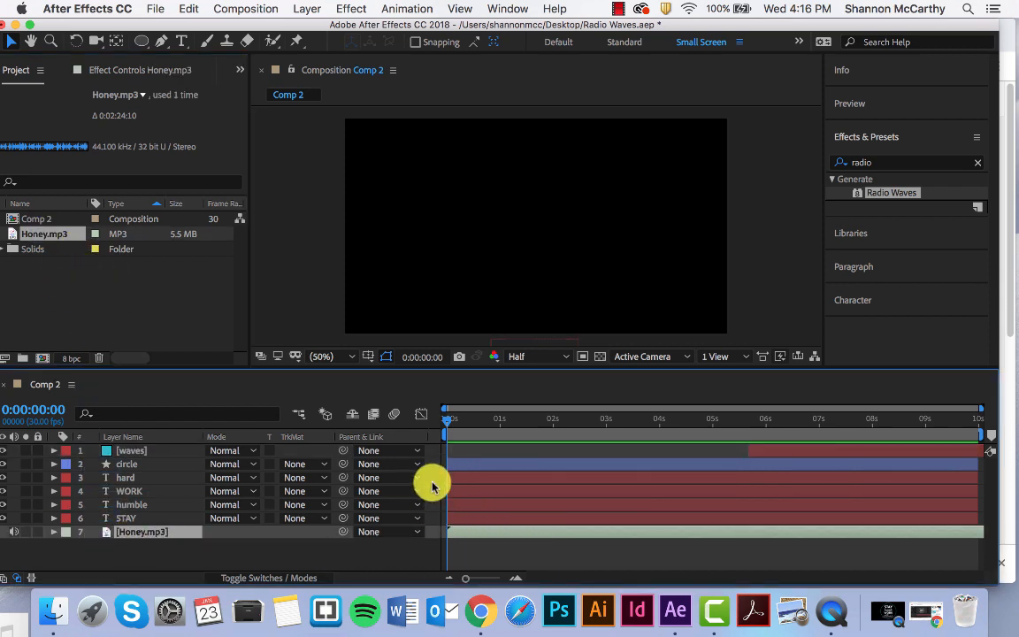
Preview the composition with its music and return the current time to the beginning.
key("space")
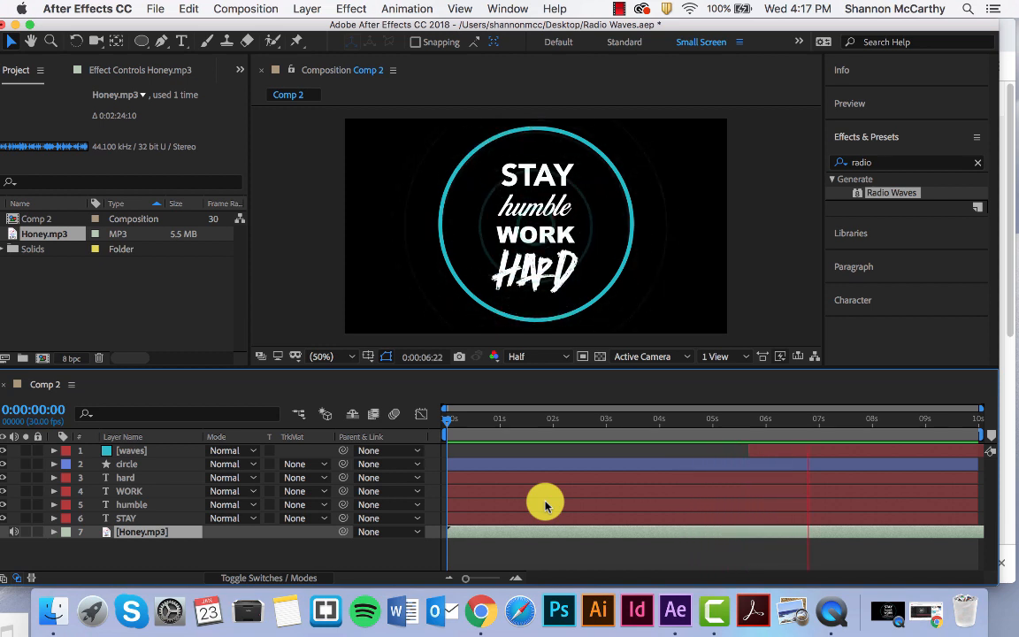
key("space")
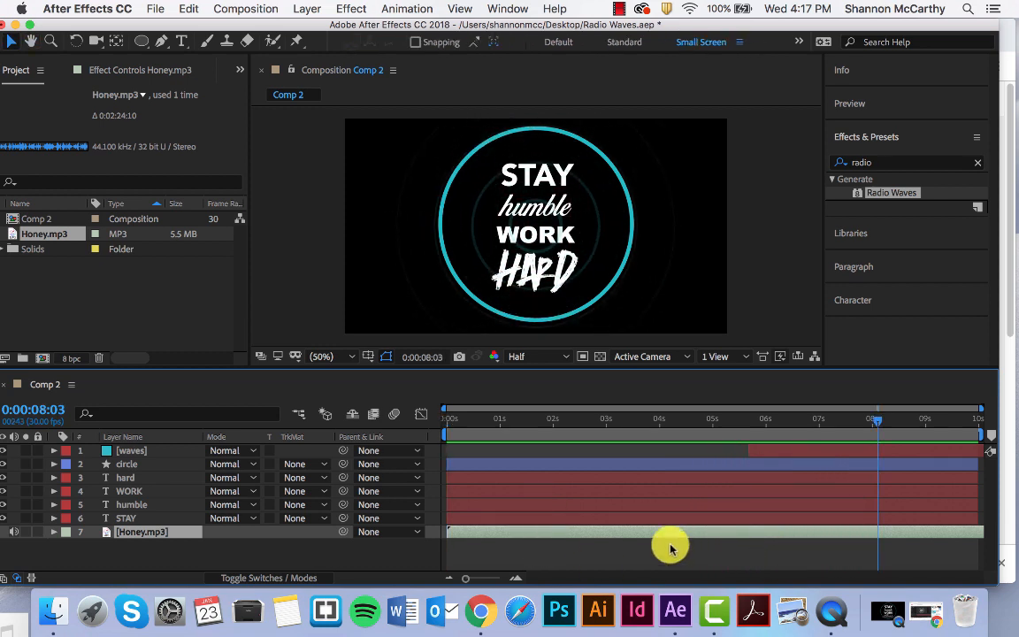
left_click_drag(446, 532, 458, 509)
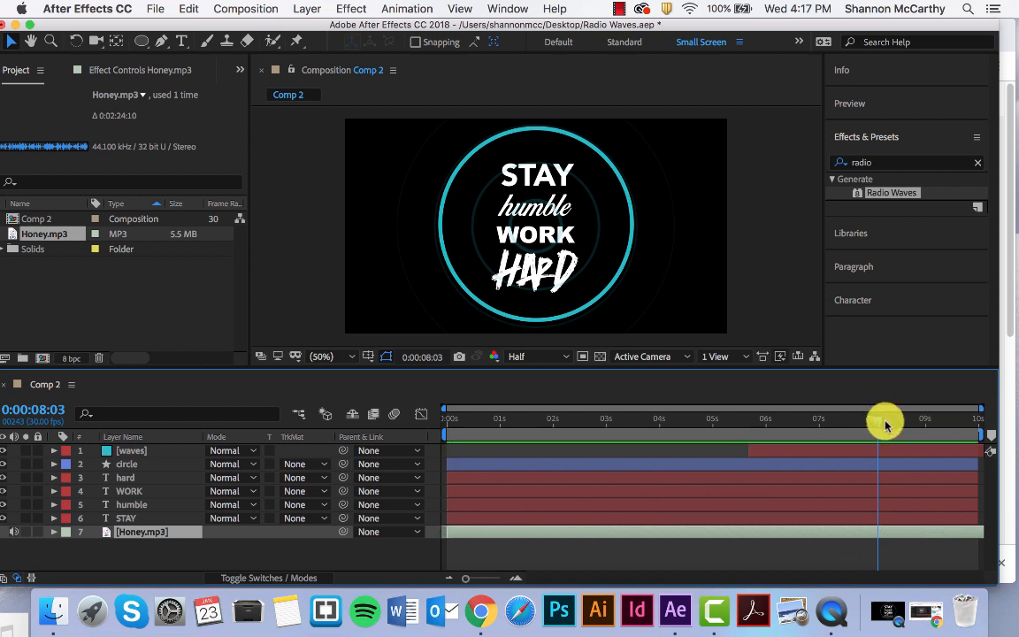
left_click_drag(878, 423, 421, 413)
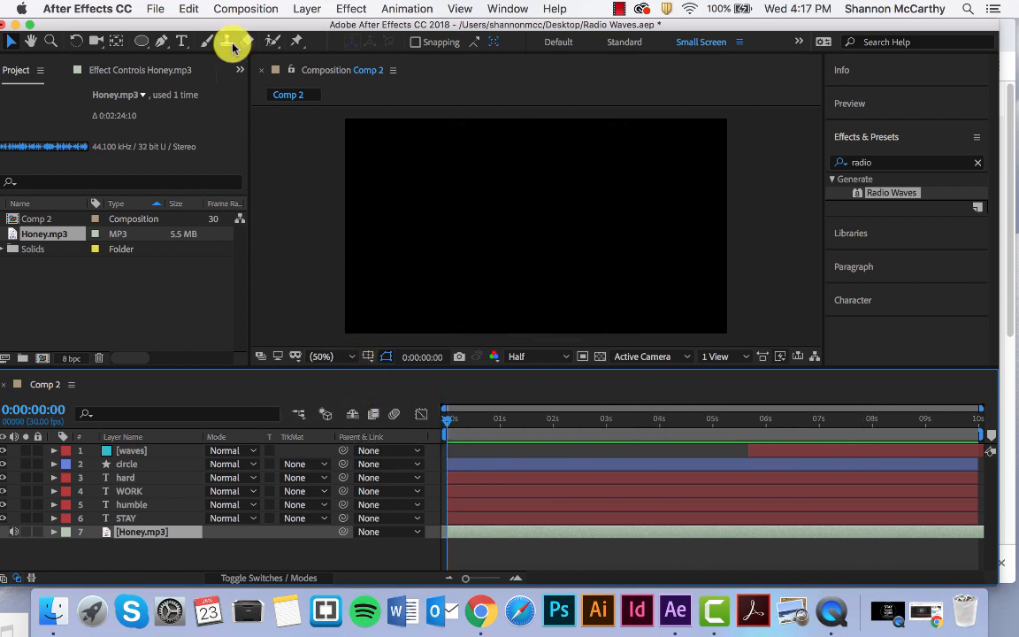
Add Comp 2 to the Render Queue and render it to Comp 2.mov with Best Settings and Lossless output.
left_click(154, 9)
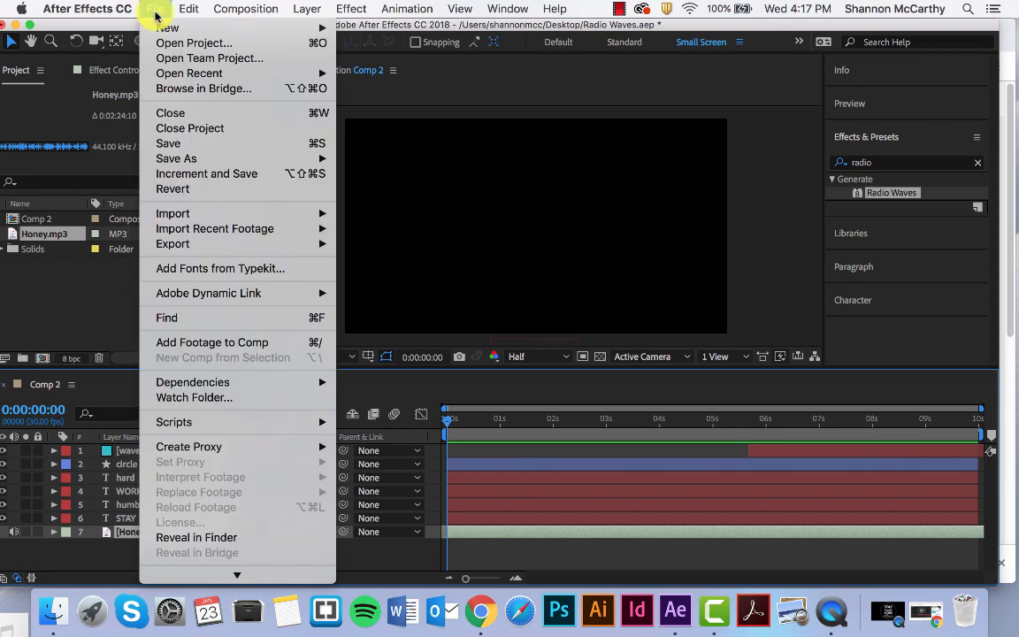
mouse_move(204, 251)
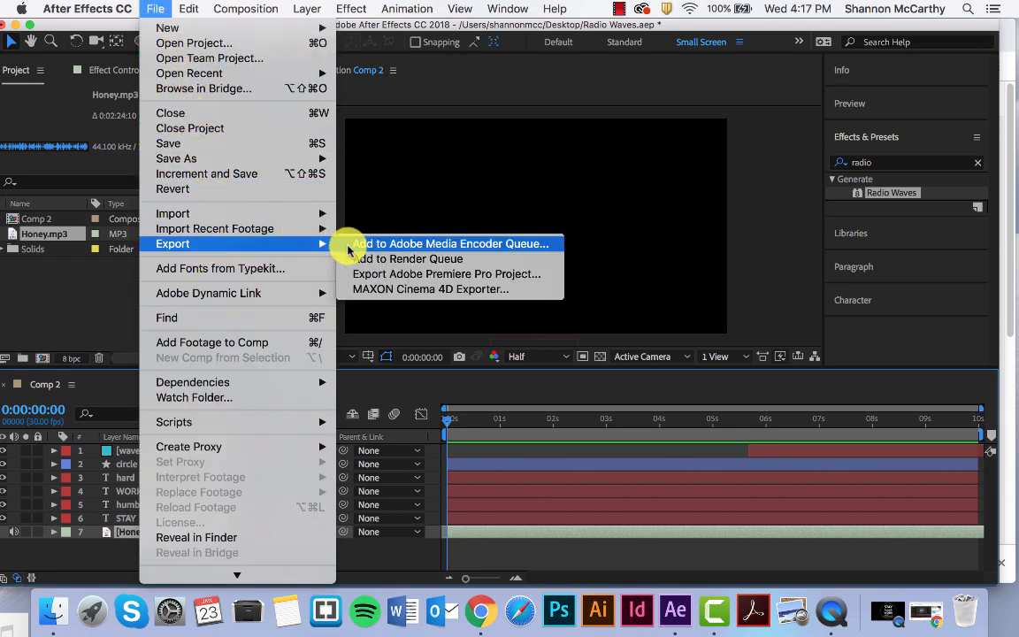
left_click(373, 260)
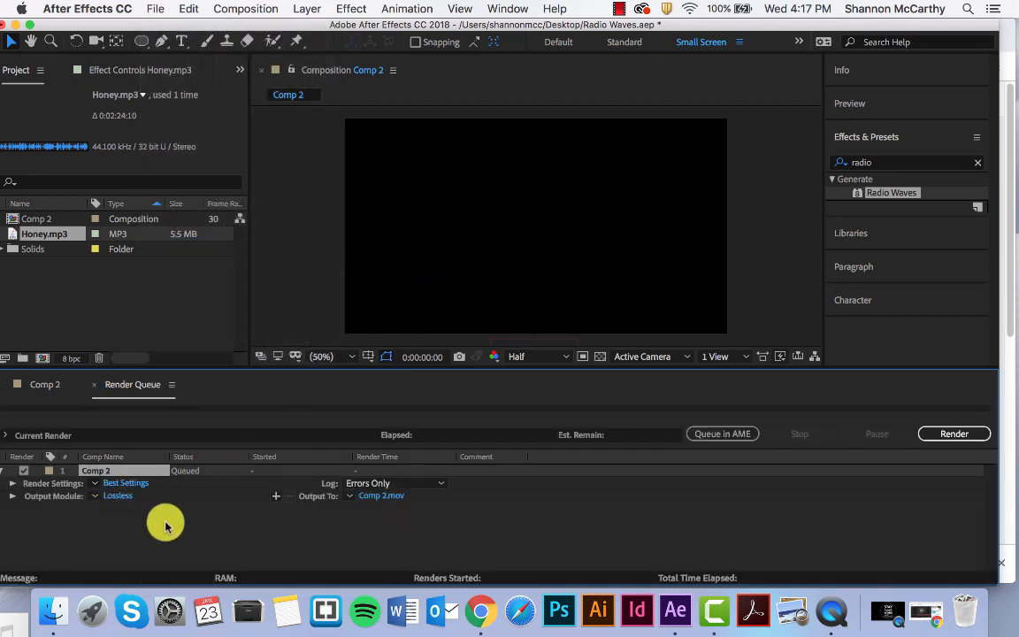
left_click(969, 435)
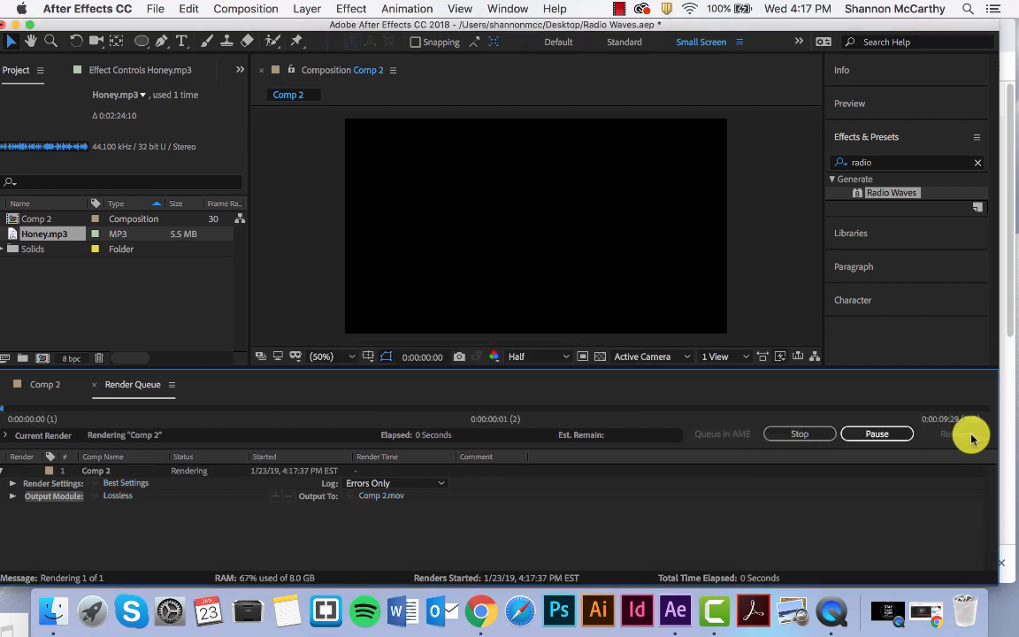